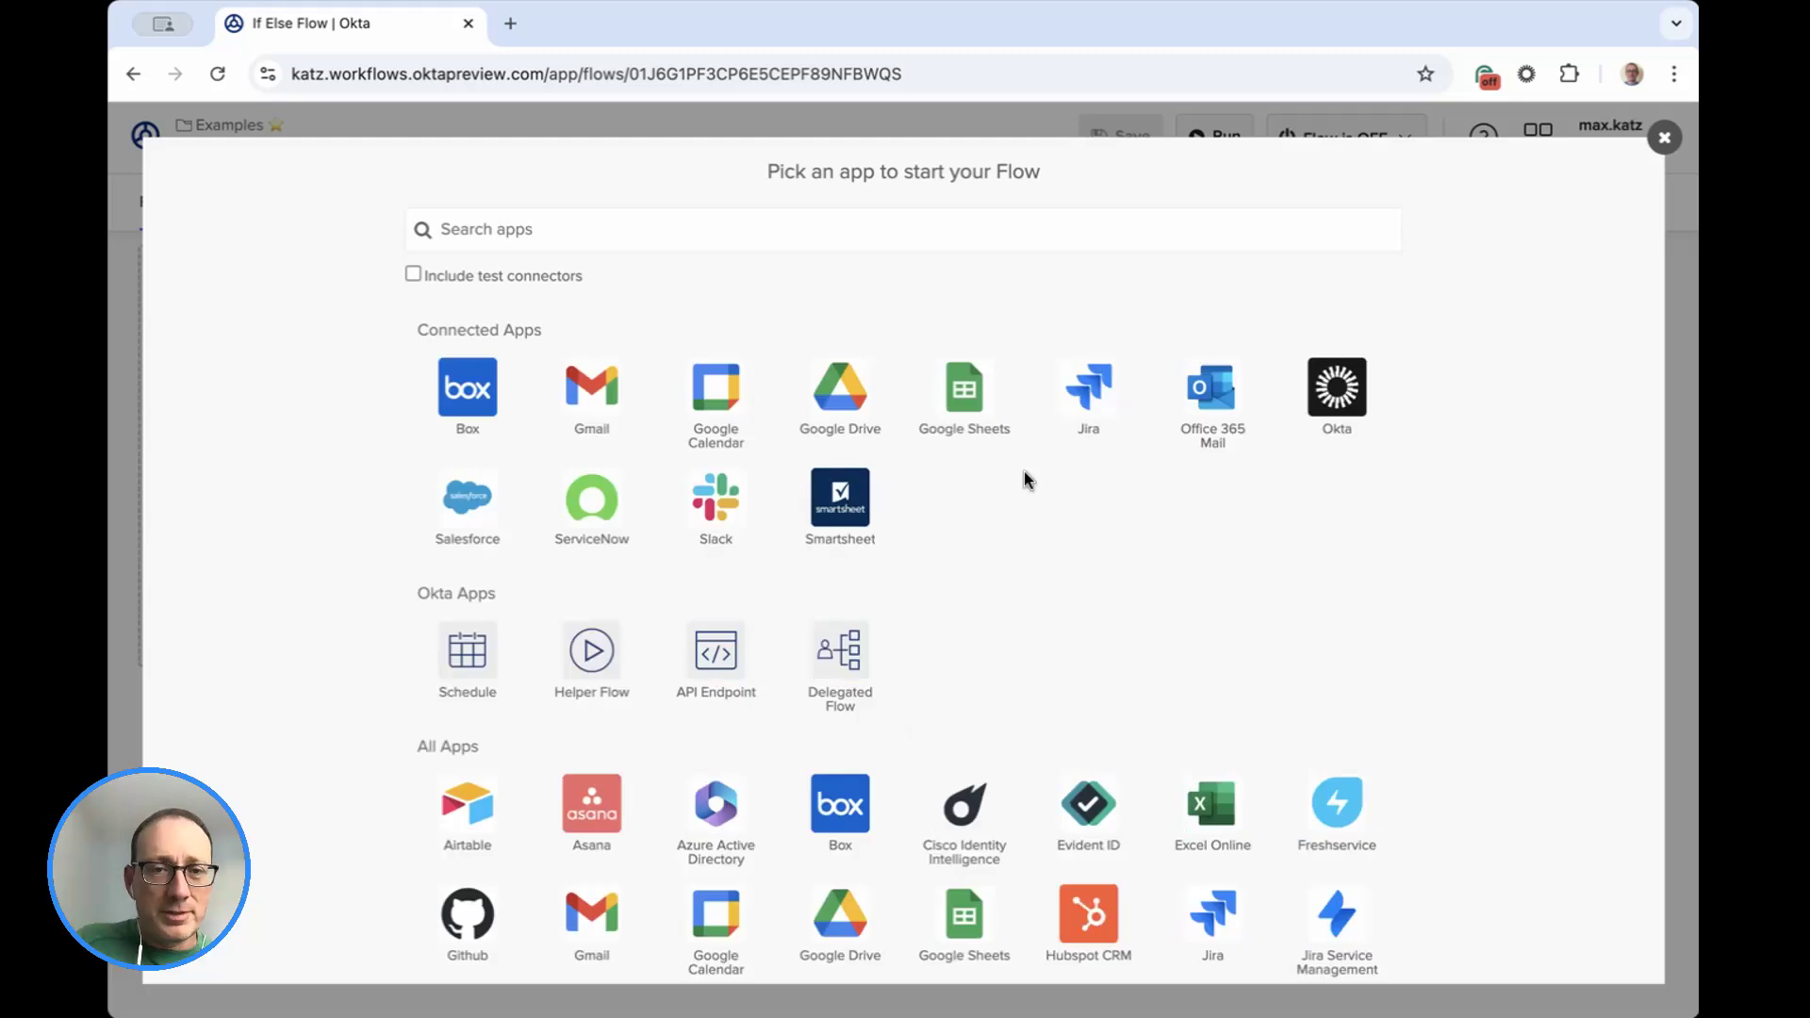
Start the flow with a Helper Flow trigger and create a trigger field named Input.
left_click(592, 660)
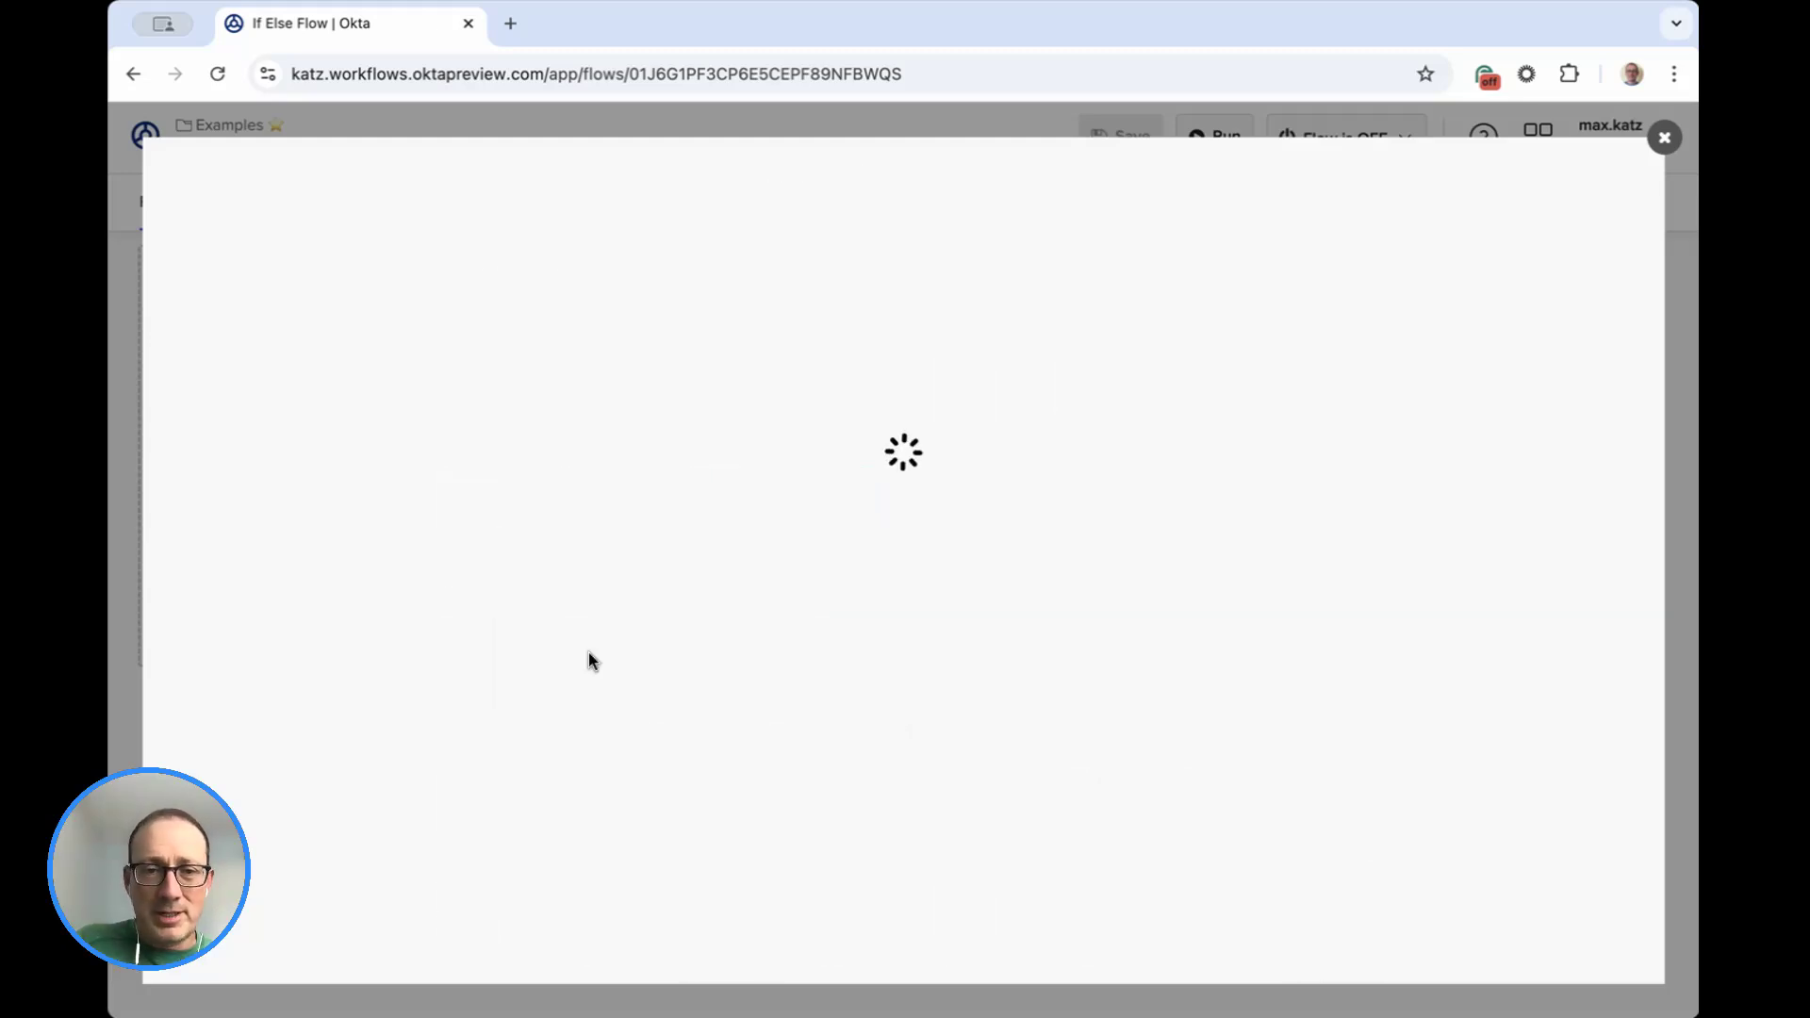
left_click(259, 342)
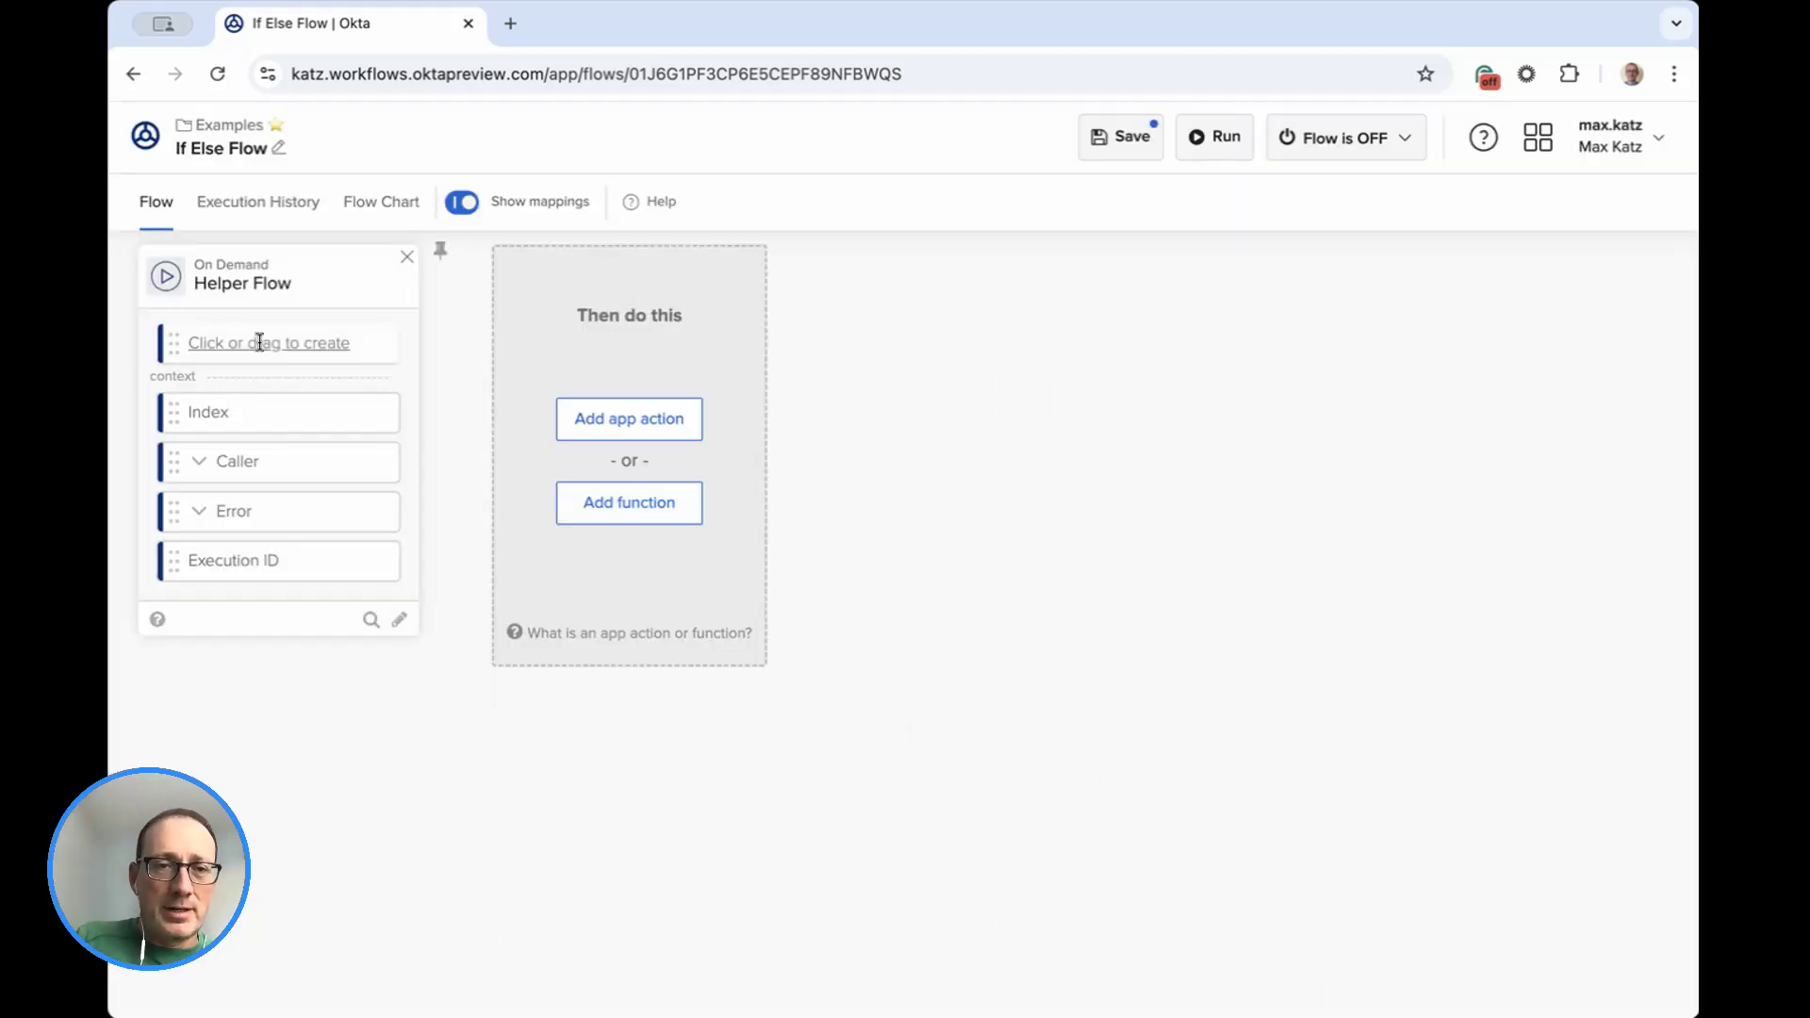
type("Input")
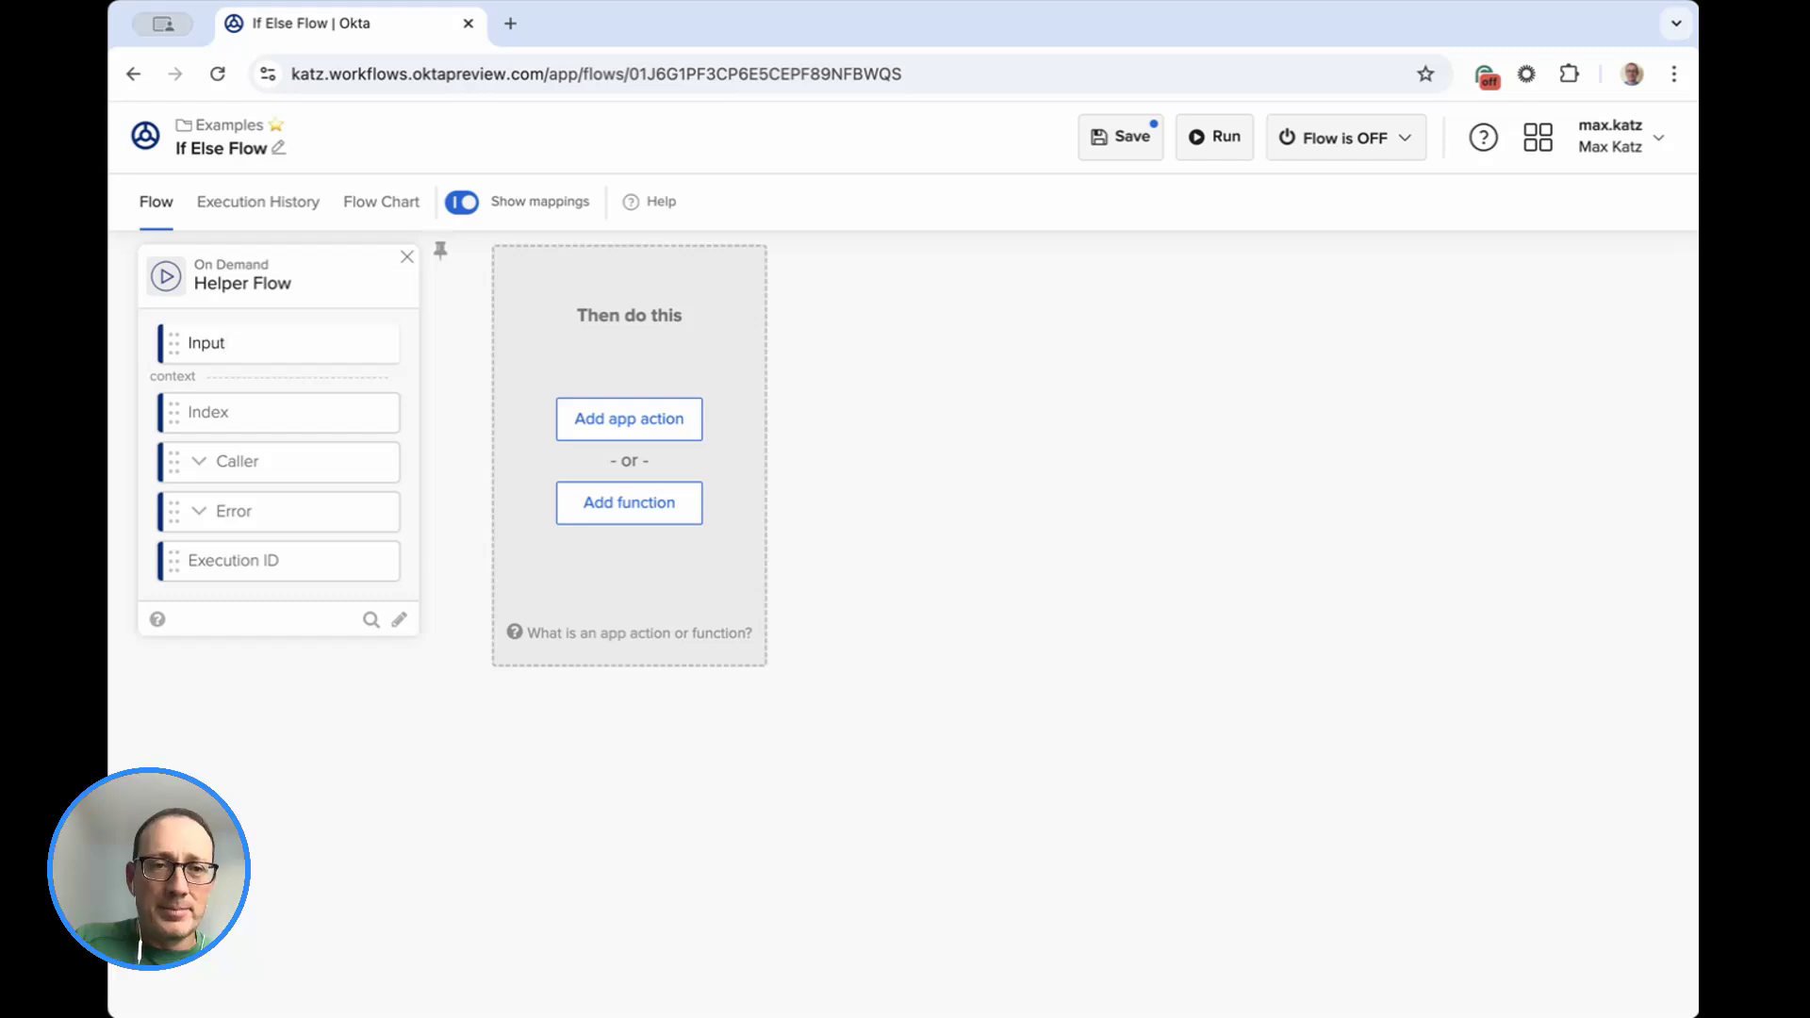
key("Return")
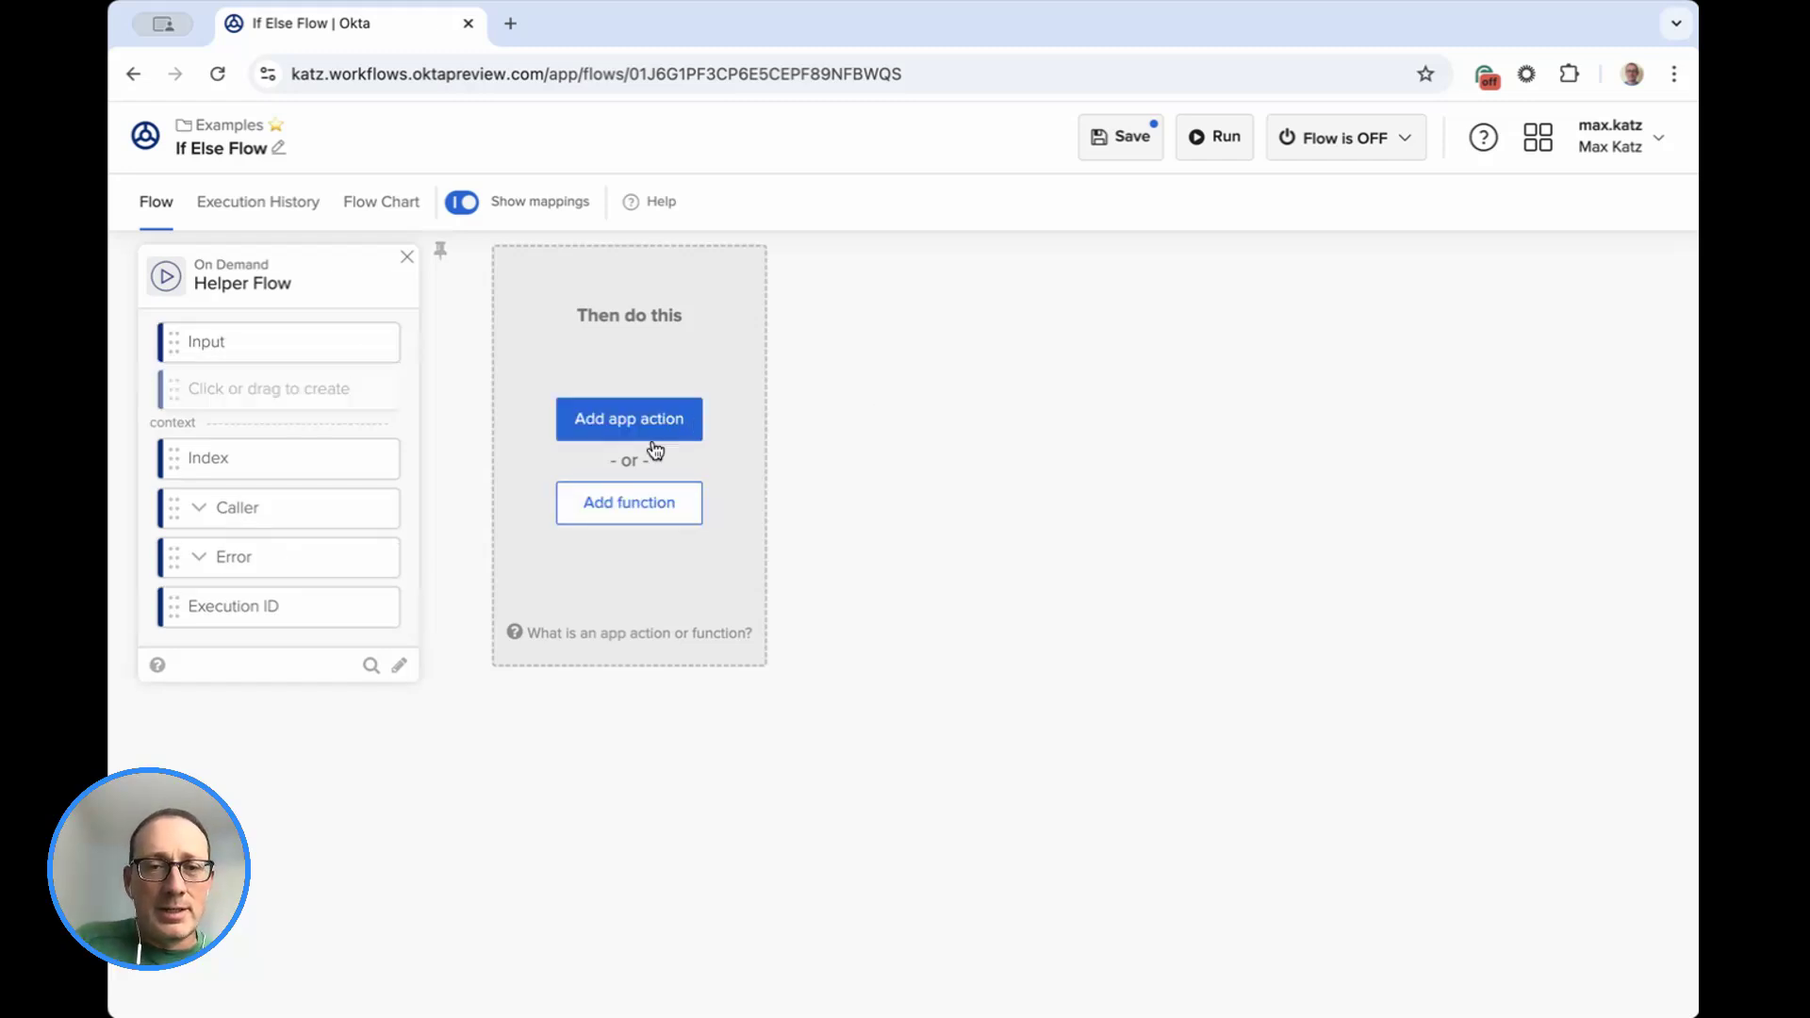
Find the If/ElseIf branching function and add it after the Helper Flow trigger.
left_click(627, 509)
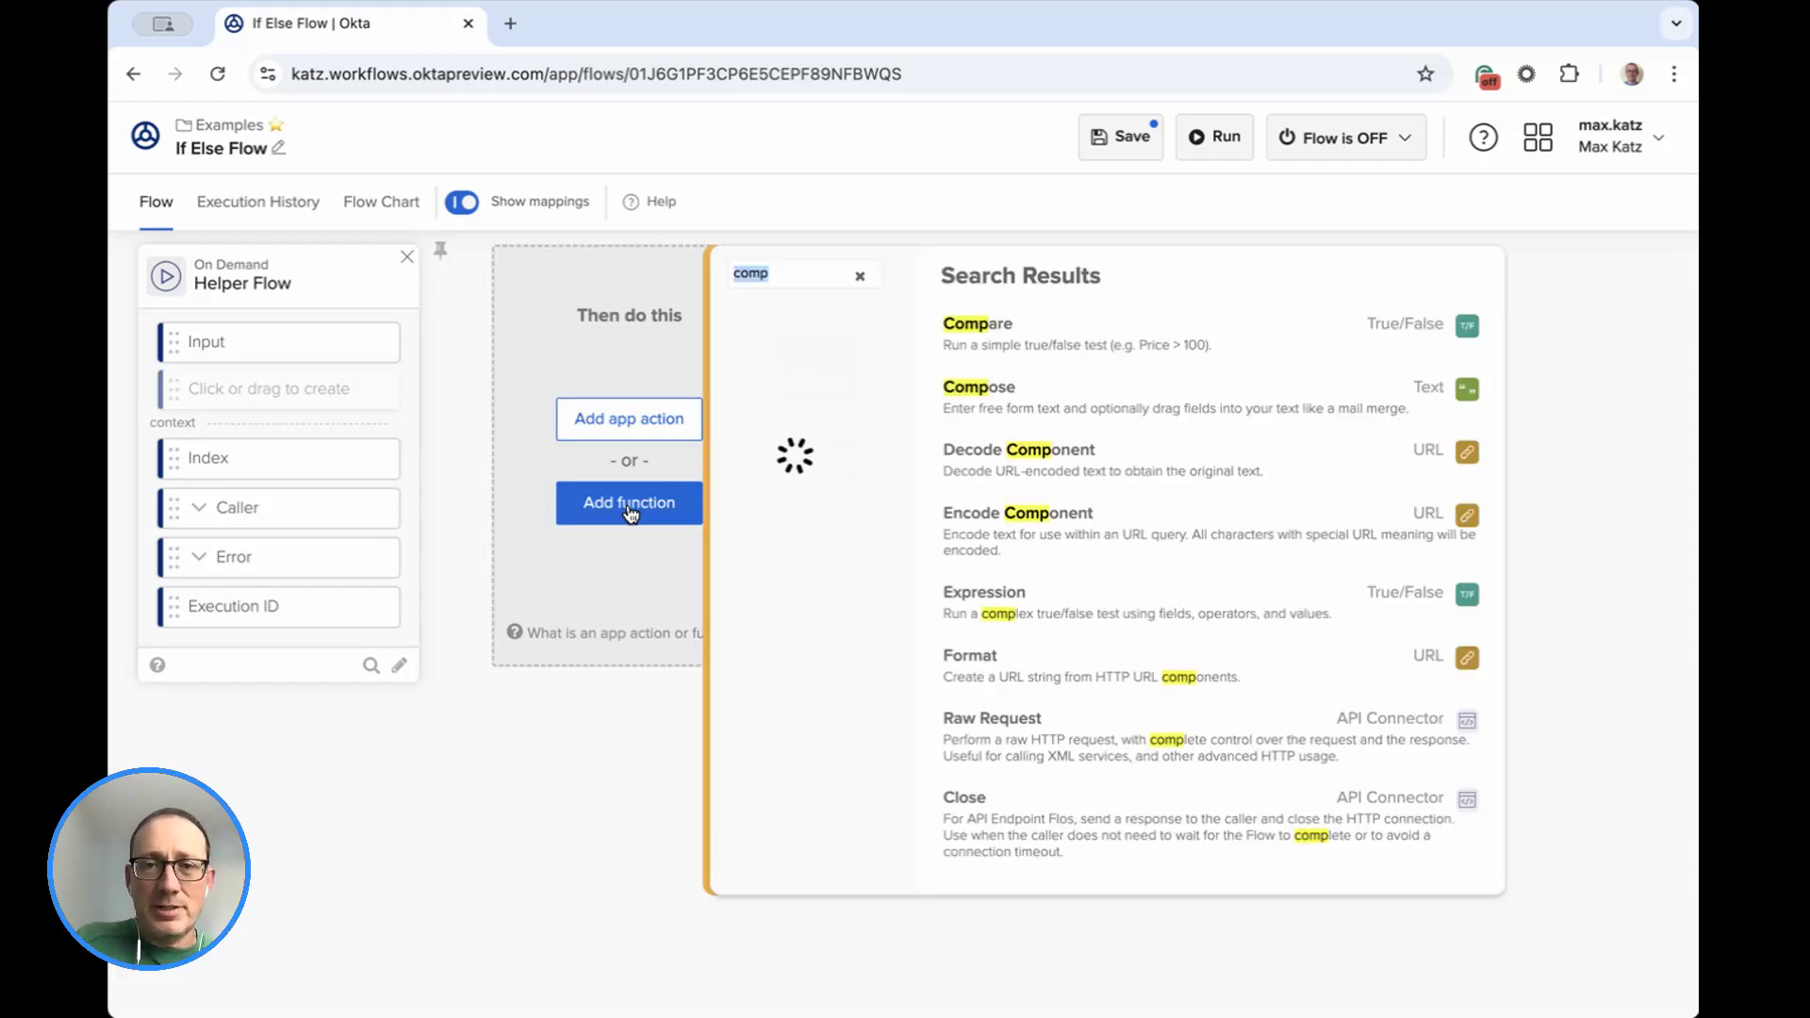
type("if el")
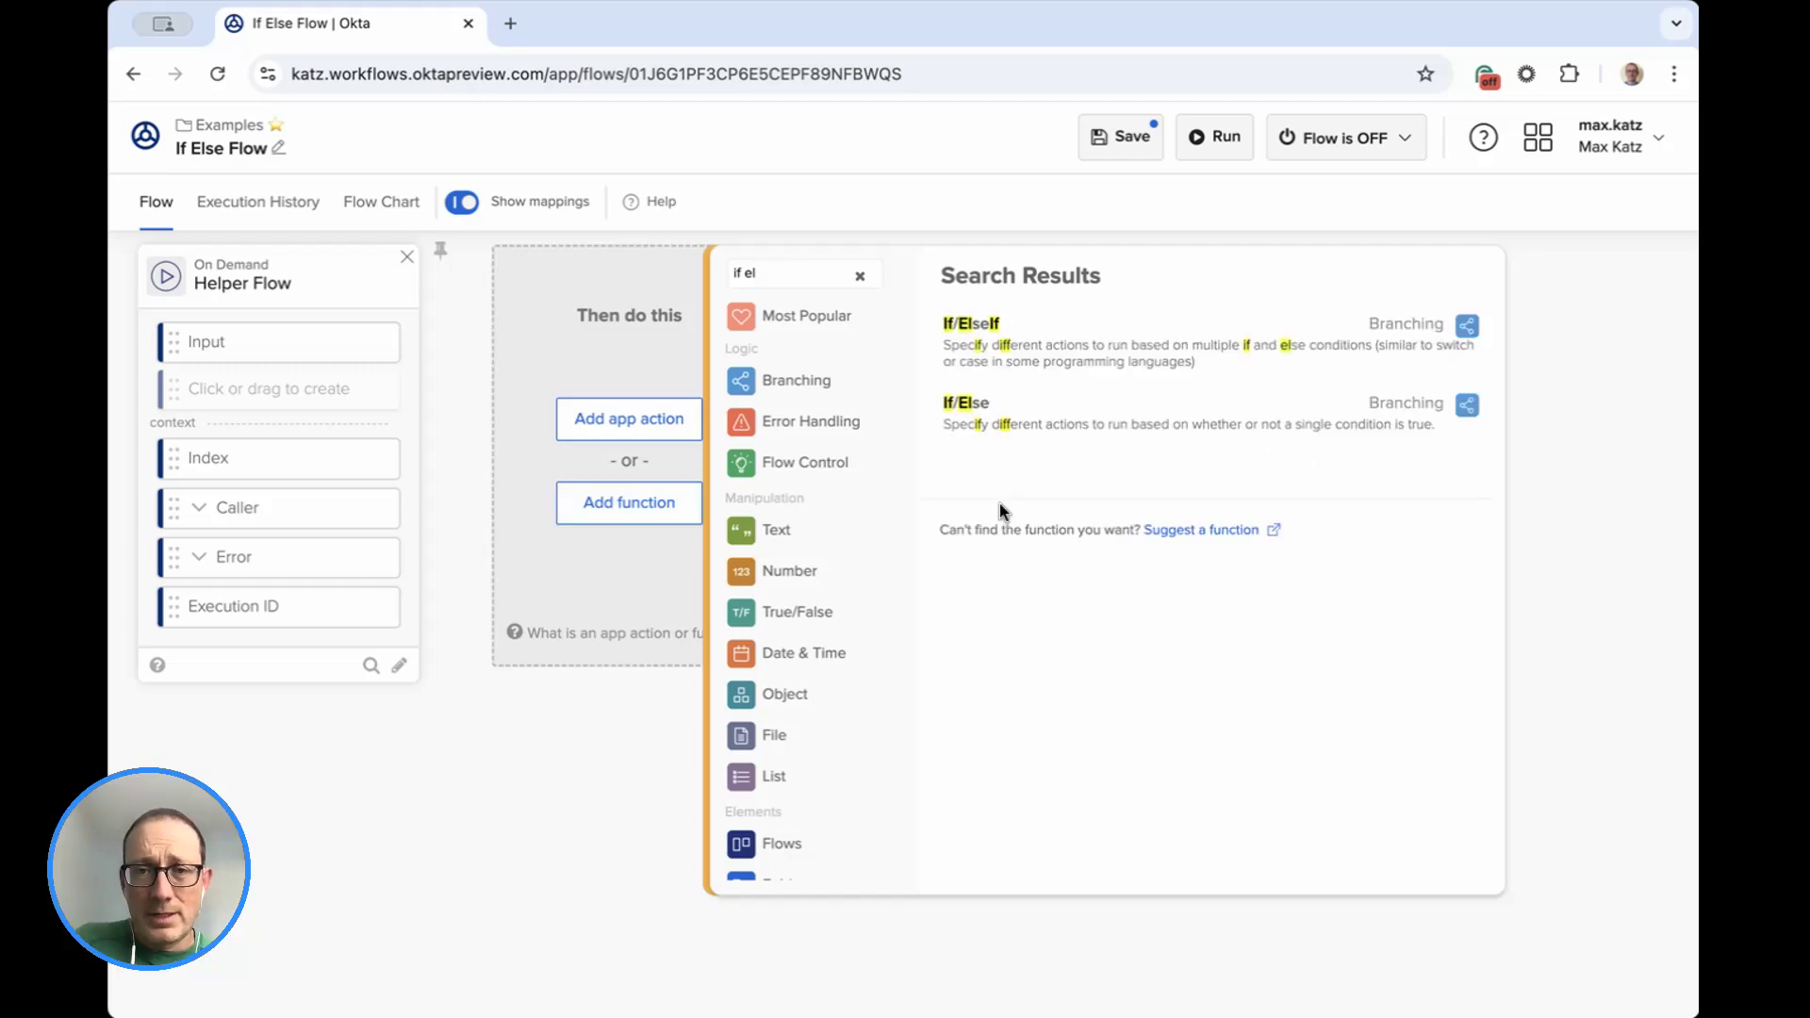
left_click(980, 337)
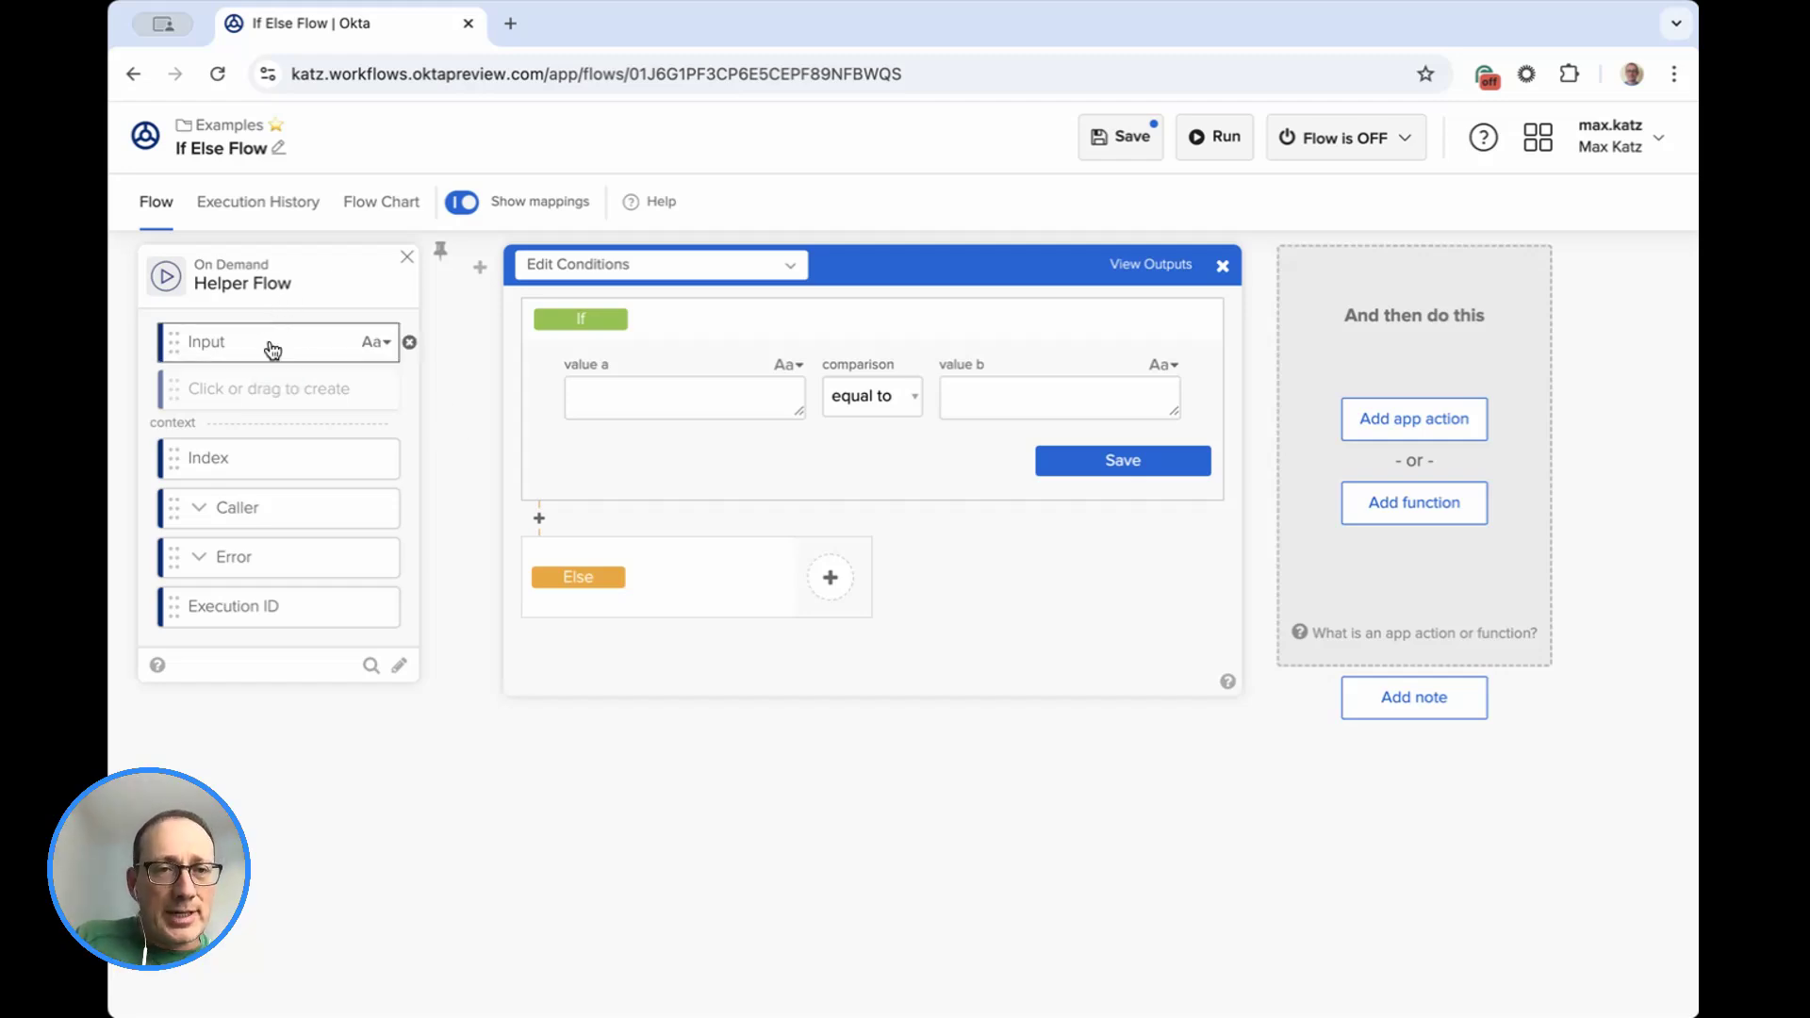
Set the If condition to the helper flow's Input field equal to "Okta" and save it.
left_click(608, 386)
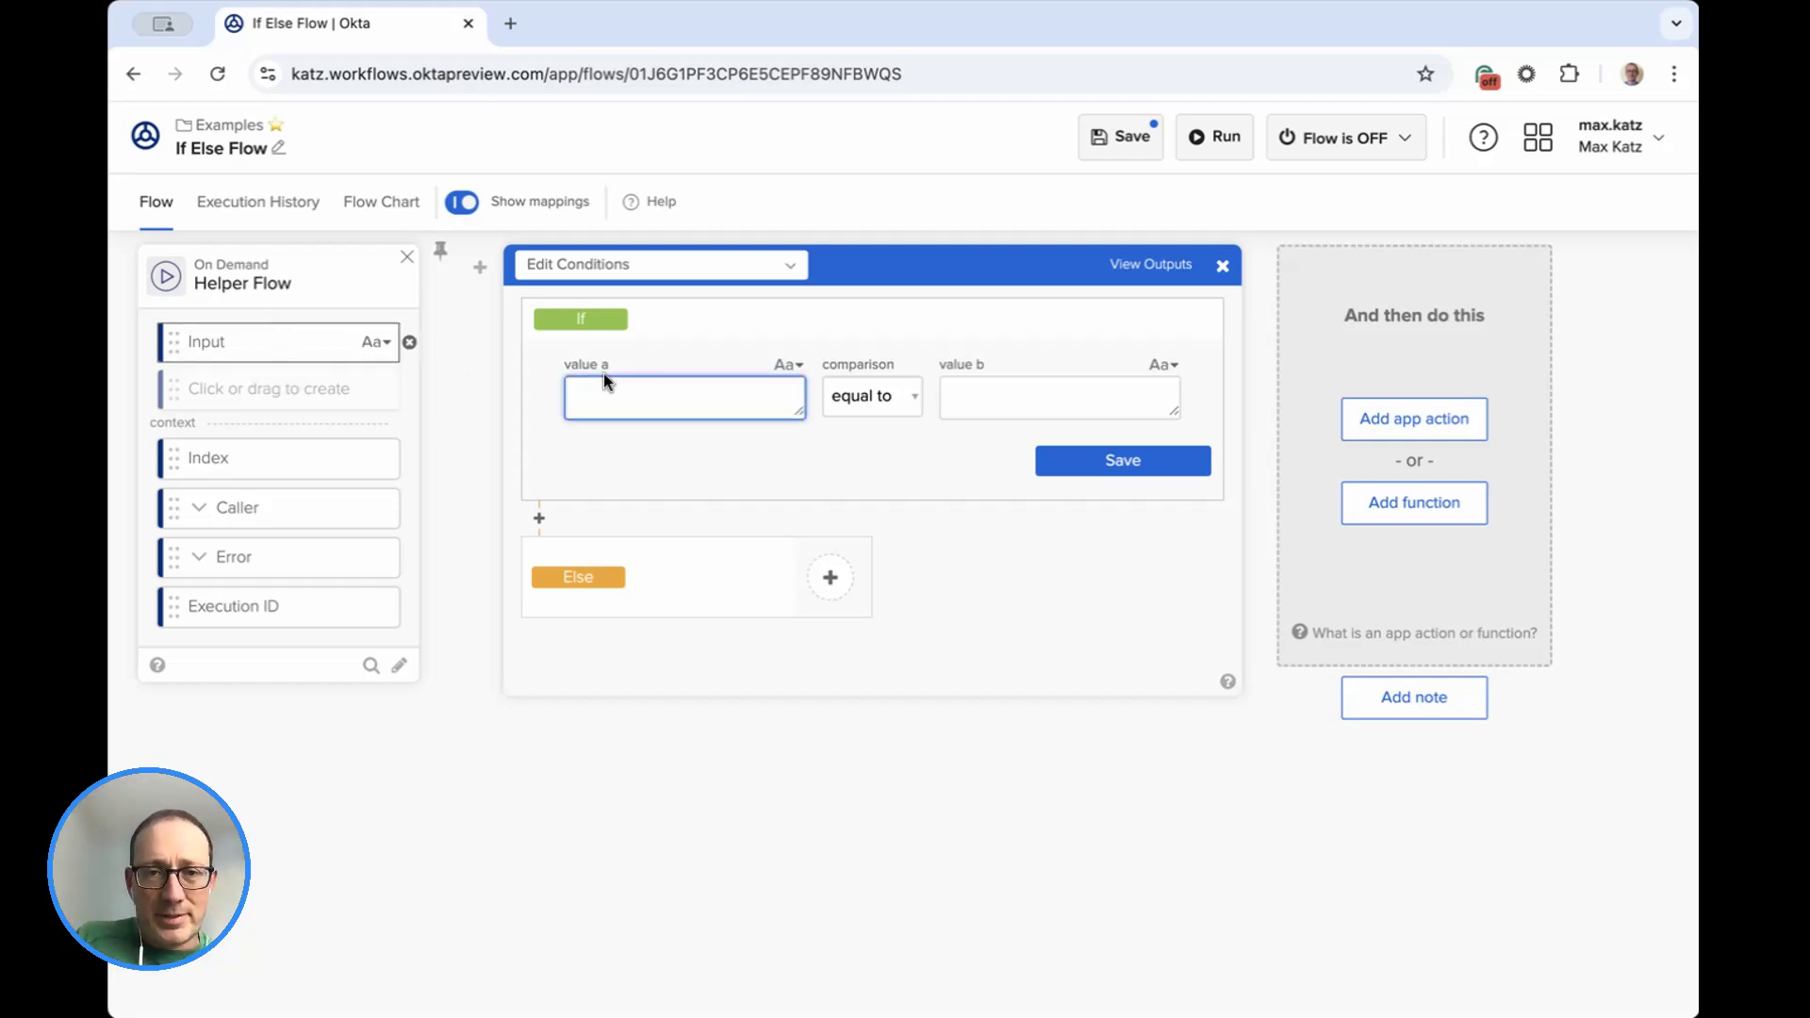
left_click_drag(625, 397, 627, 397)
left_click(1017, 400)
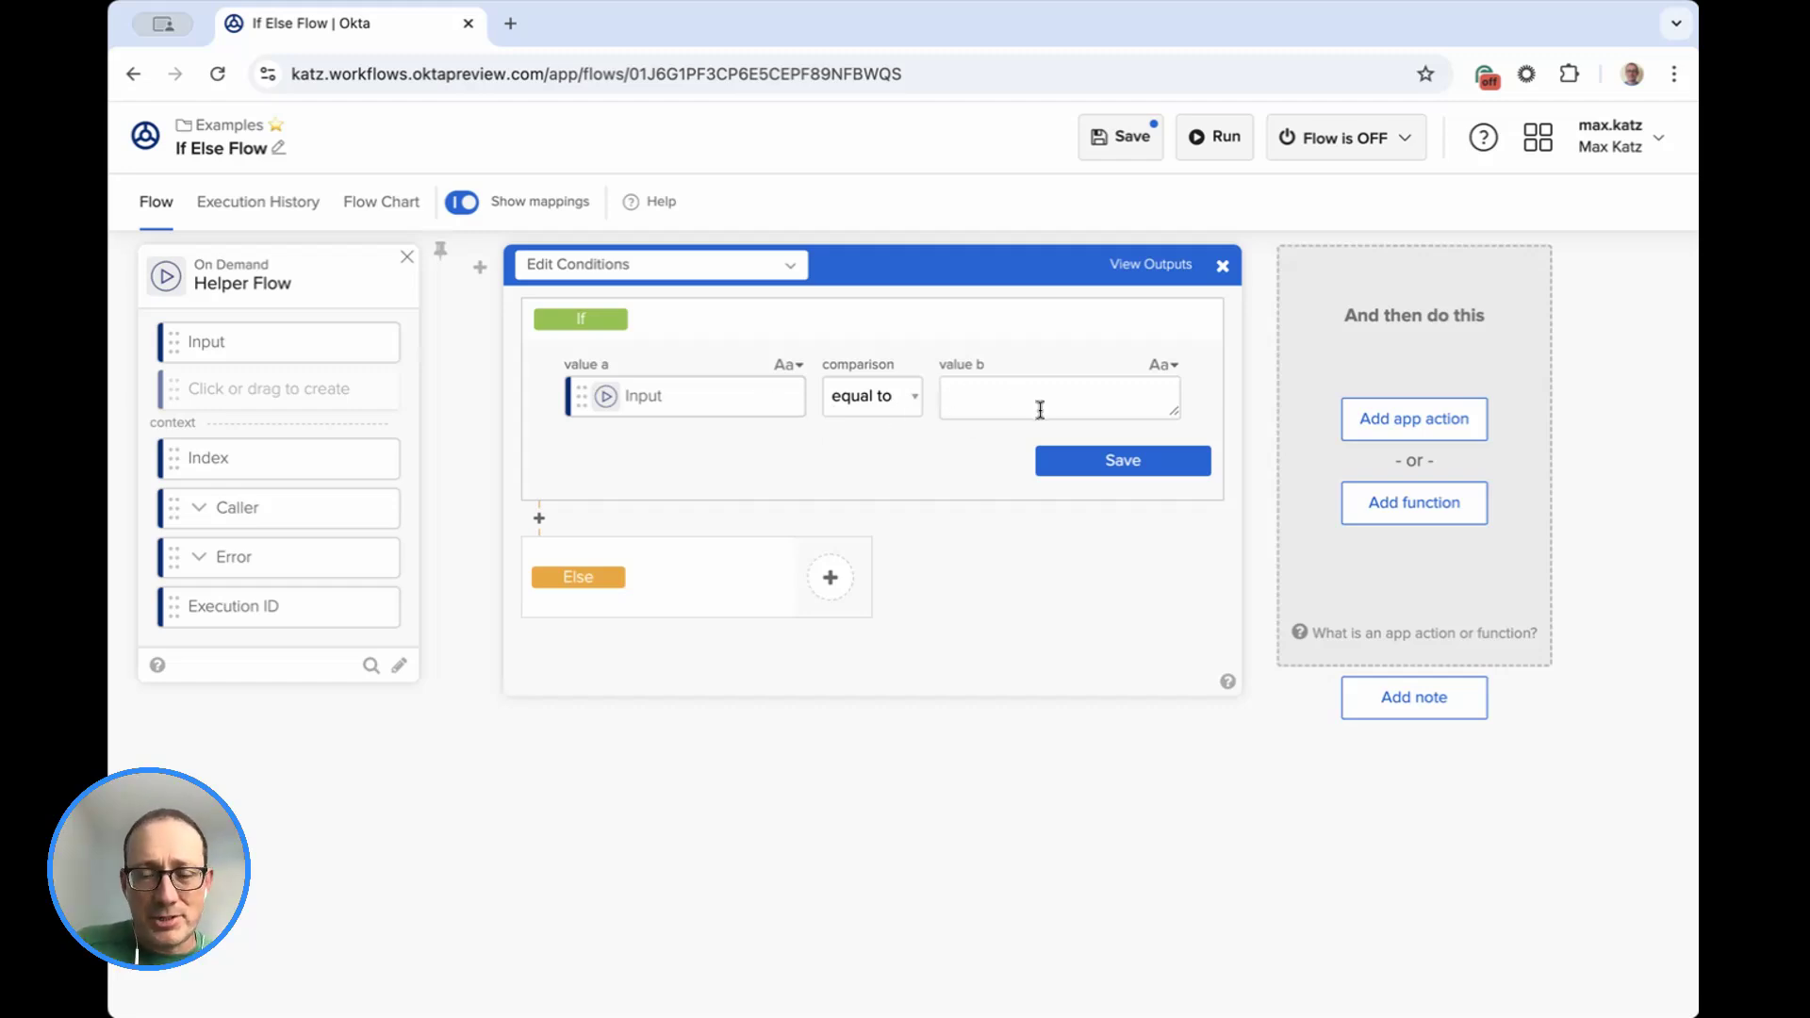
type("Okta")
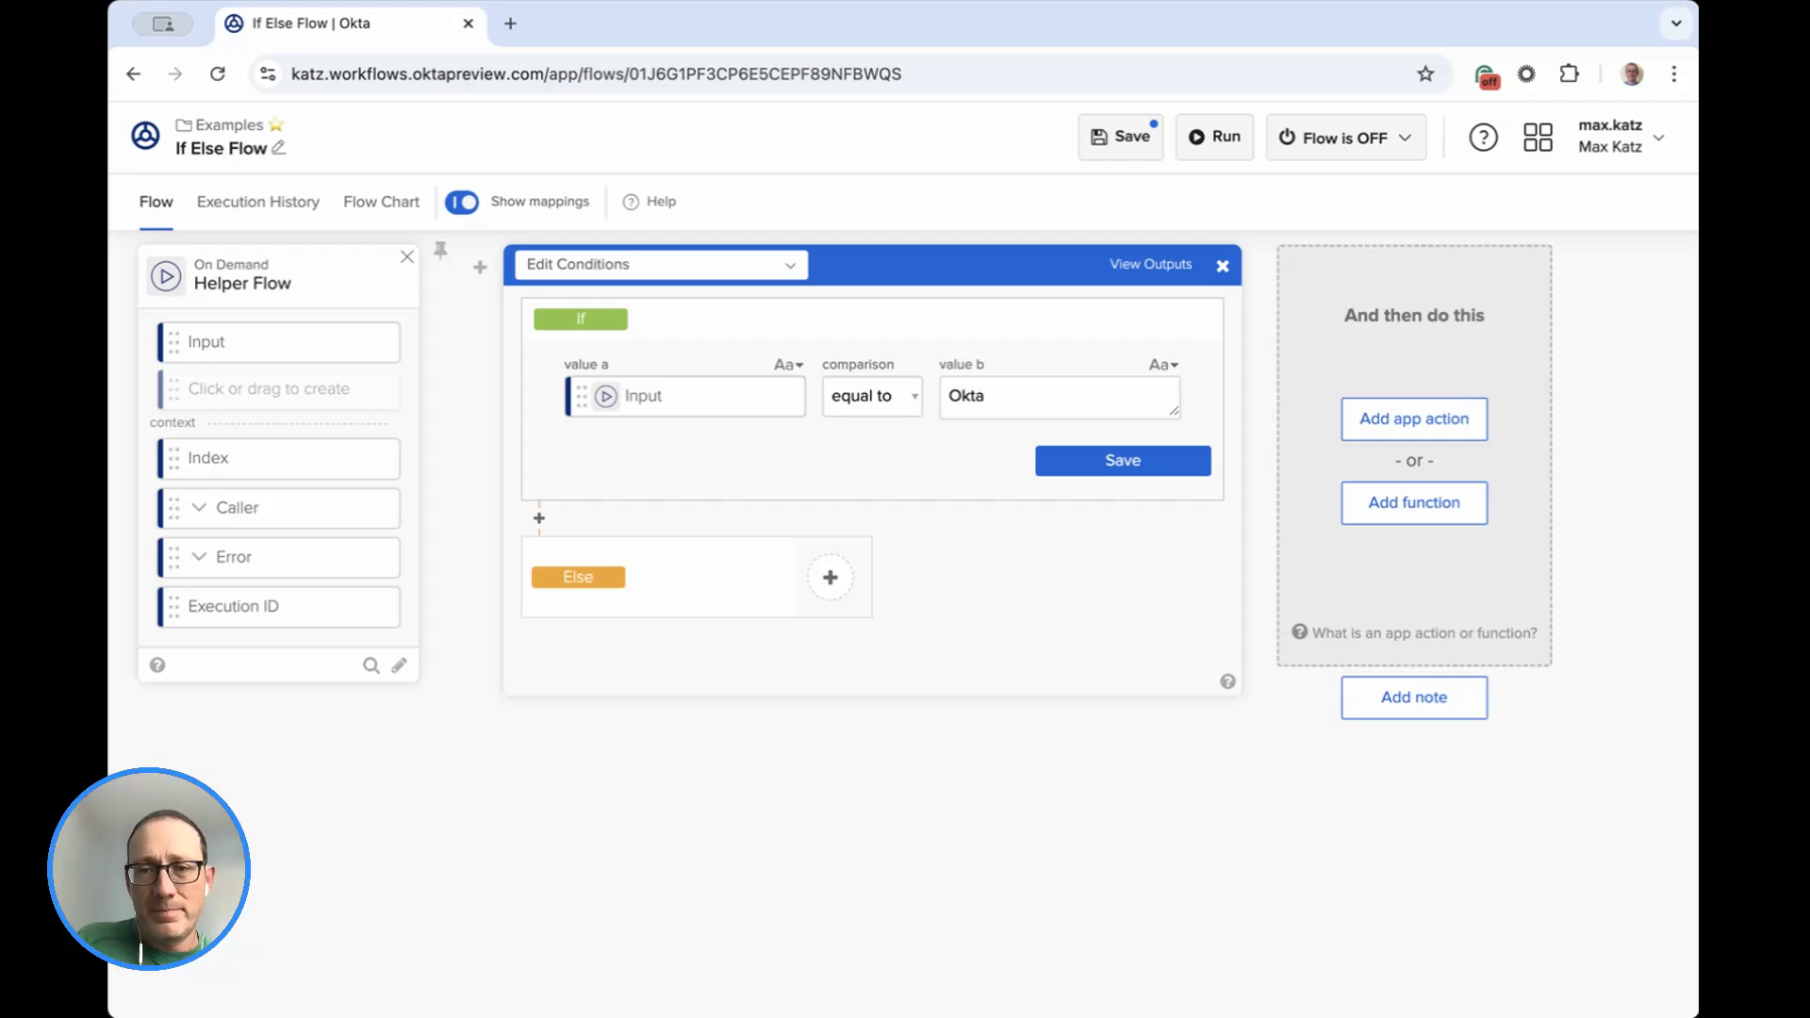
left_click(1160, 468)
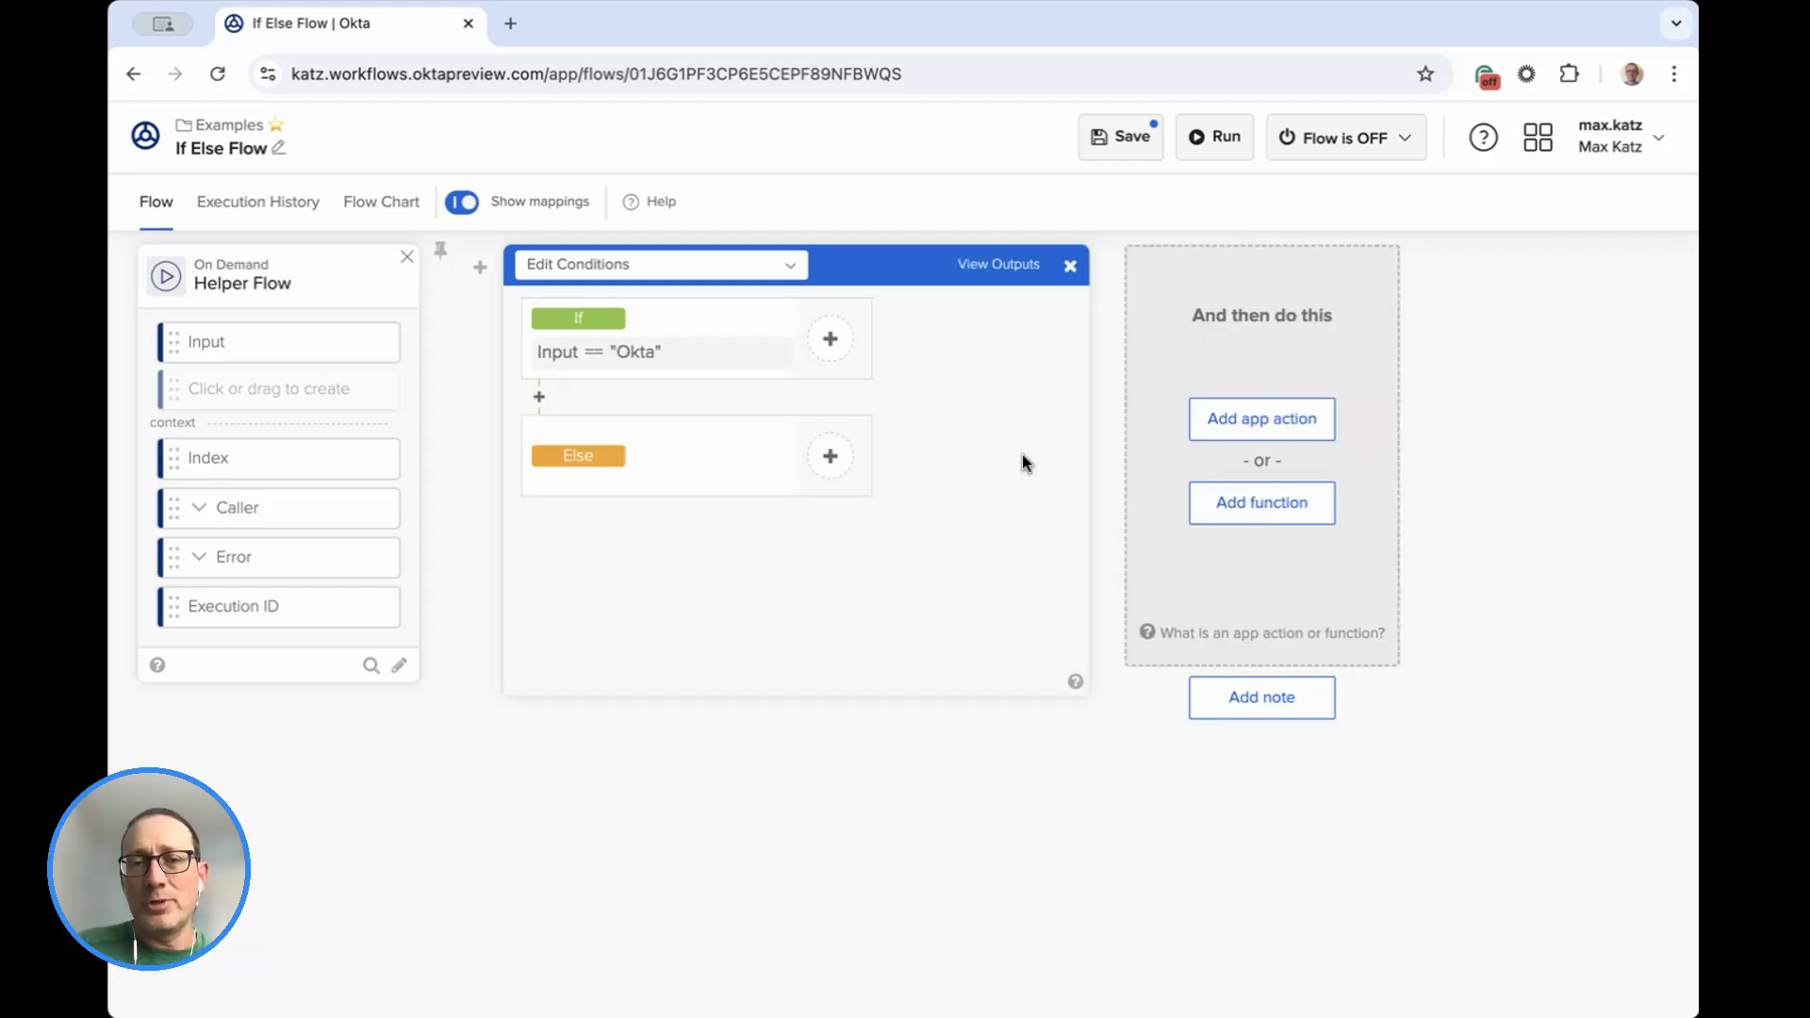
Add a Text Compose function inside the If branch for Input equal to "Okta".
left_click(830, 342)
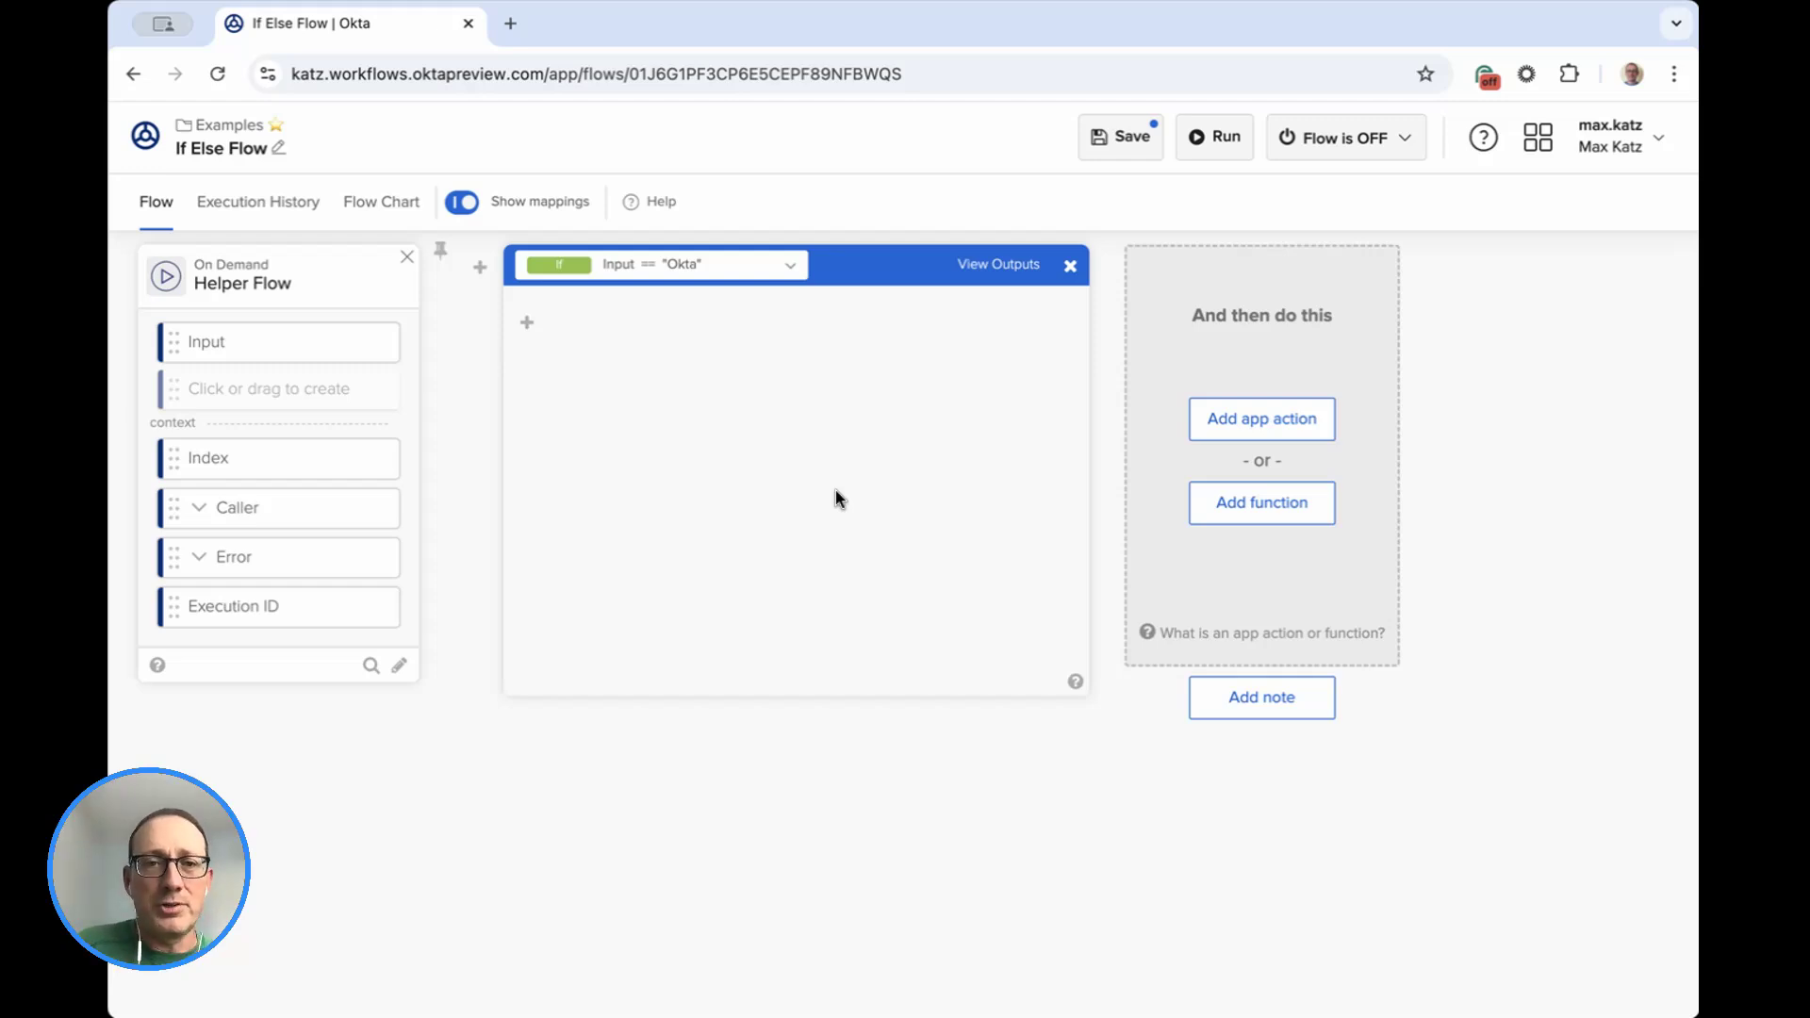
mouse_move(527, 323)
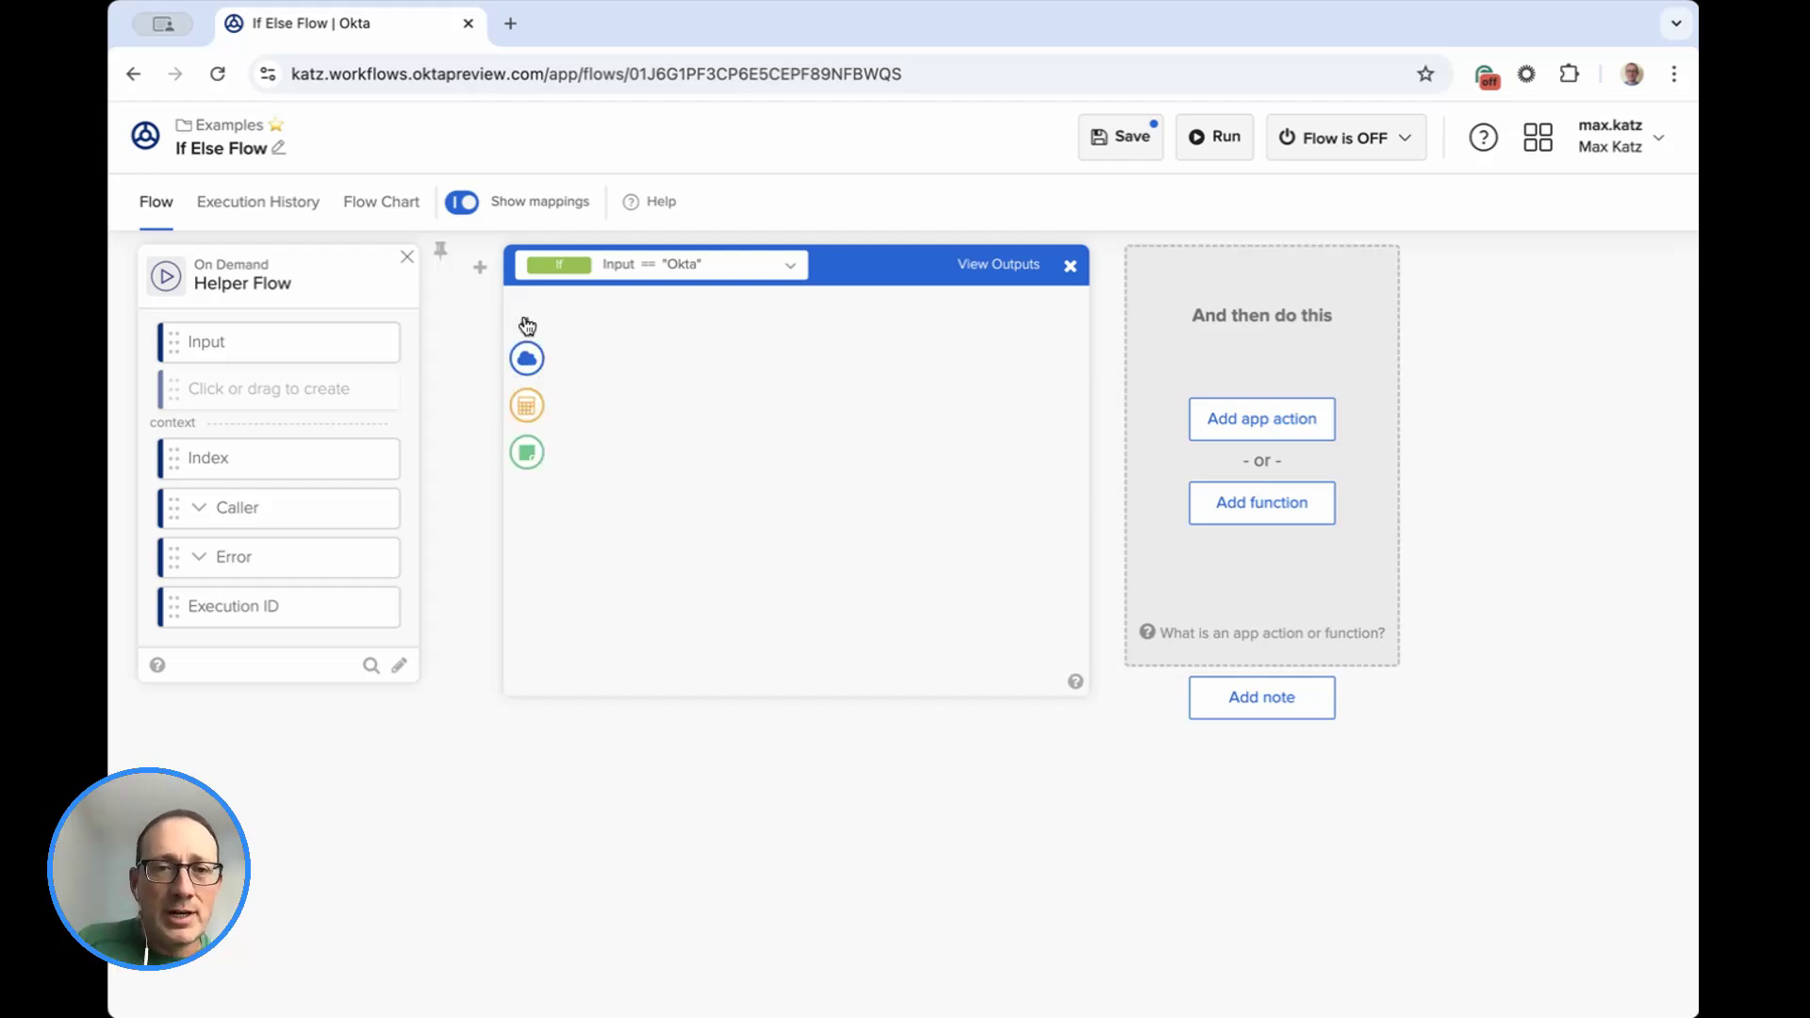
left_click(527, 407)
type("comp")
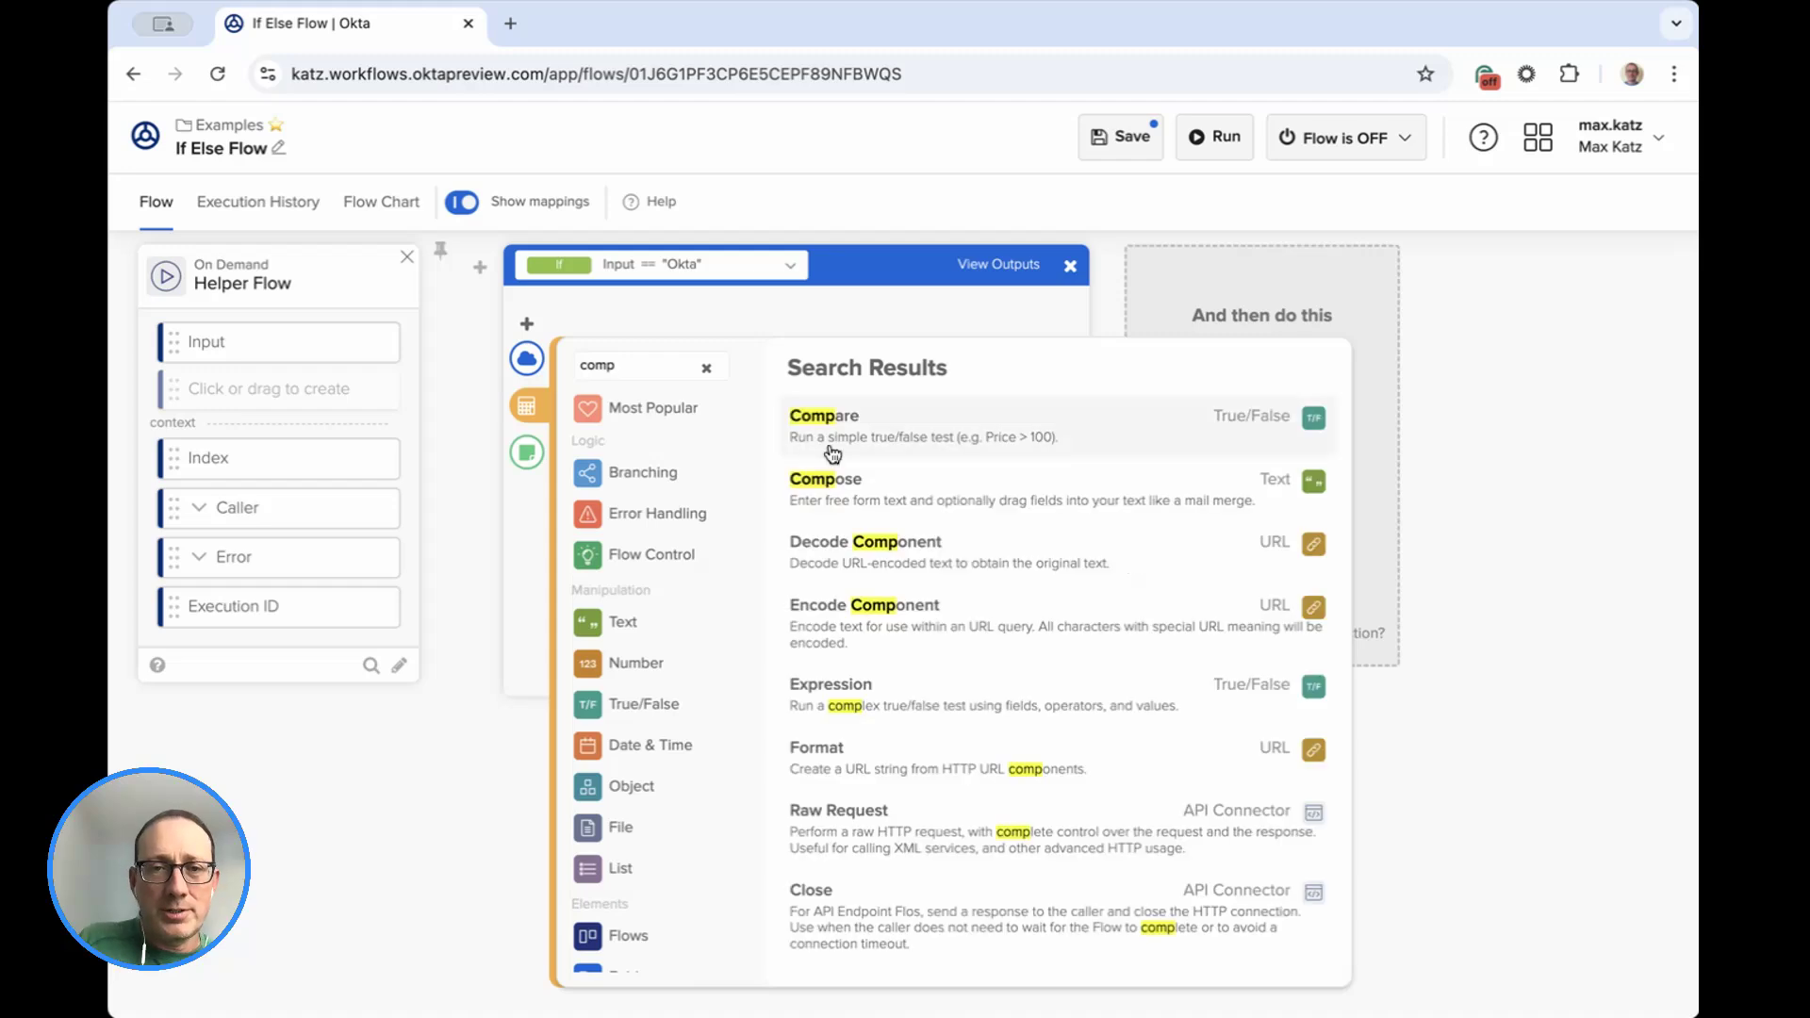
left_click(869, 490)
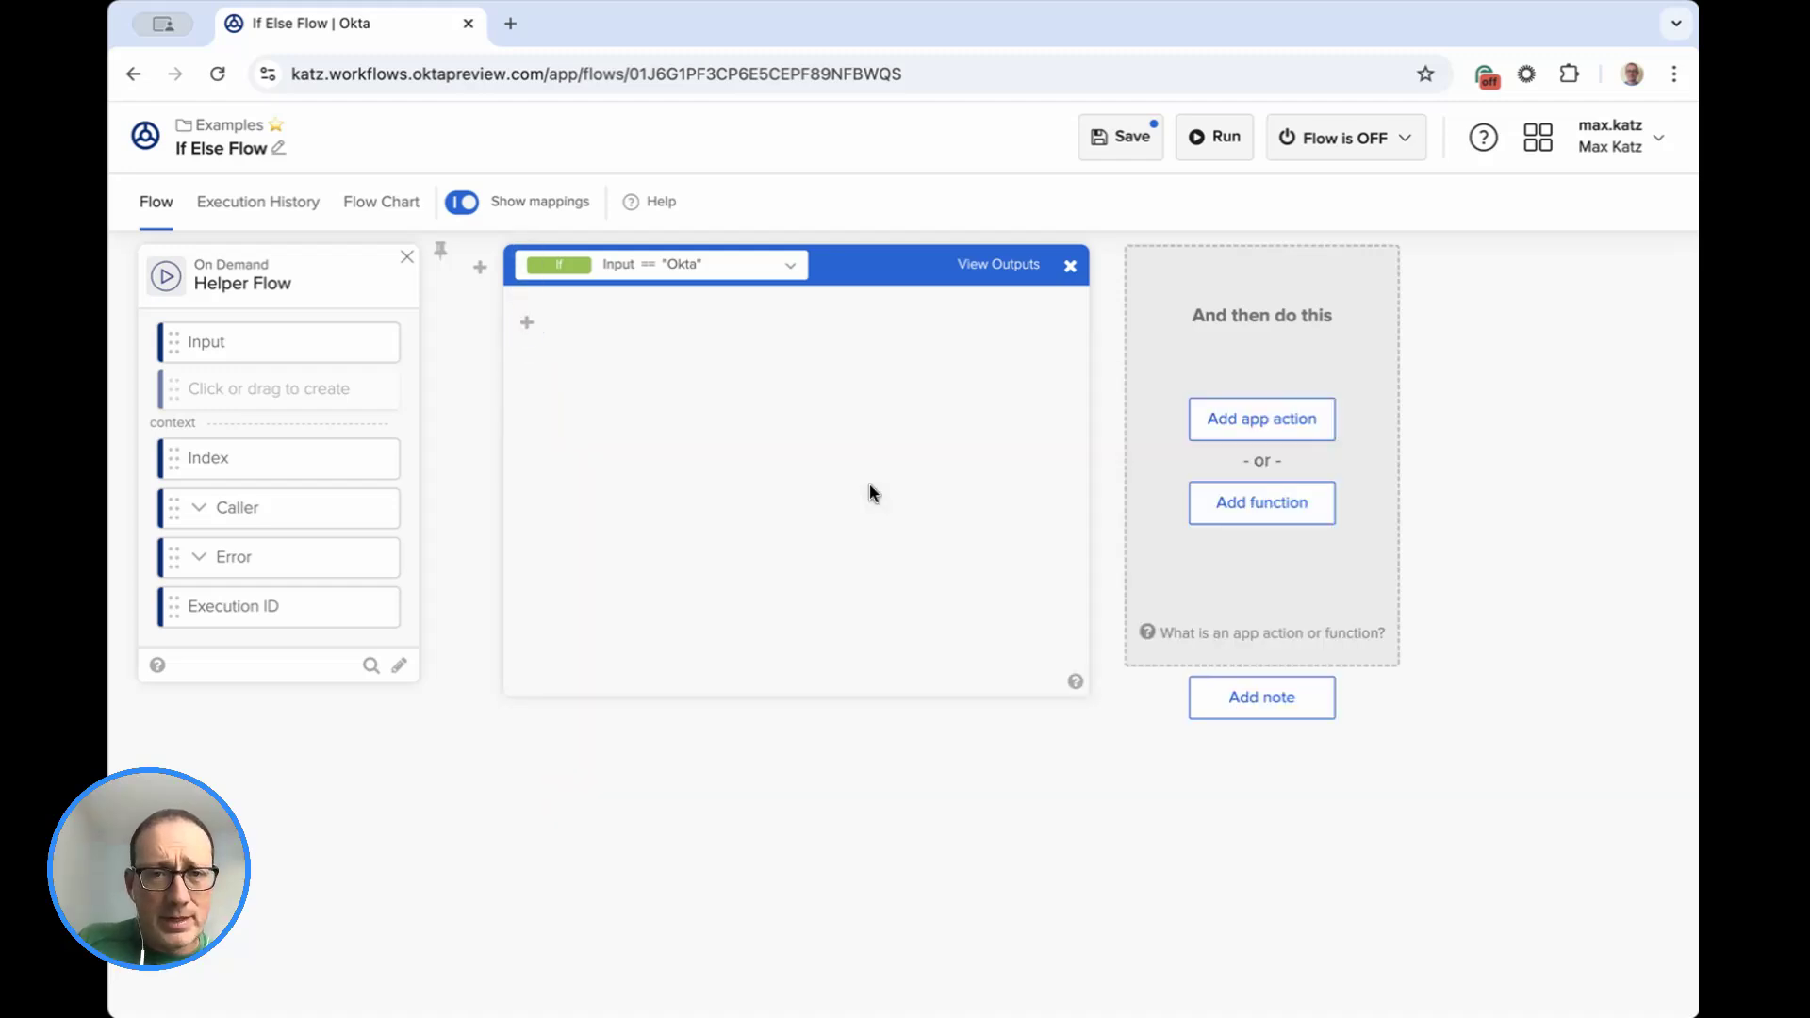
Enter "The input is Okta." as the text of the If branch's Compose card.
left_click(672, 403)
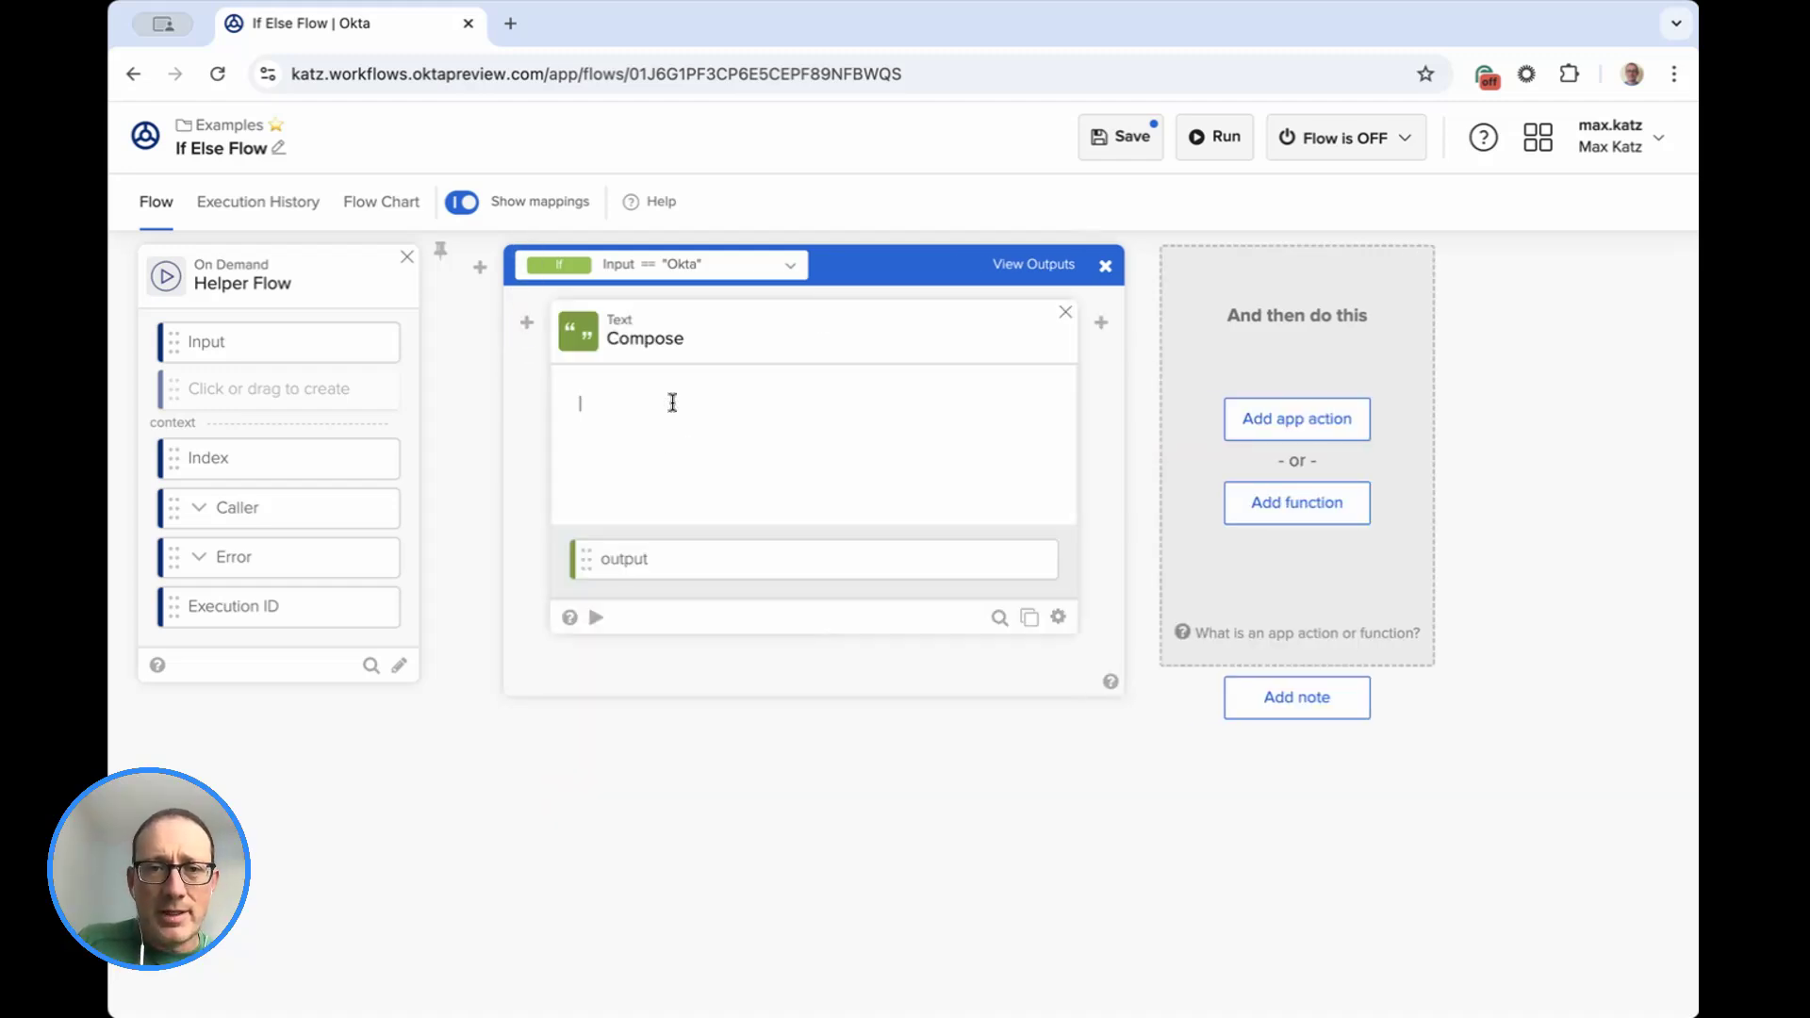
type("The input (is Okta.")
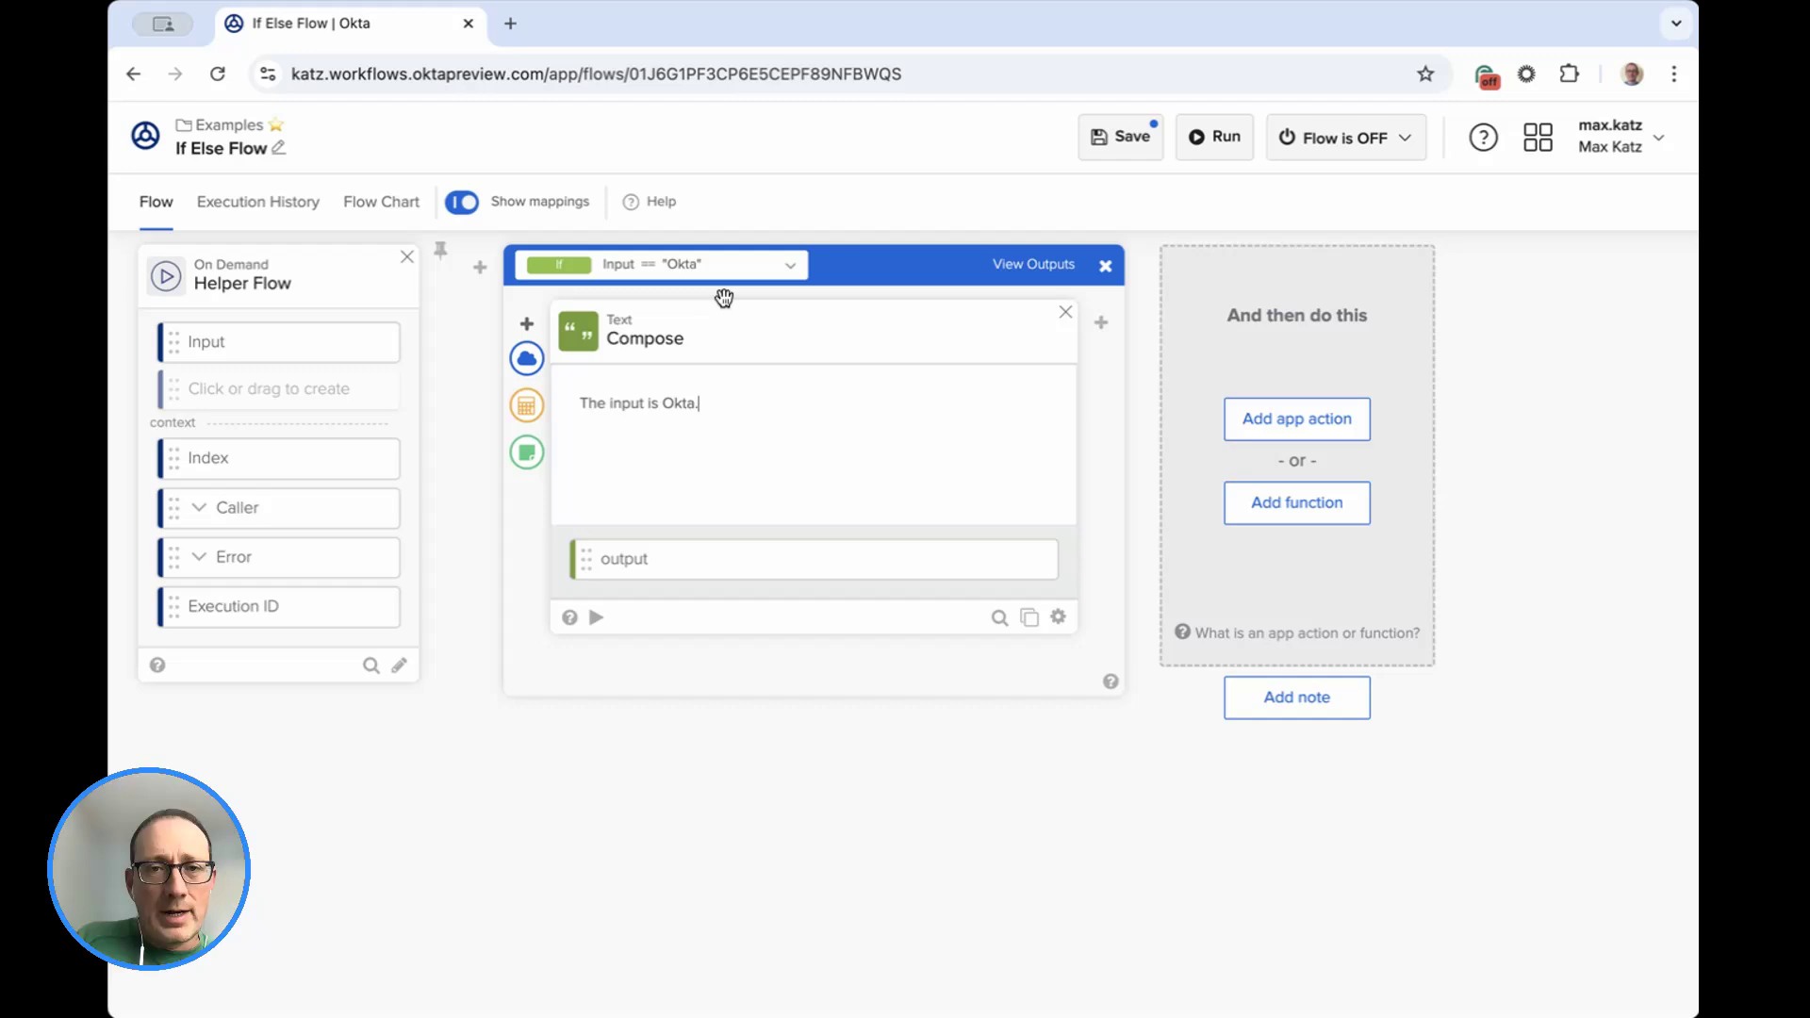
Return to the branching conditions, add an Else If condition between If and Else, and open it for editing.
left_click(790, 271)
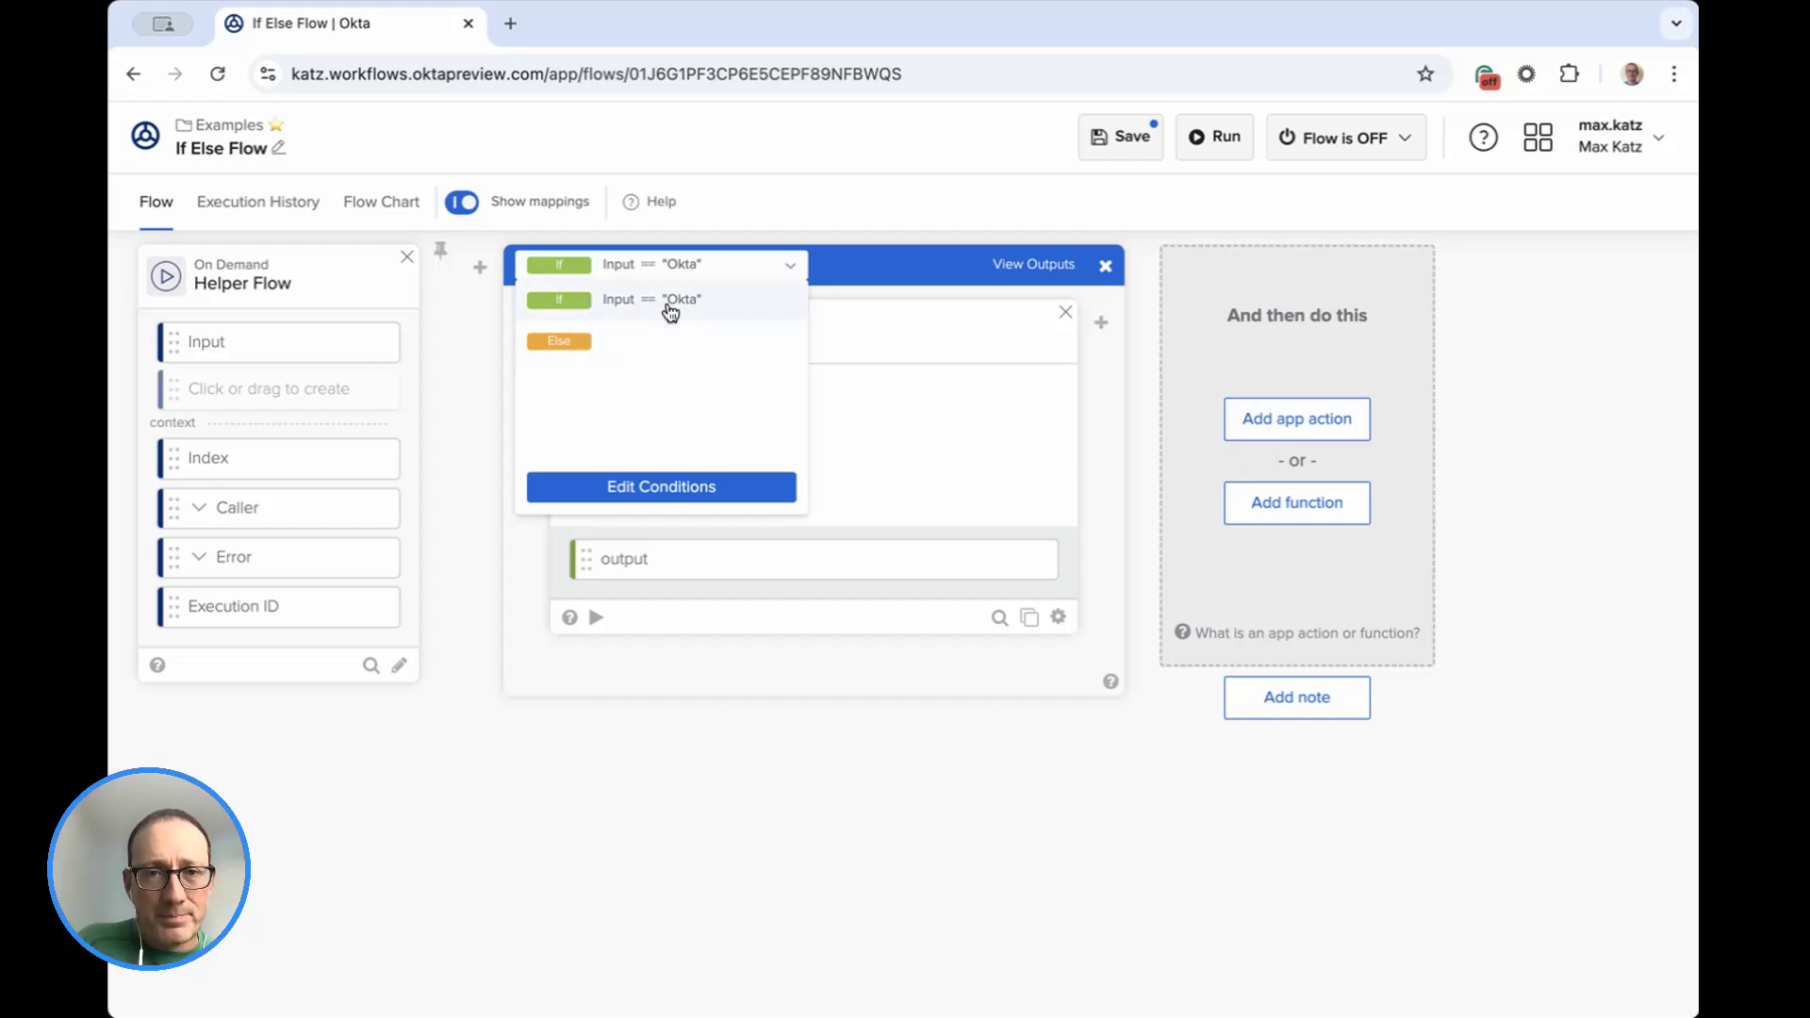
left_click(671, 490)
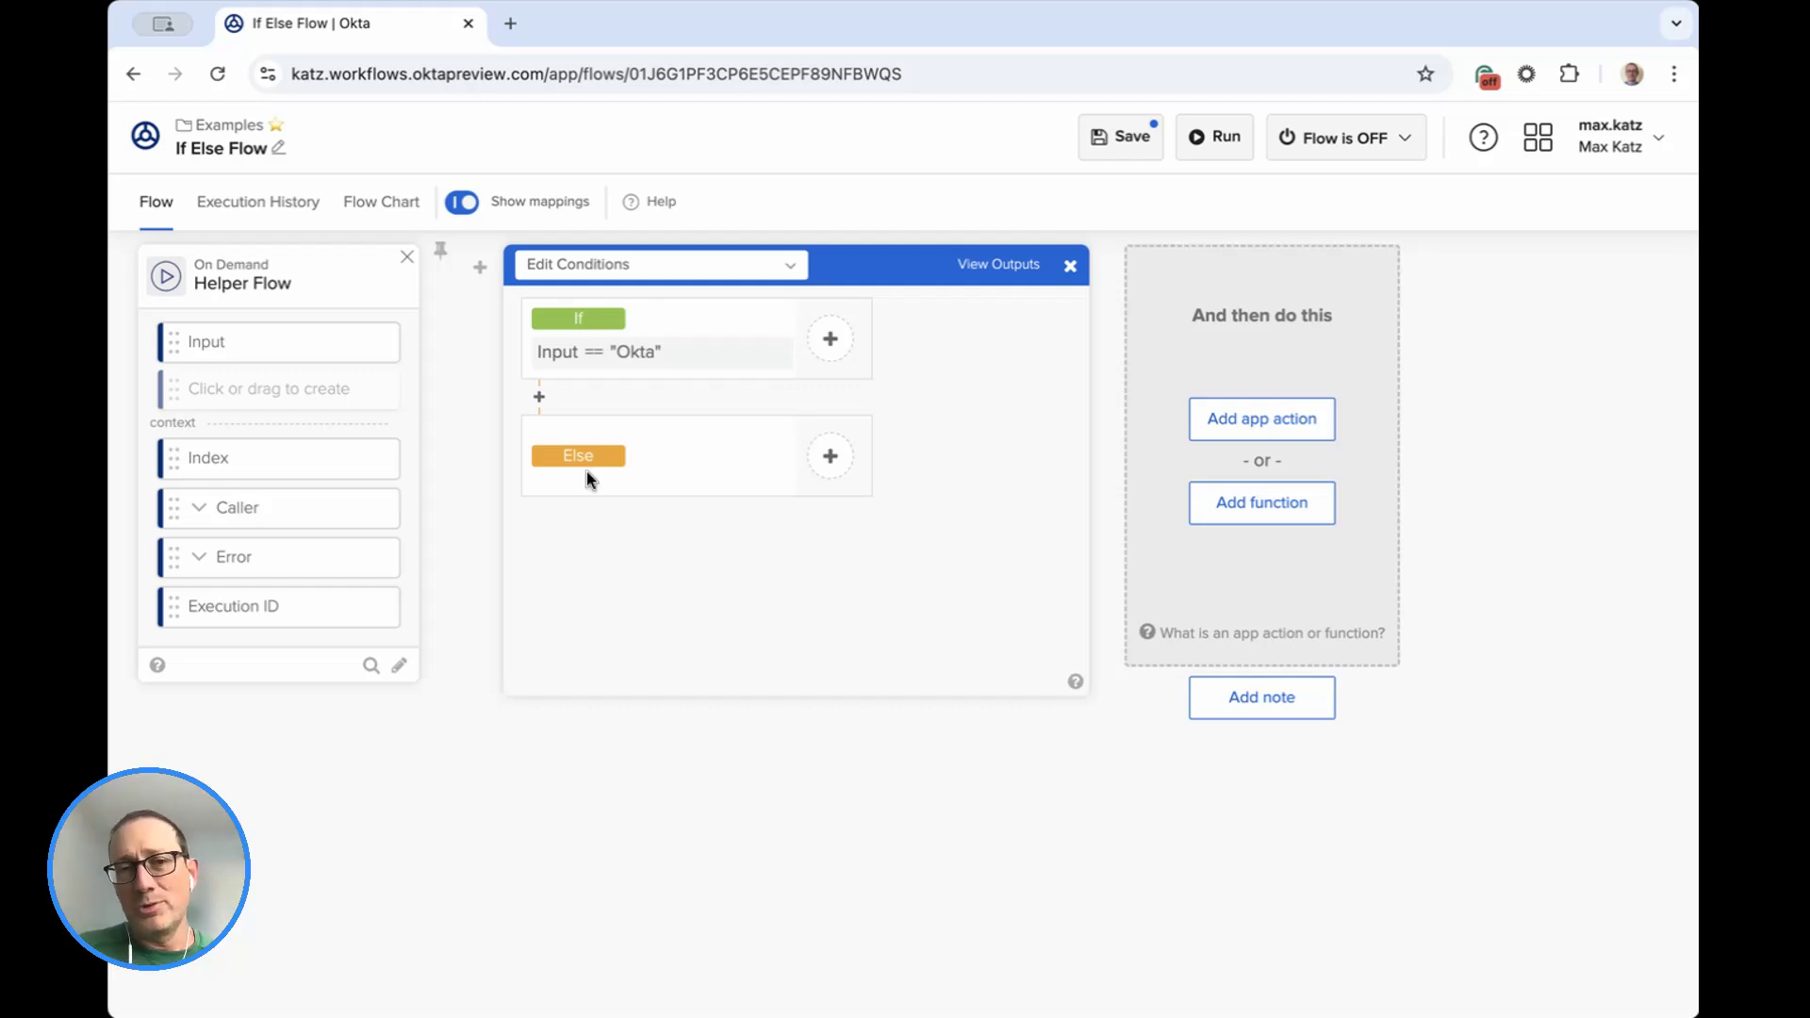
left_click(541, 398)
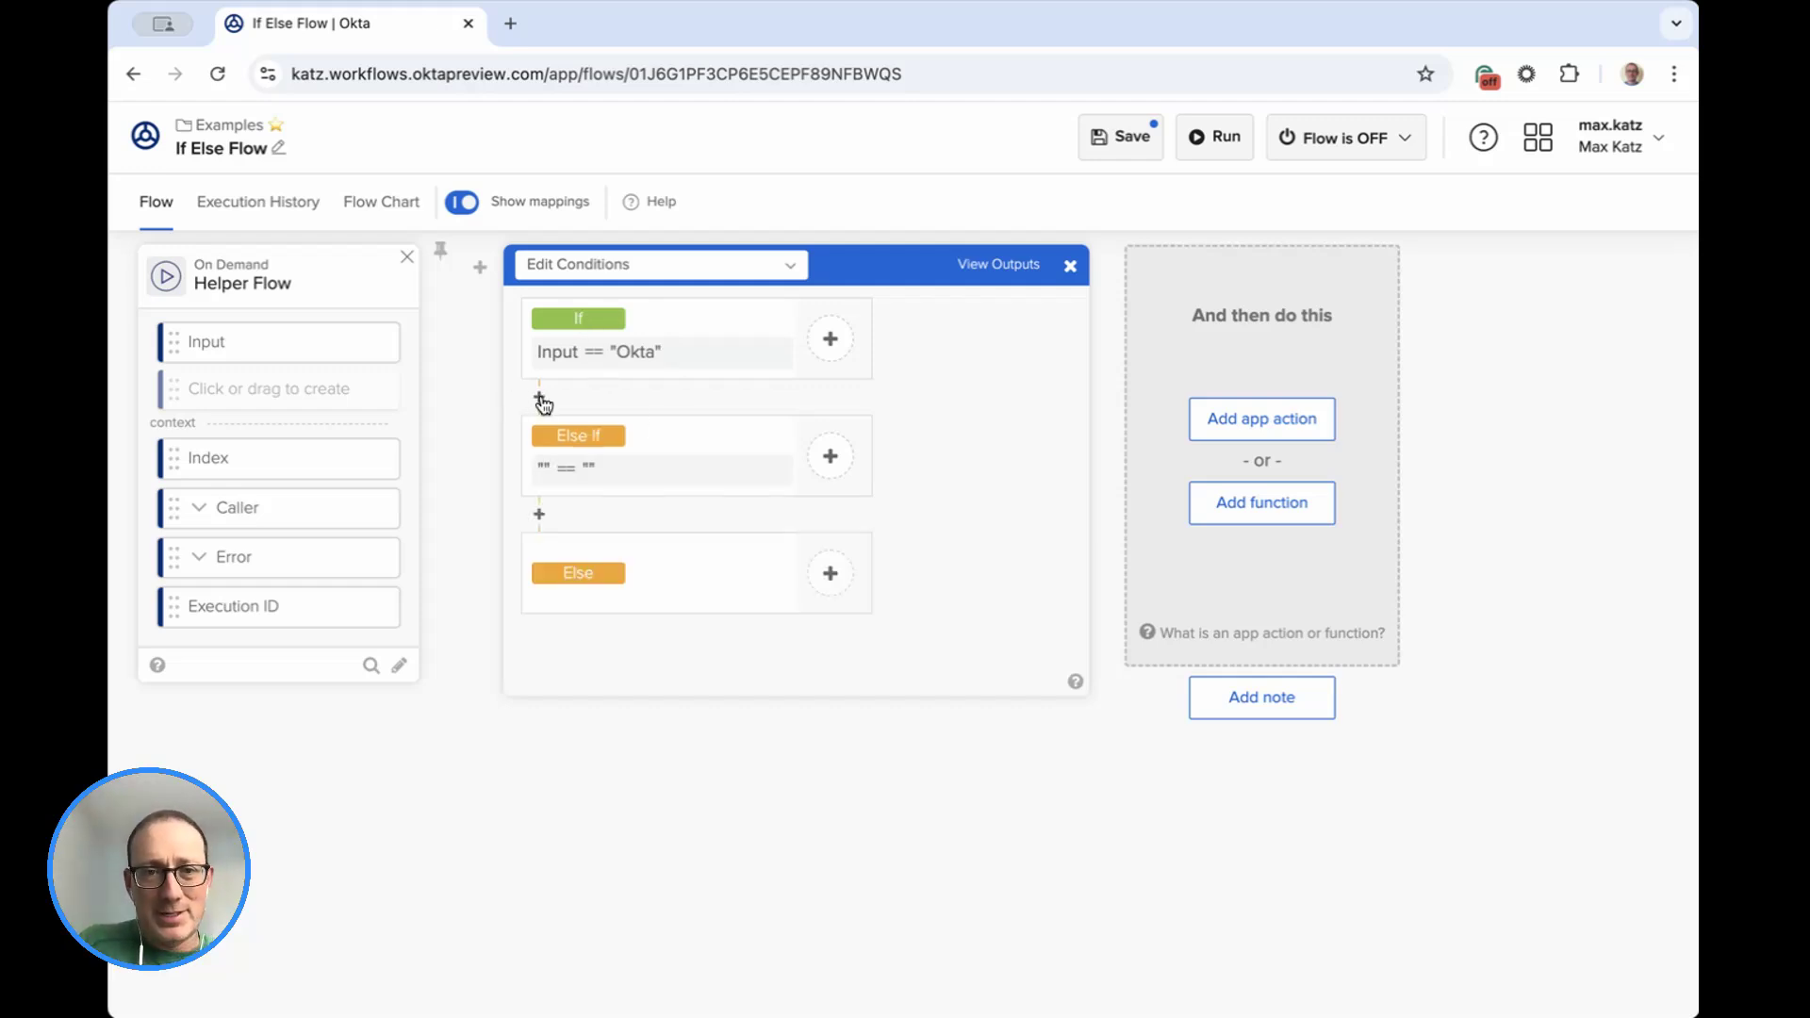
left_click(639, 481)
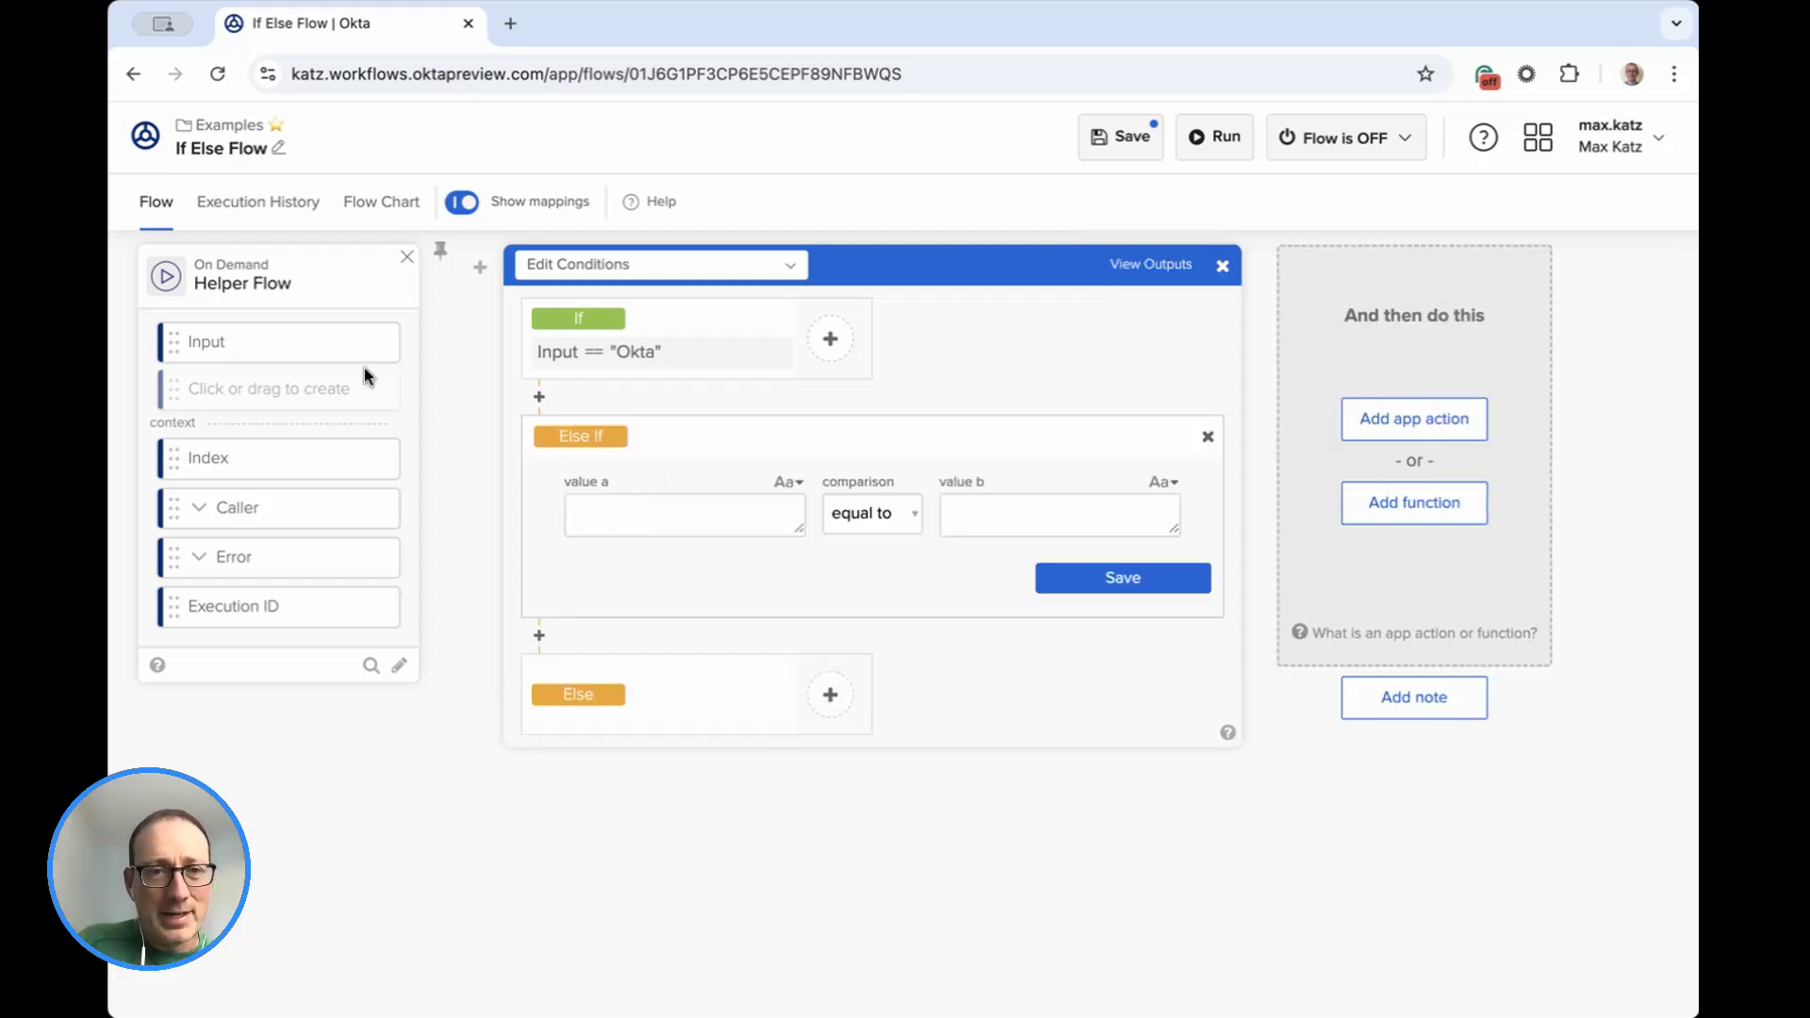
Set the Else If condition to the Input field equal to "Workflows" and save it.
left_click_drag(356, 358, 681, 524)
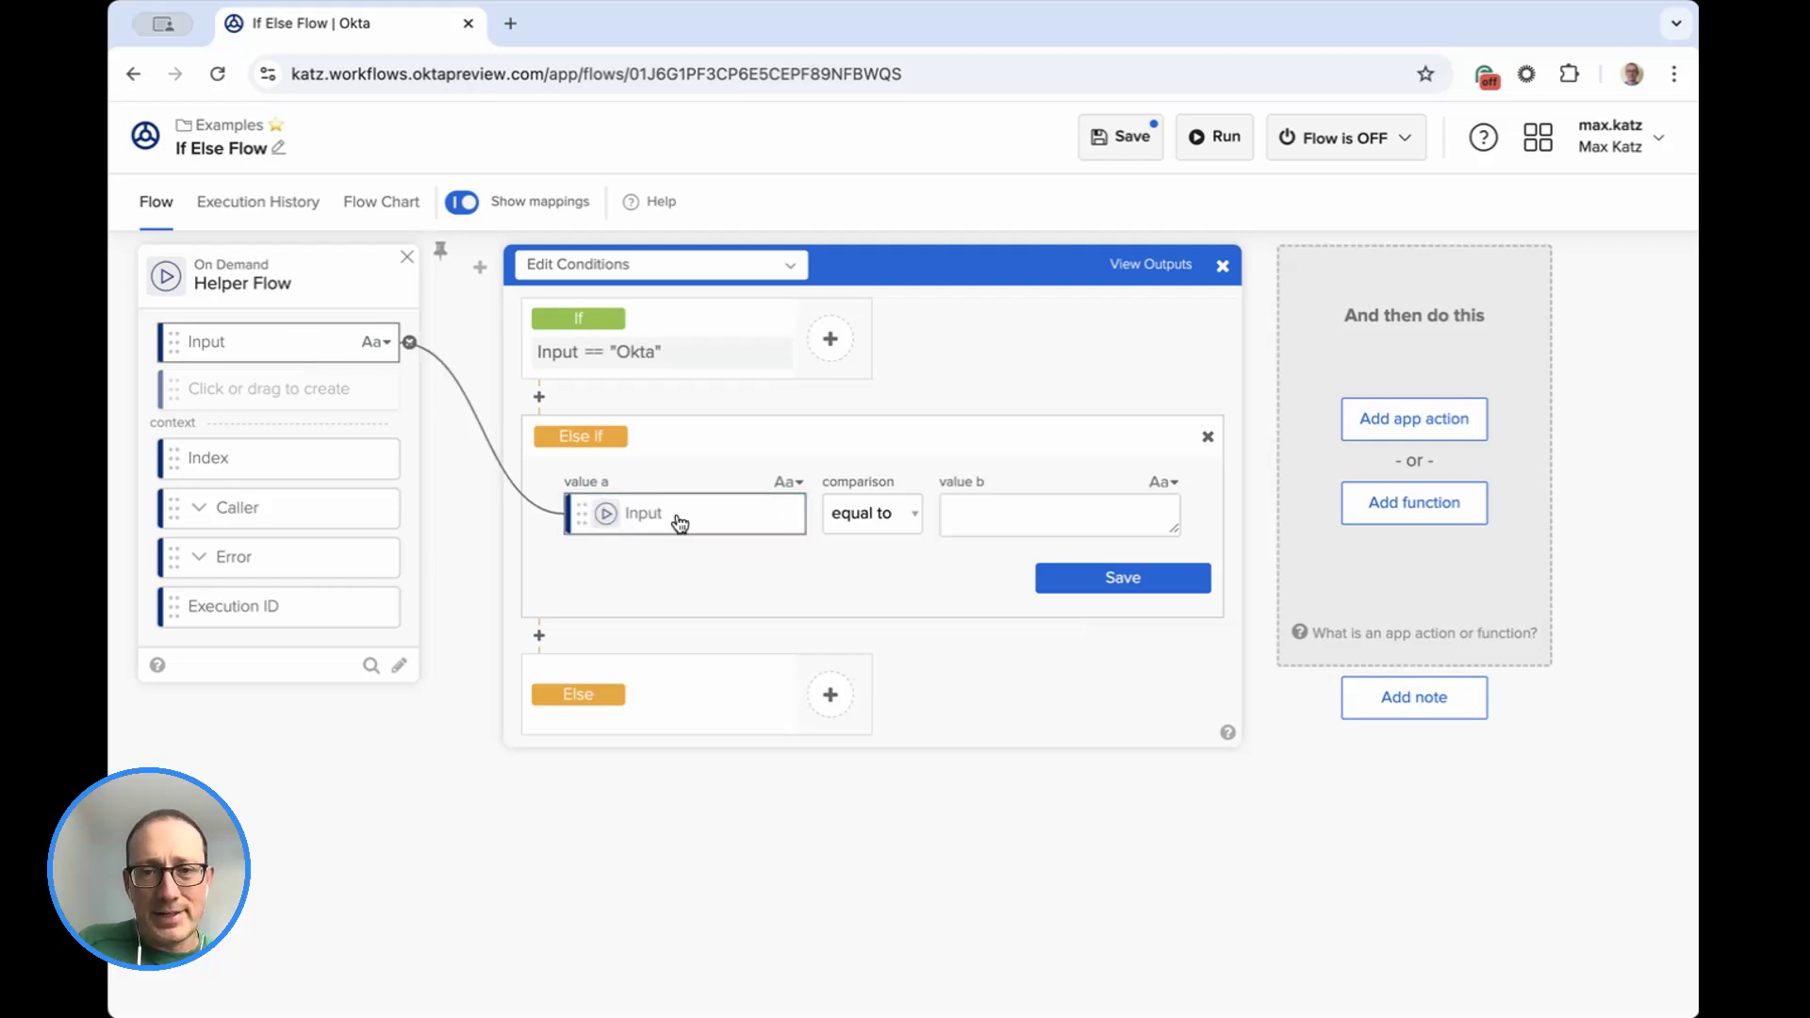
type("Workflows")
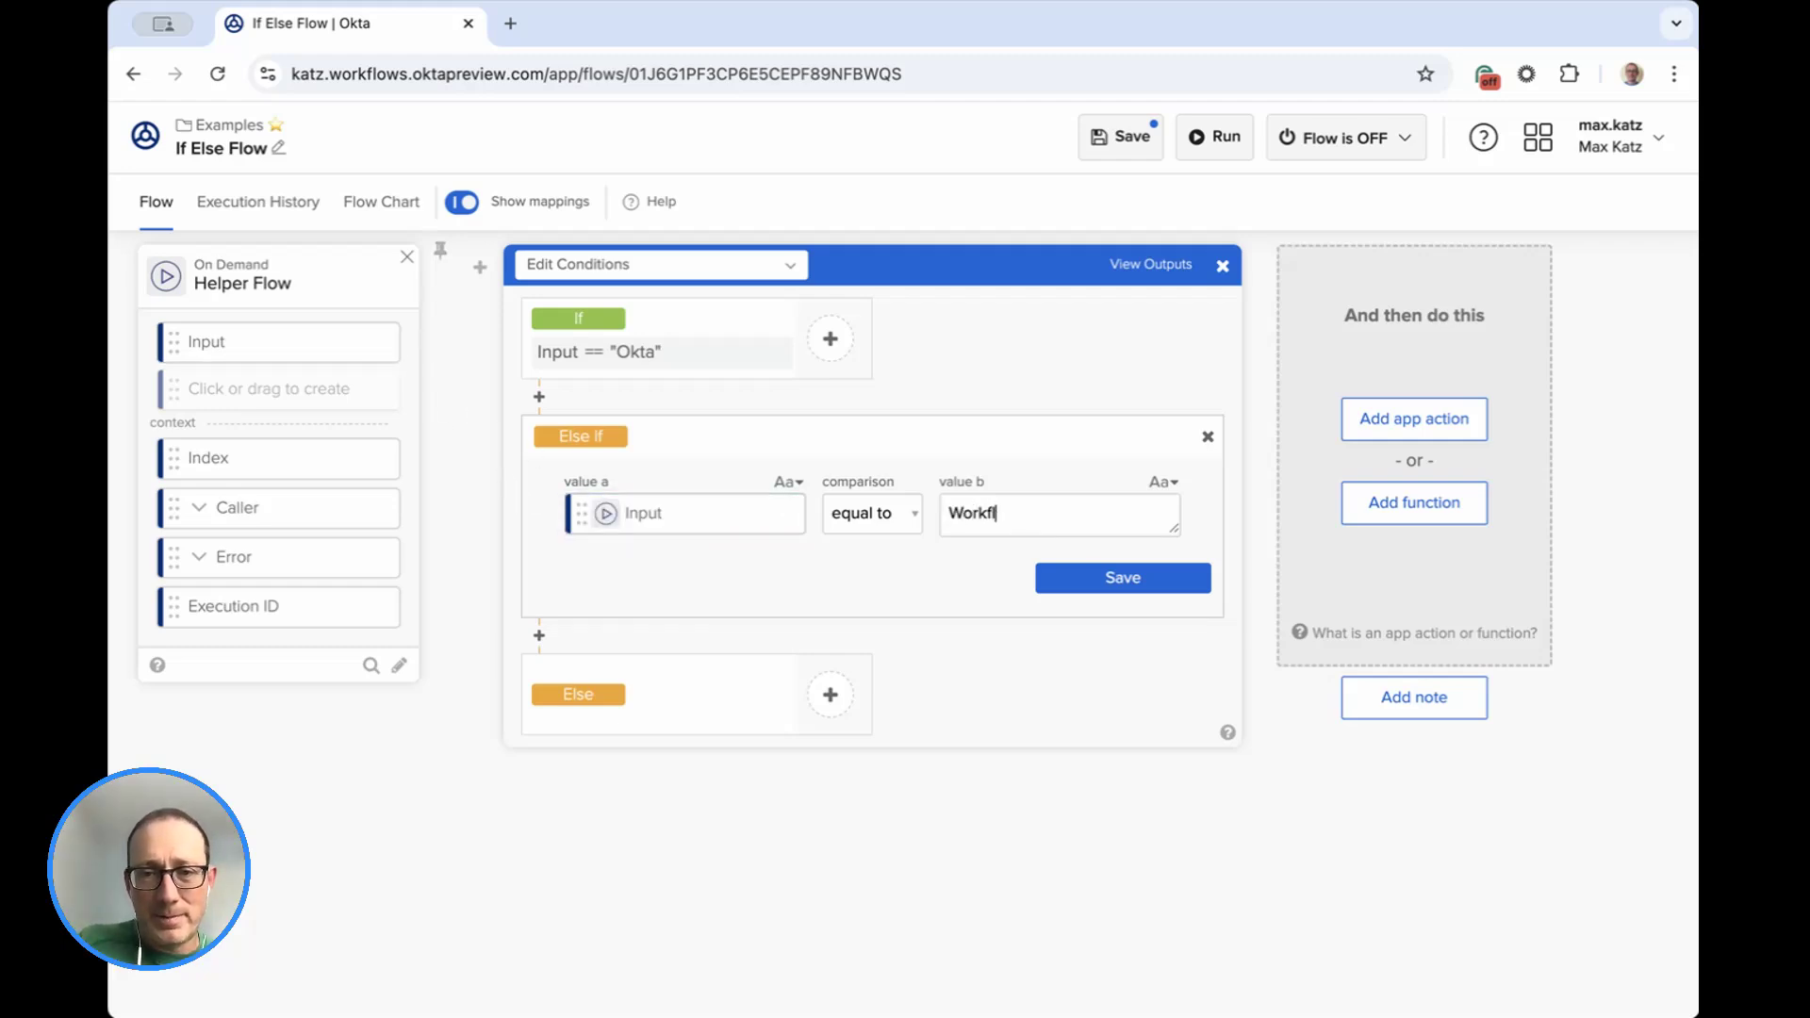
left_click(1103, 579)
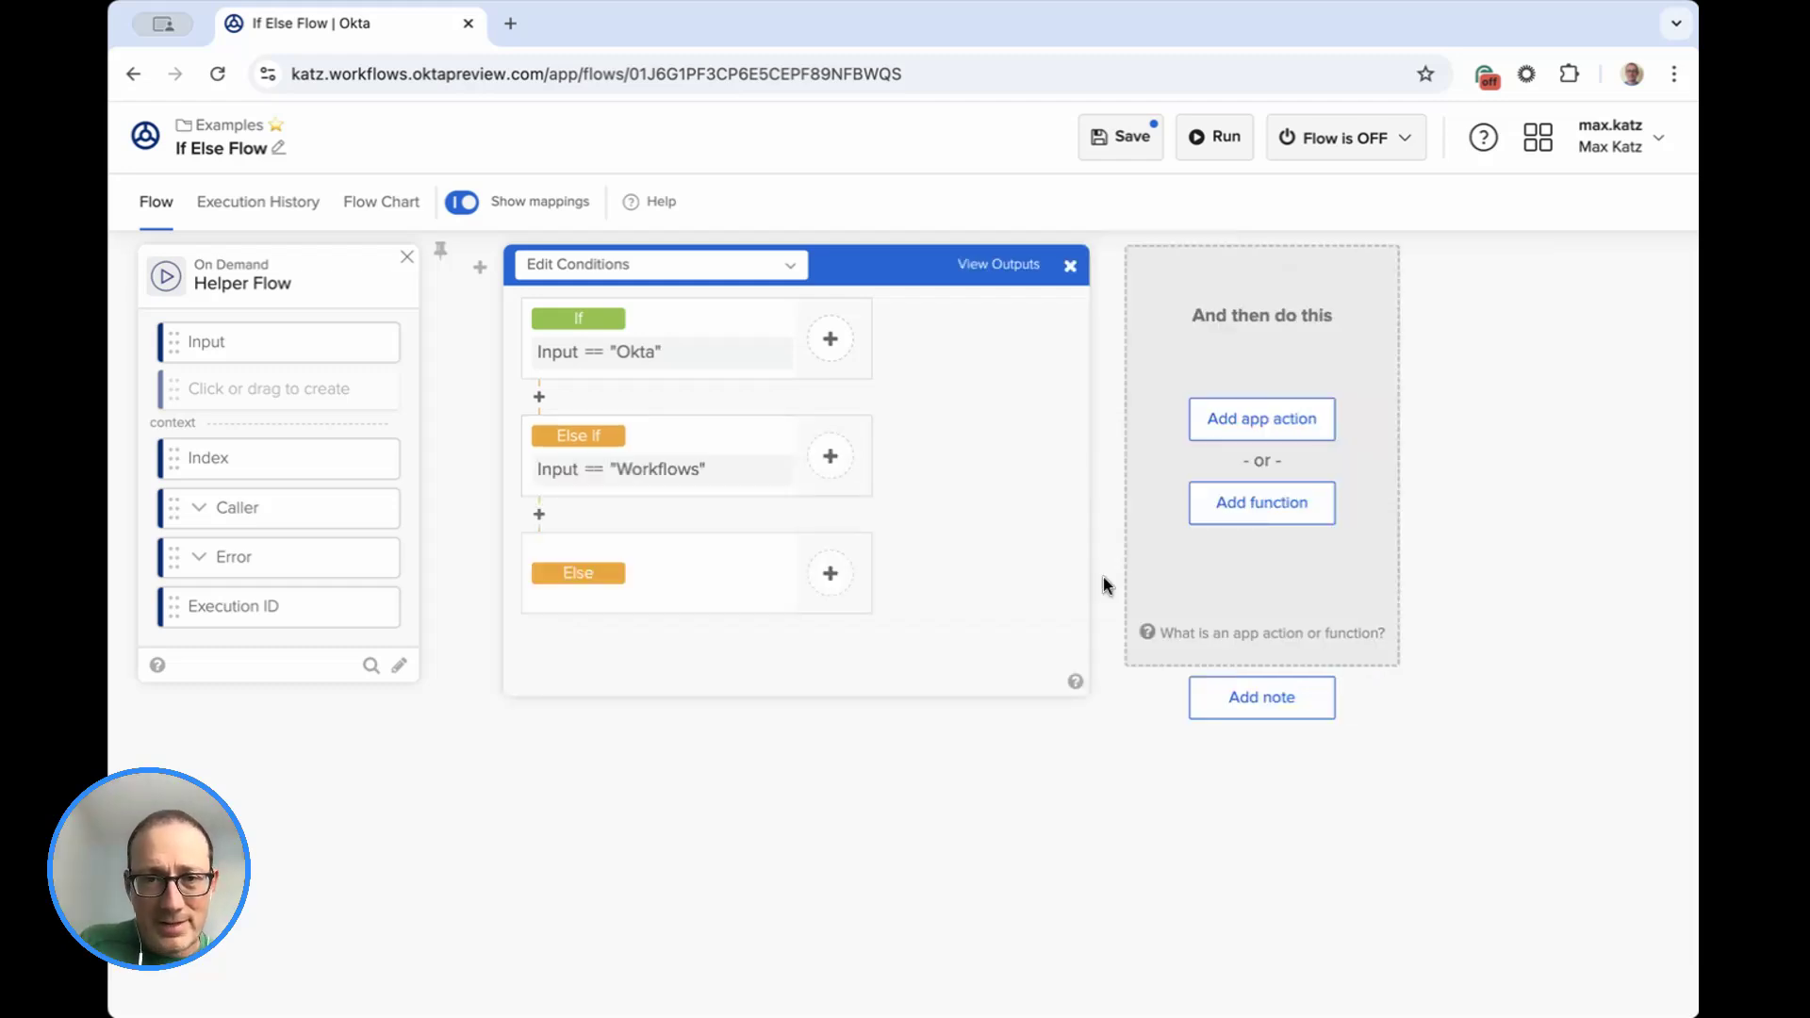
Add a Compose function to the Else If branch with the text "The input is Workflows".
left_click(830, 459)
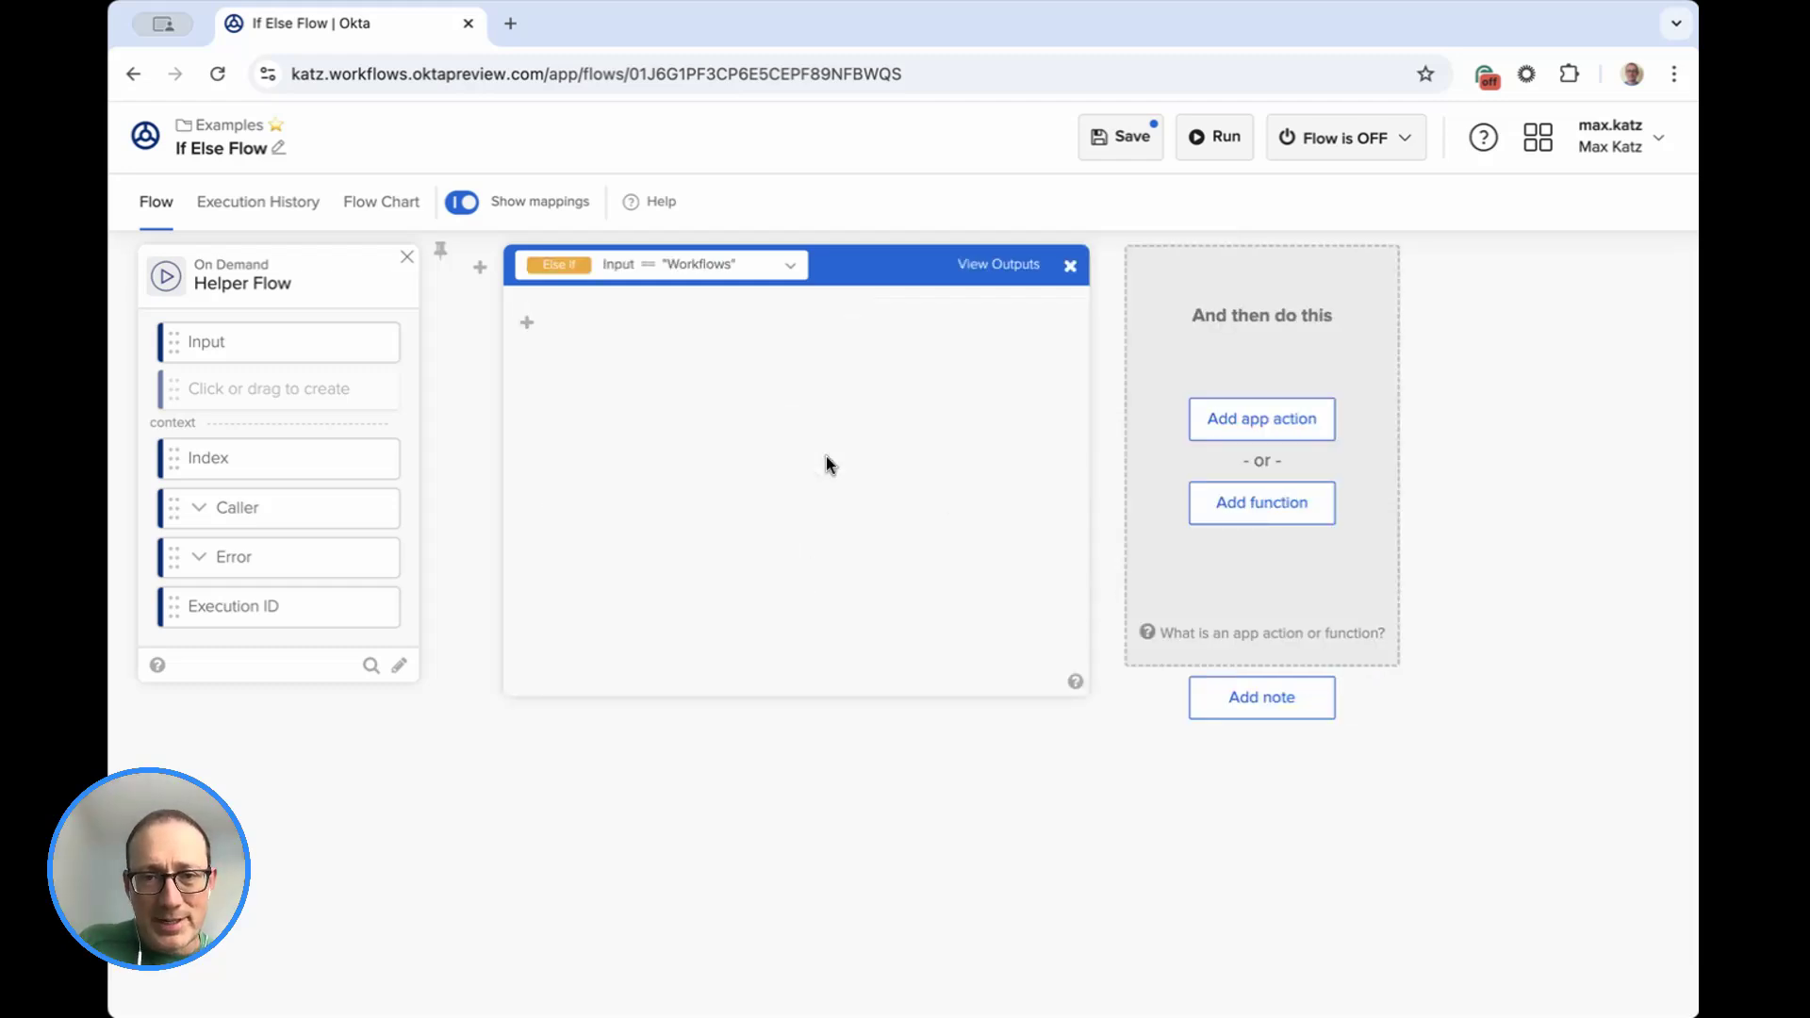
mouse_move(494, 323)
left_click(527, 403)
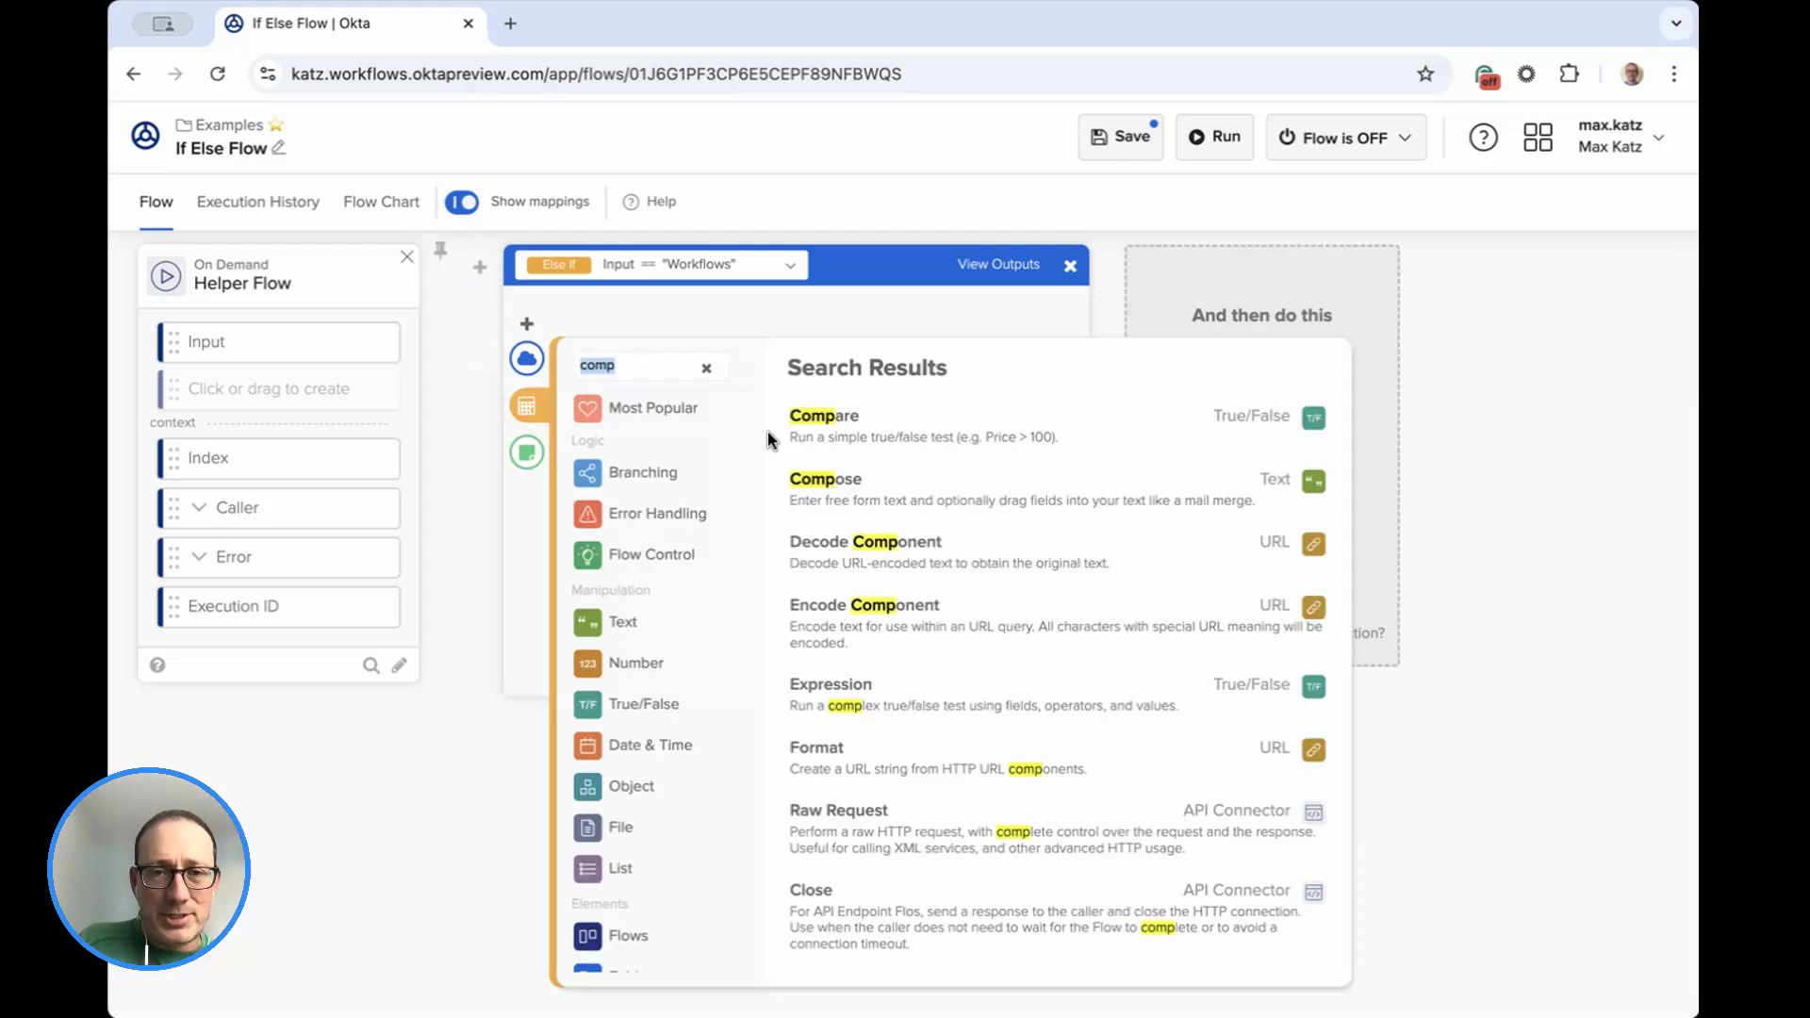
left_click(860, 474)
left_click(707, 401)
type("The input is ")
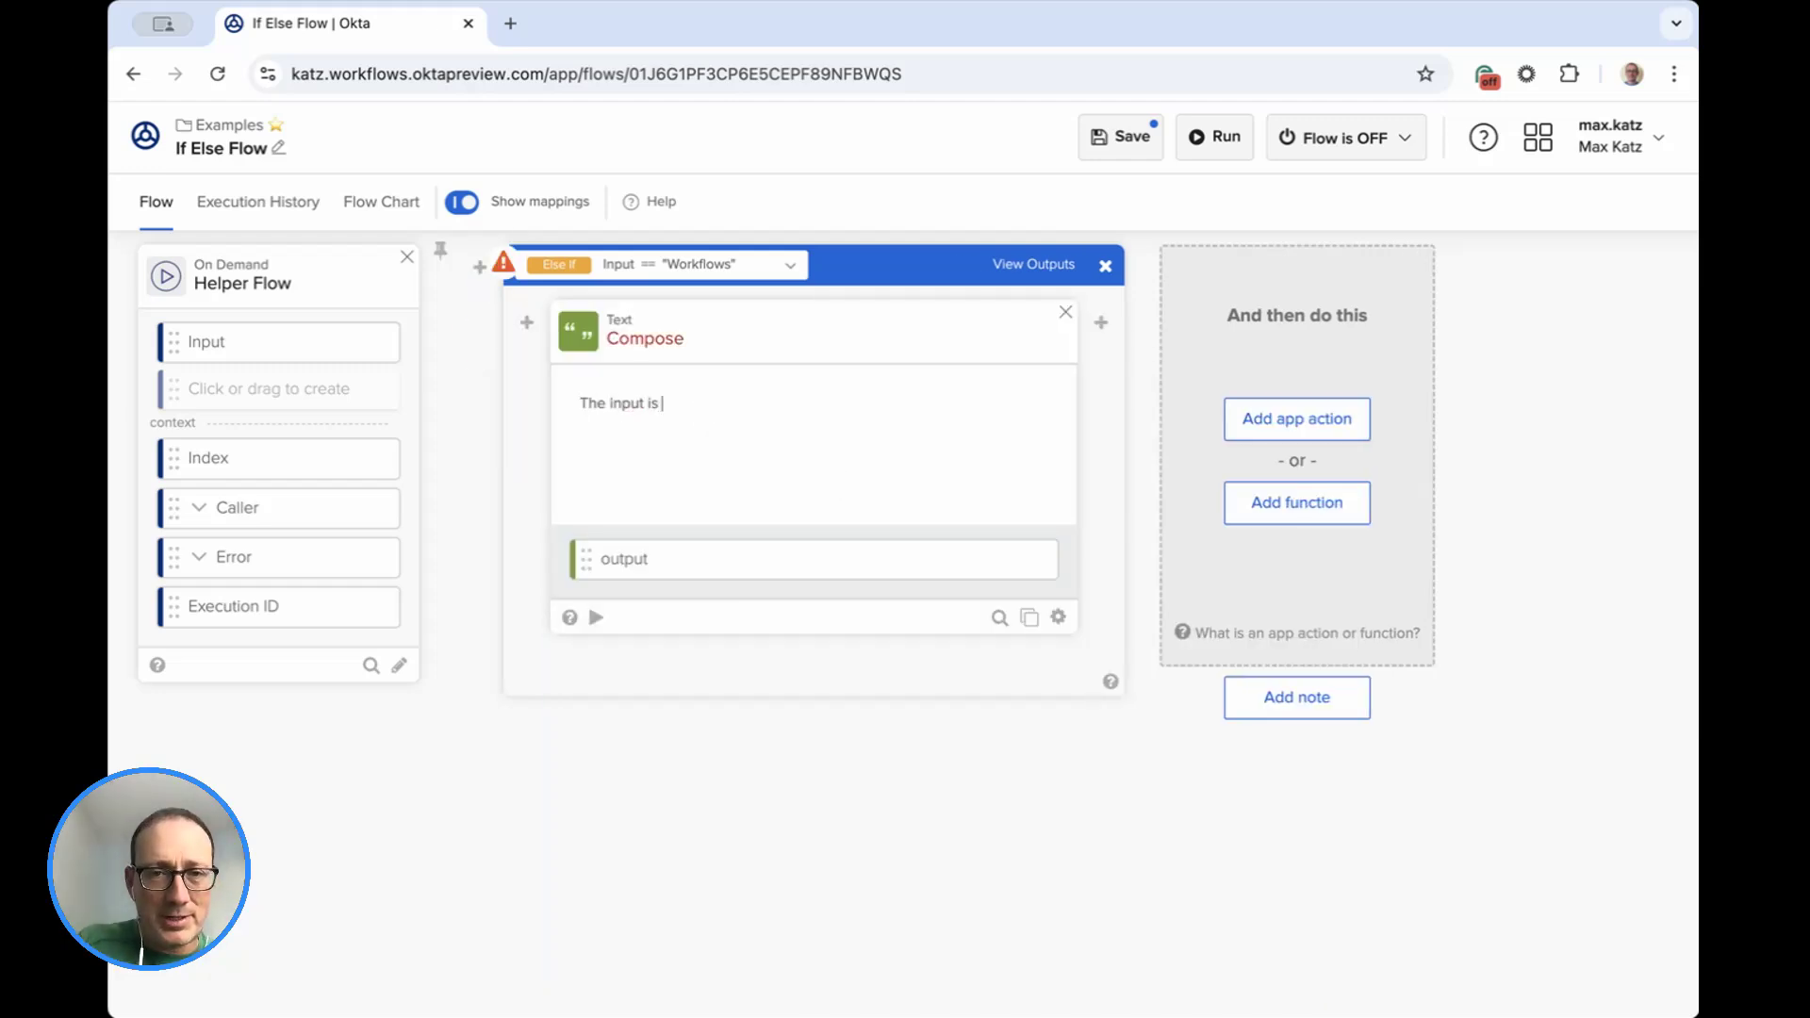
type("Workflows")
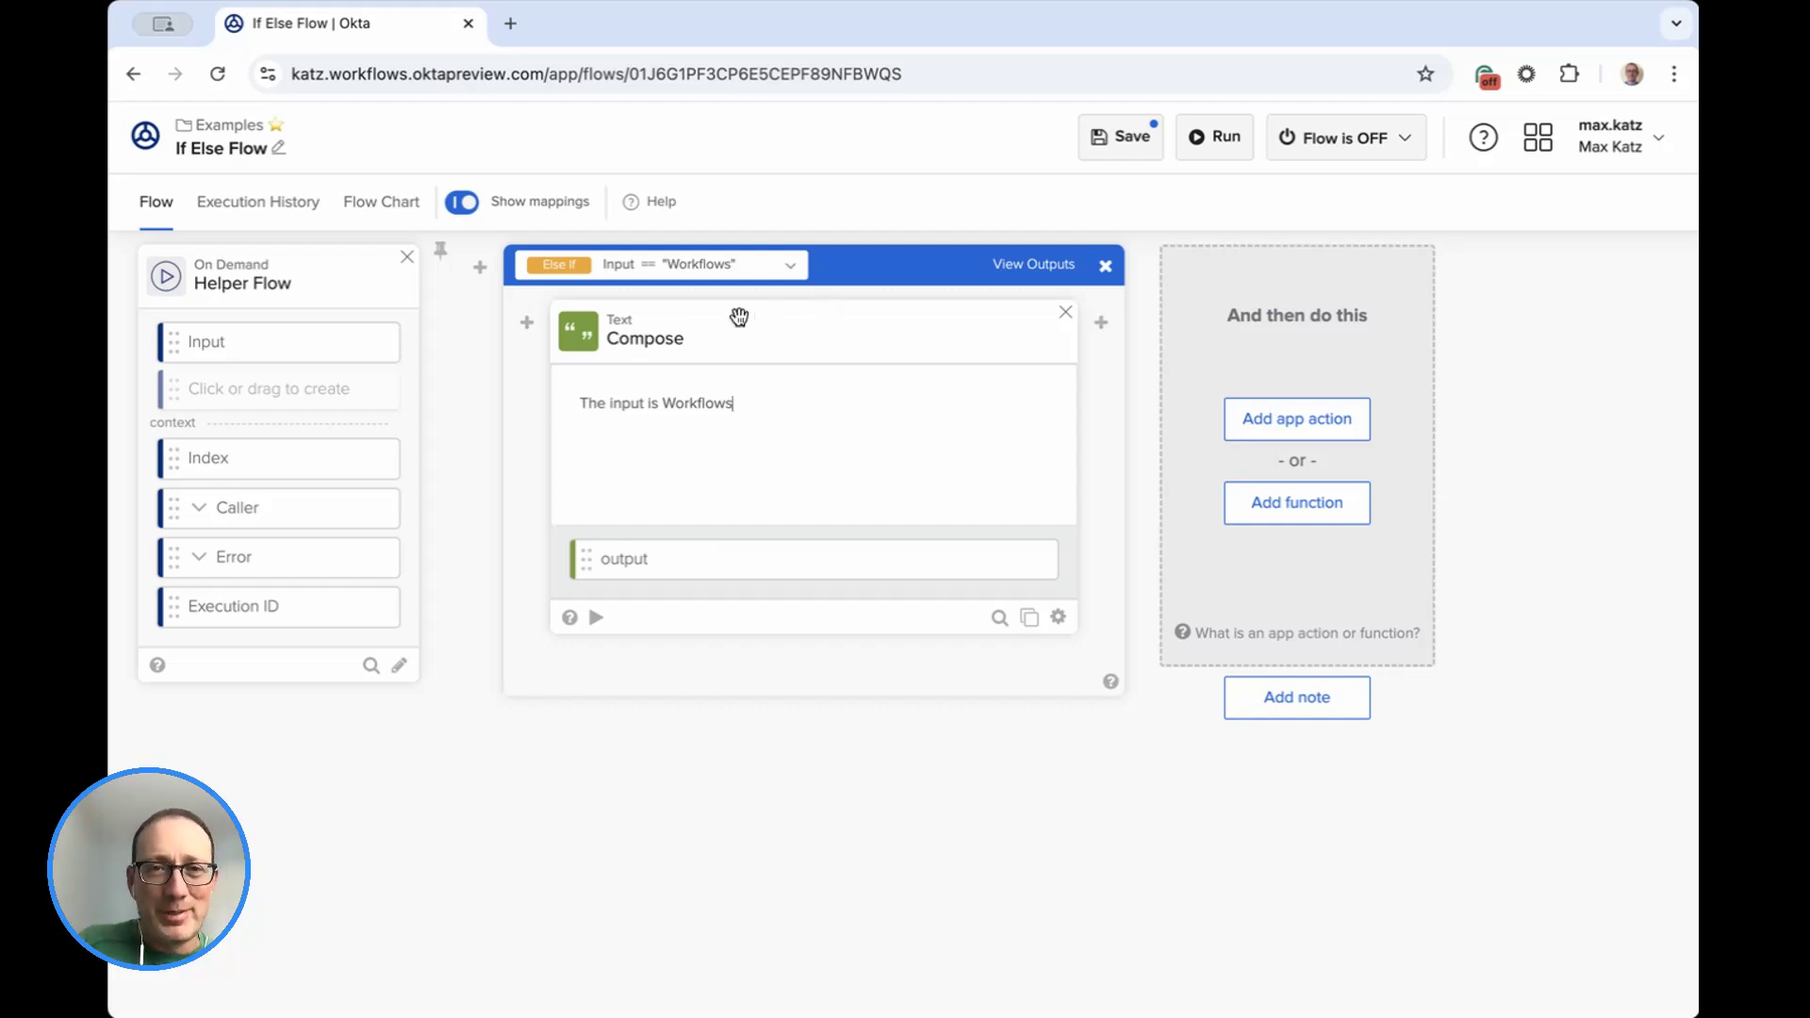
Return to the branching conditions, open the Else branch and add a Compose function to it.
left_click(790, 270)
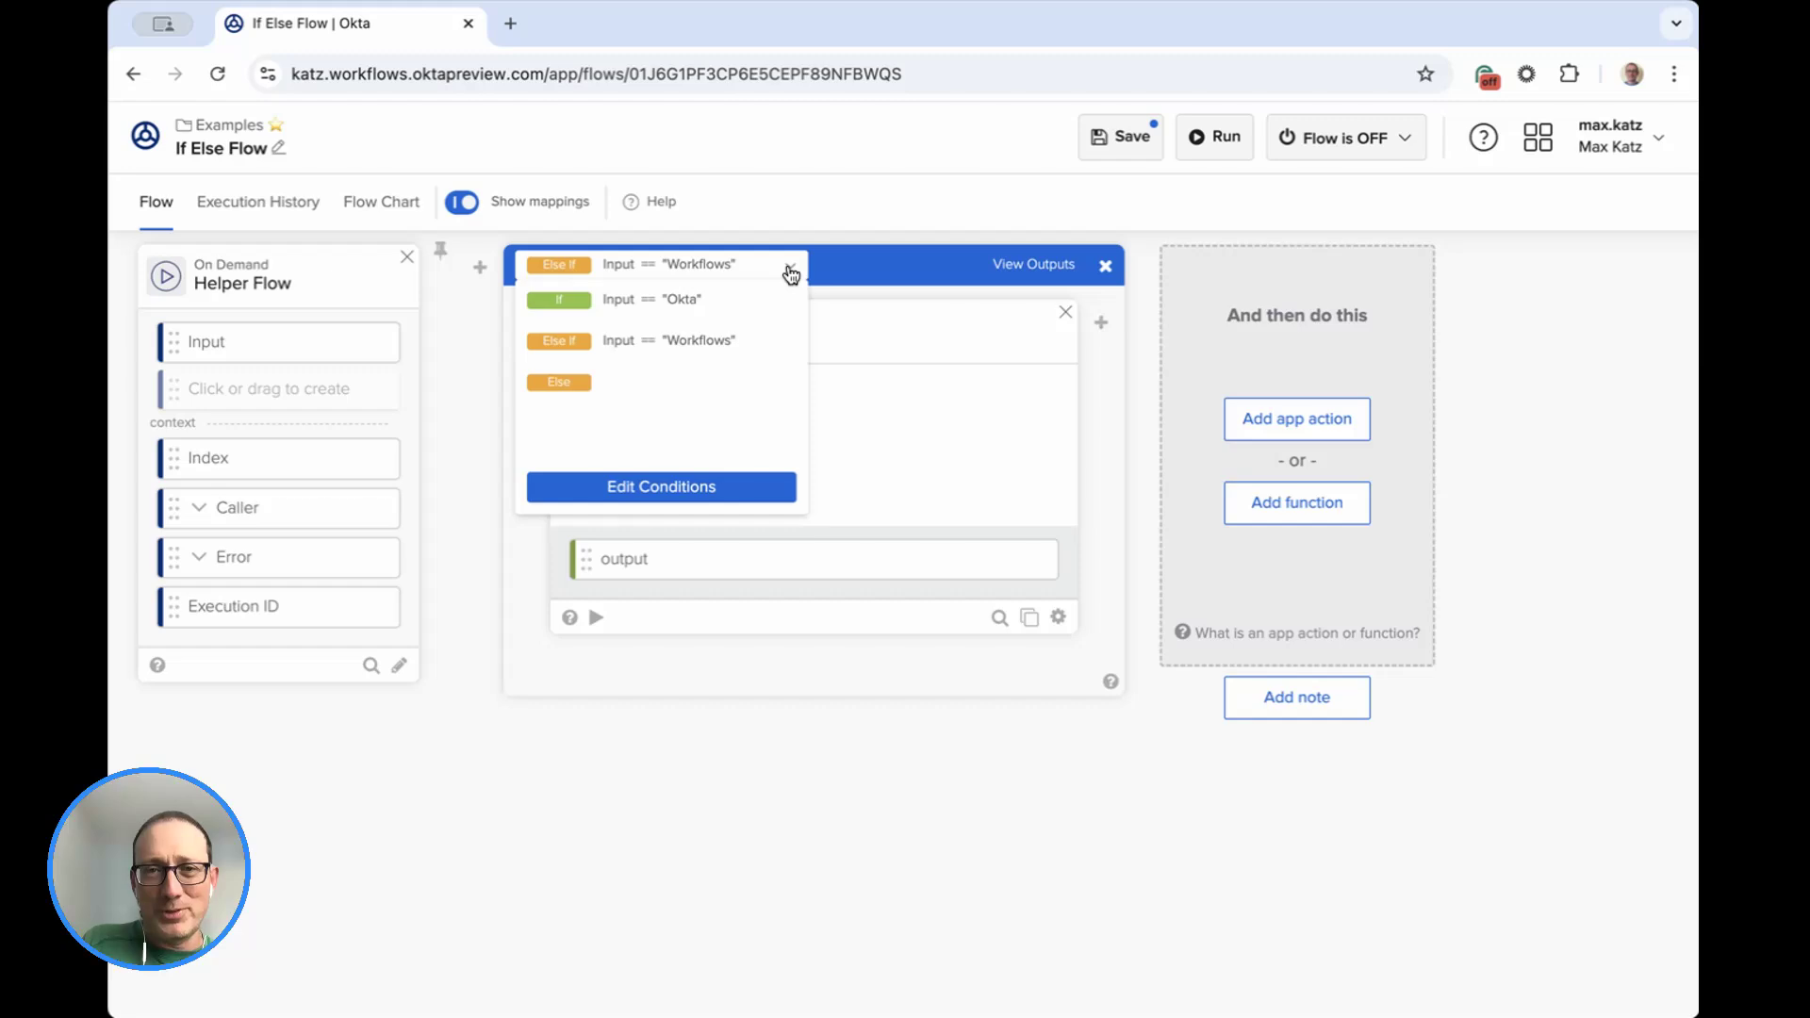
left_click(669, 492)
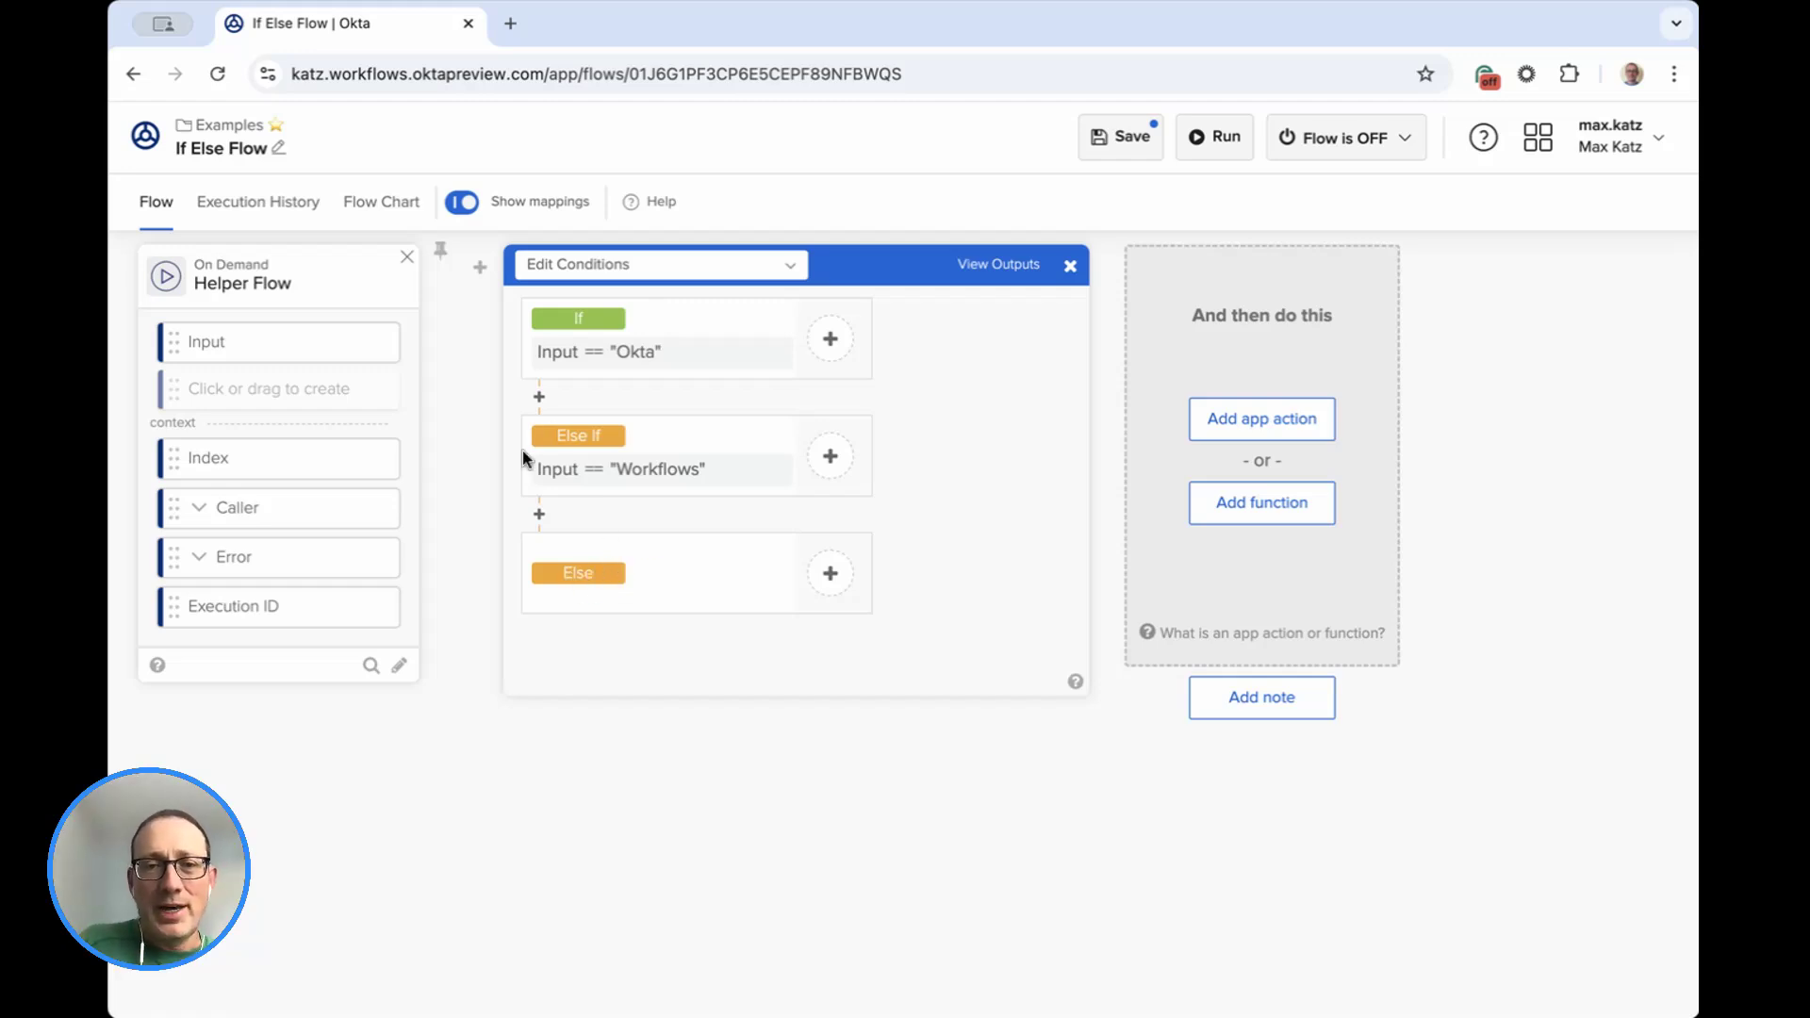
left_click(832, 573)
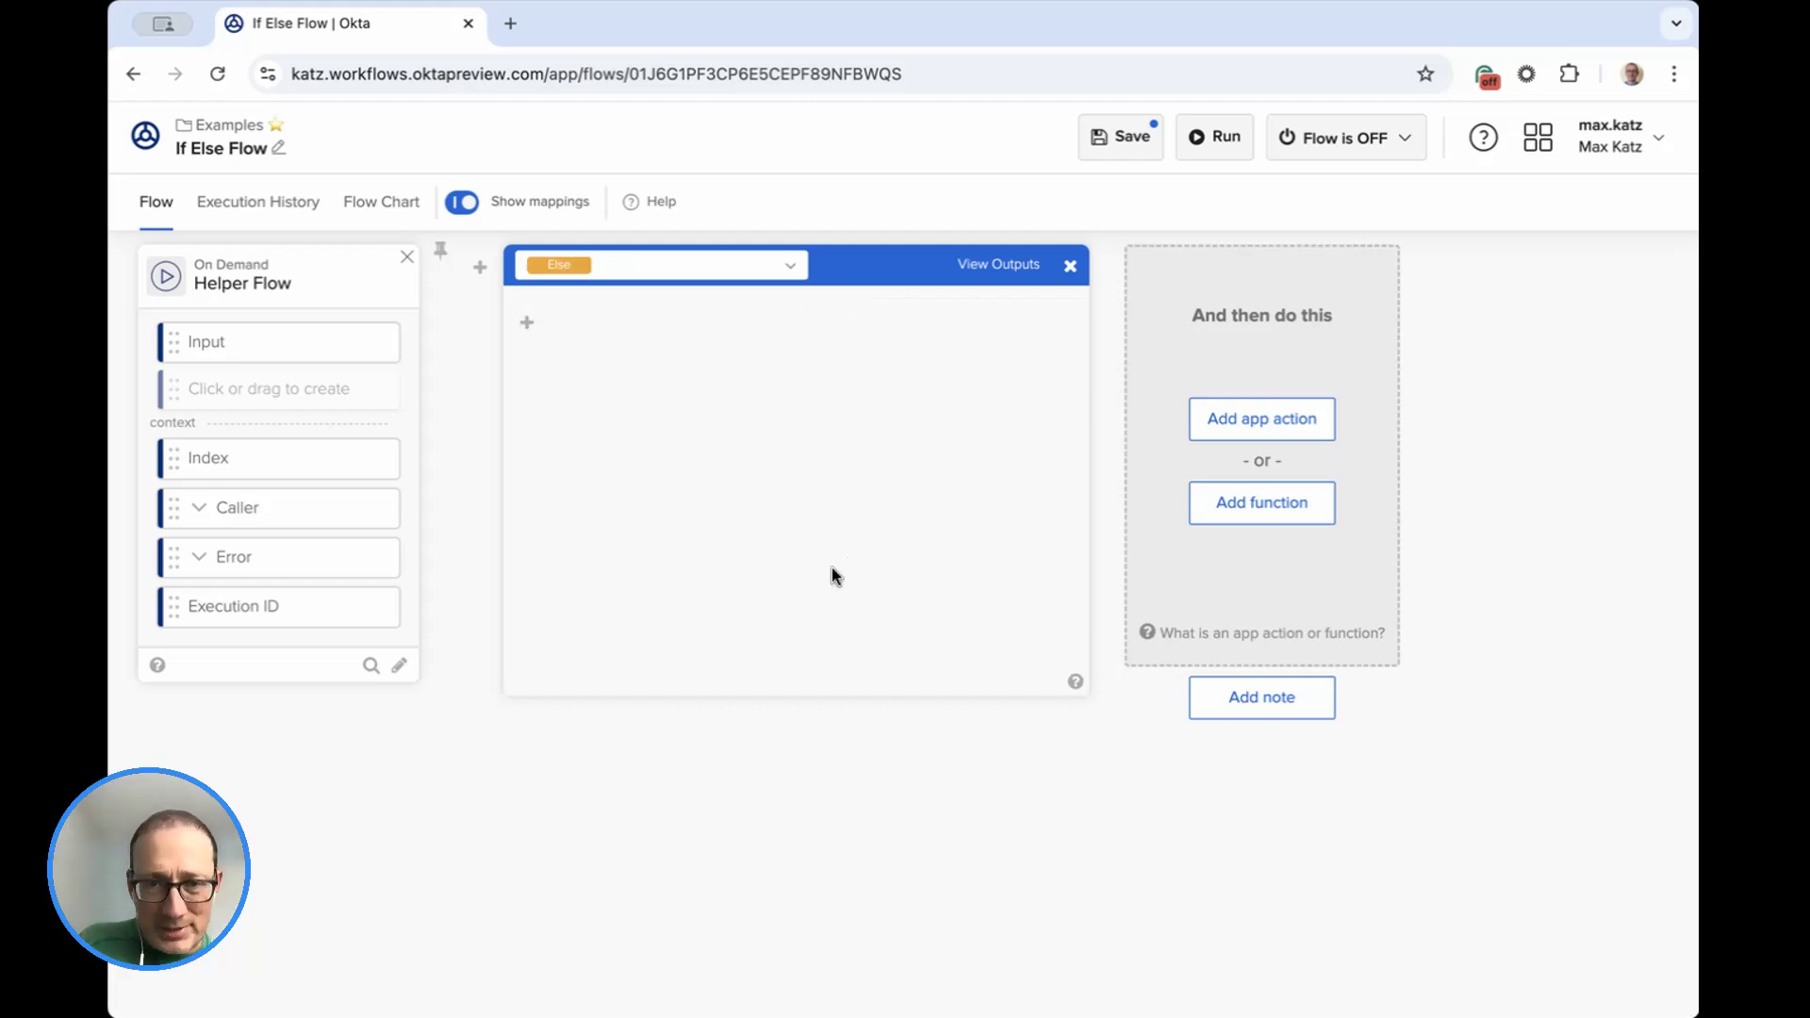
mouse_move(527, 325)
left_click(527, 406)
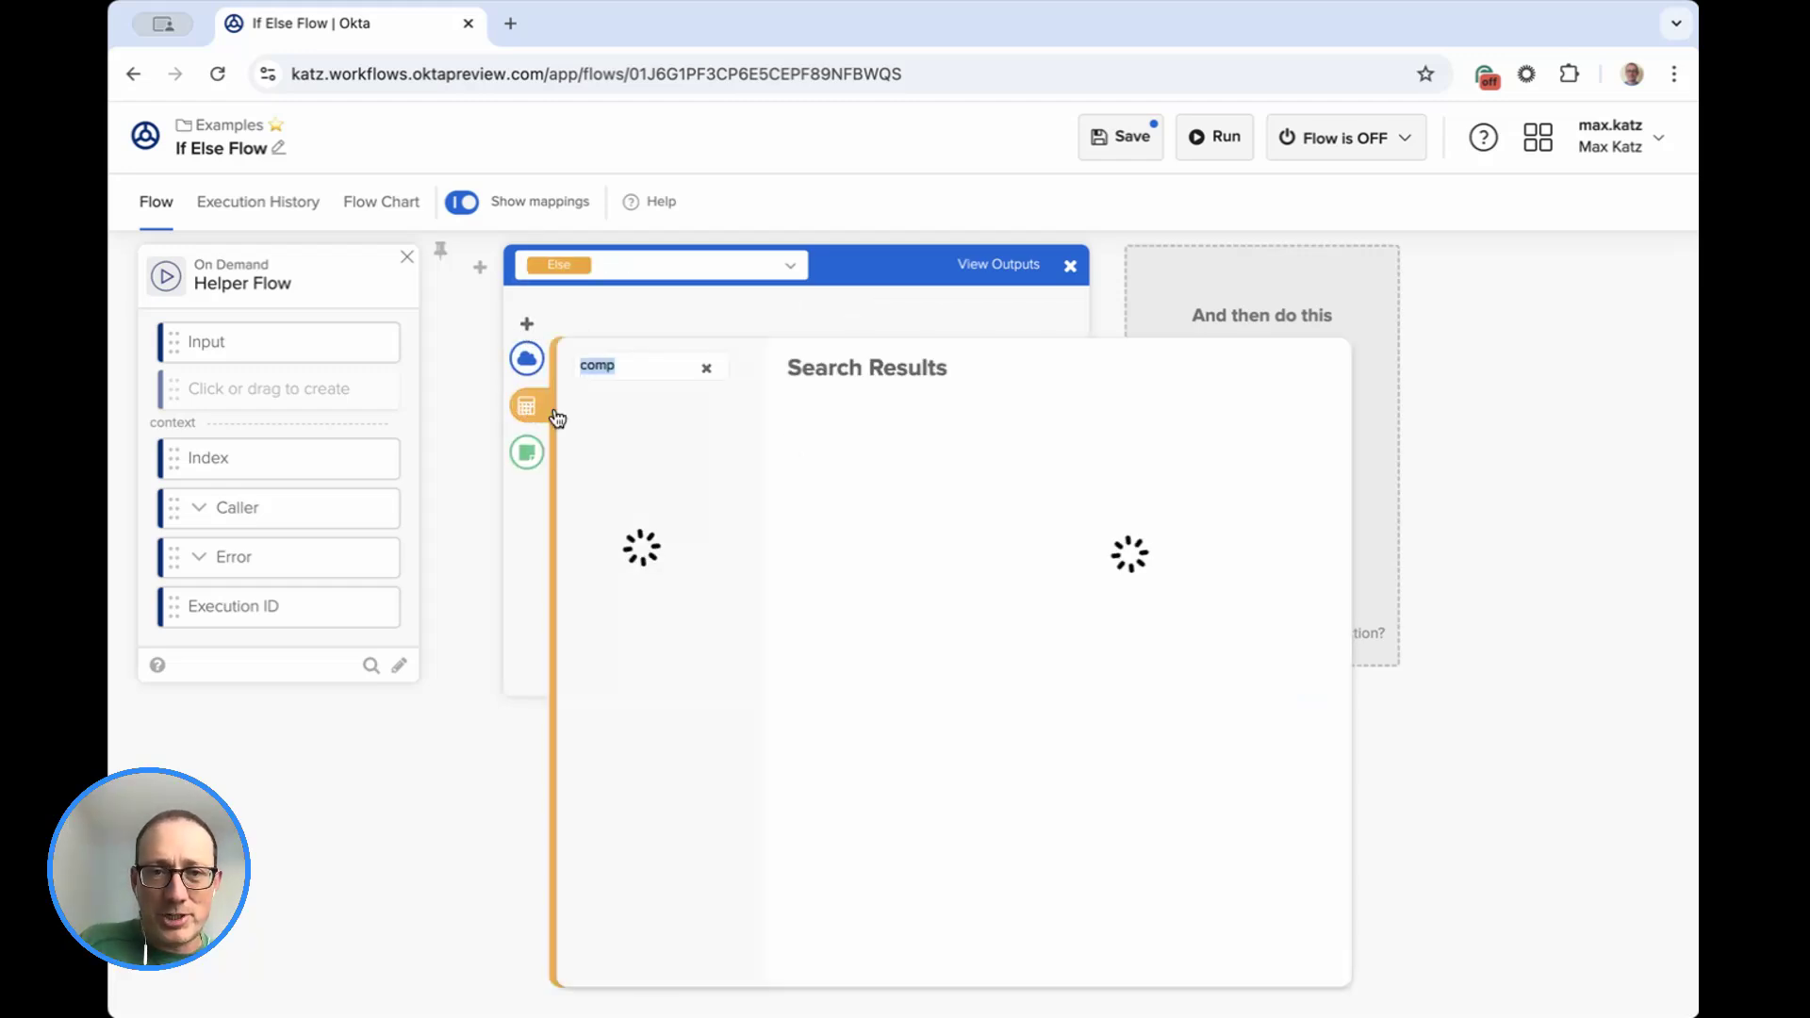
key("Escape")
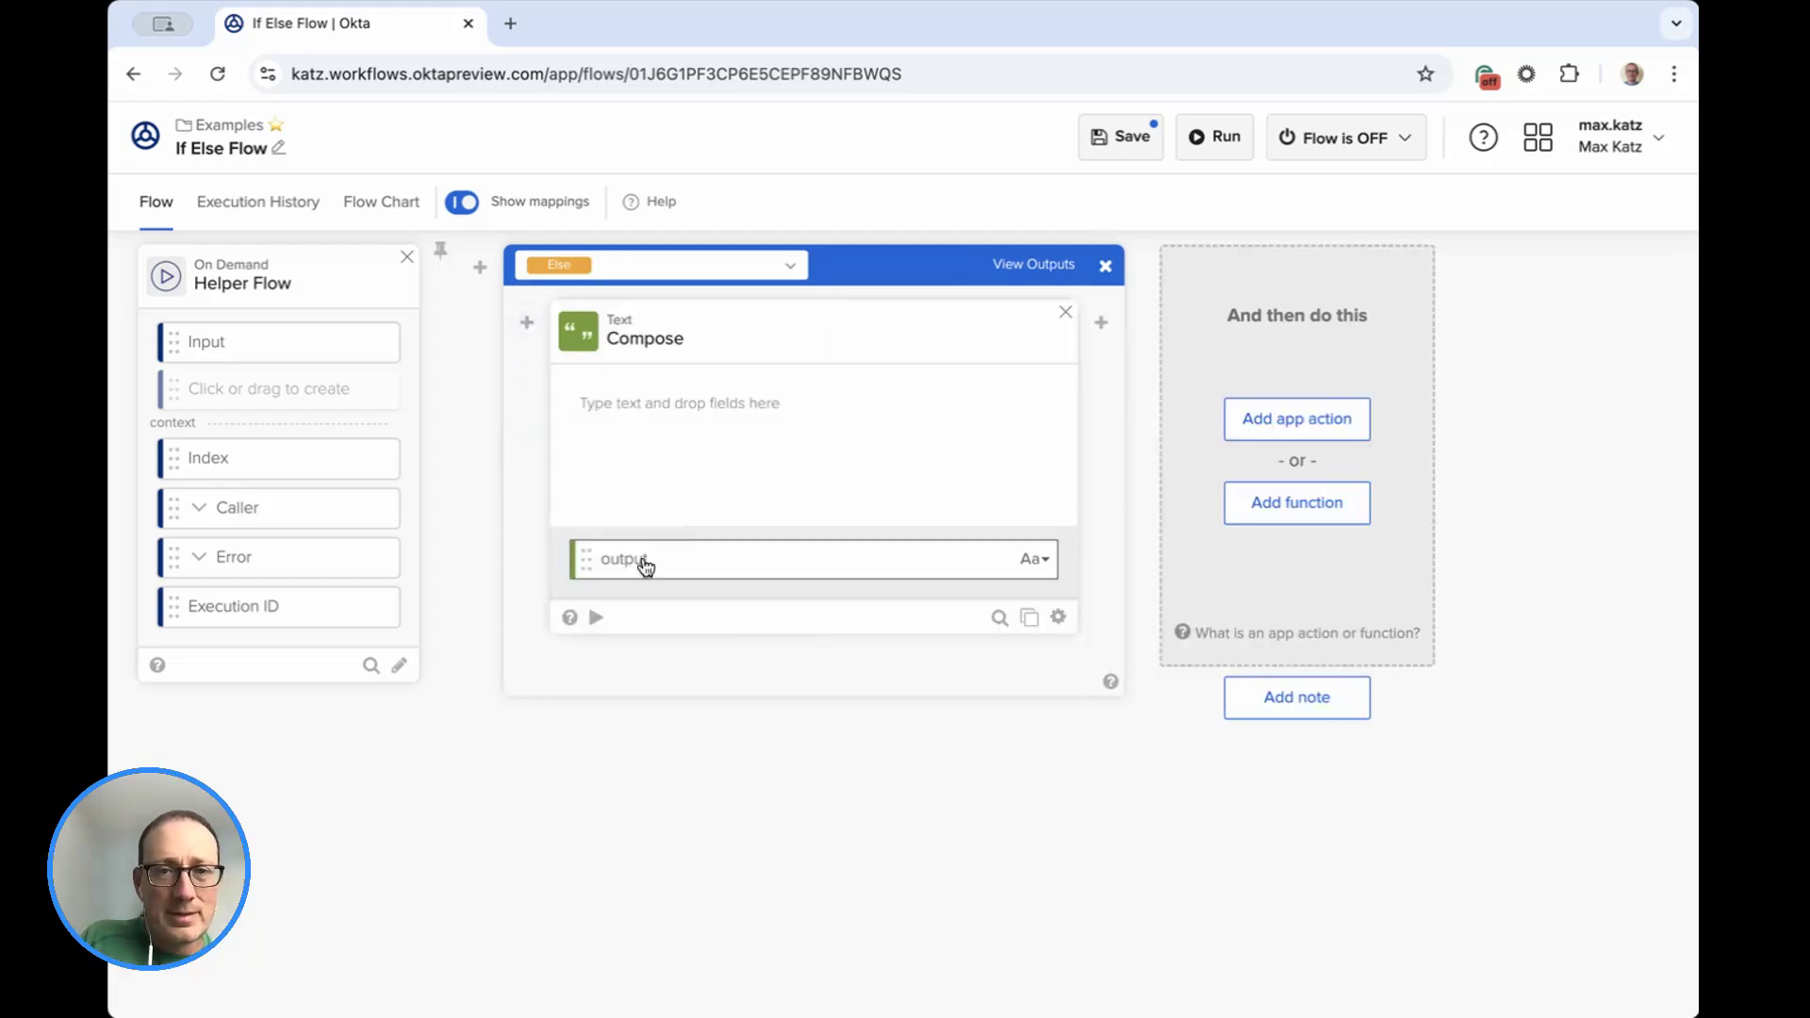
Enter "The input is something else." as the text of the Else branch's Compose card.
left_click(706, 403)
type("The")
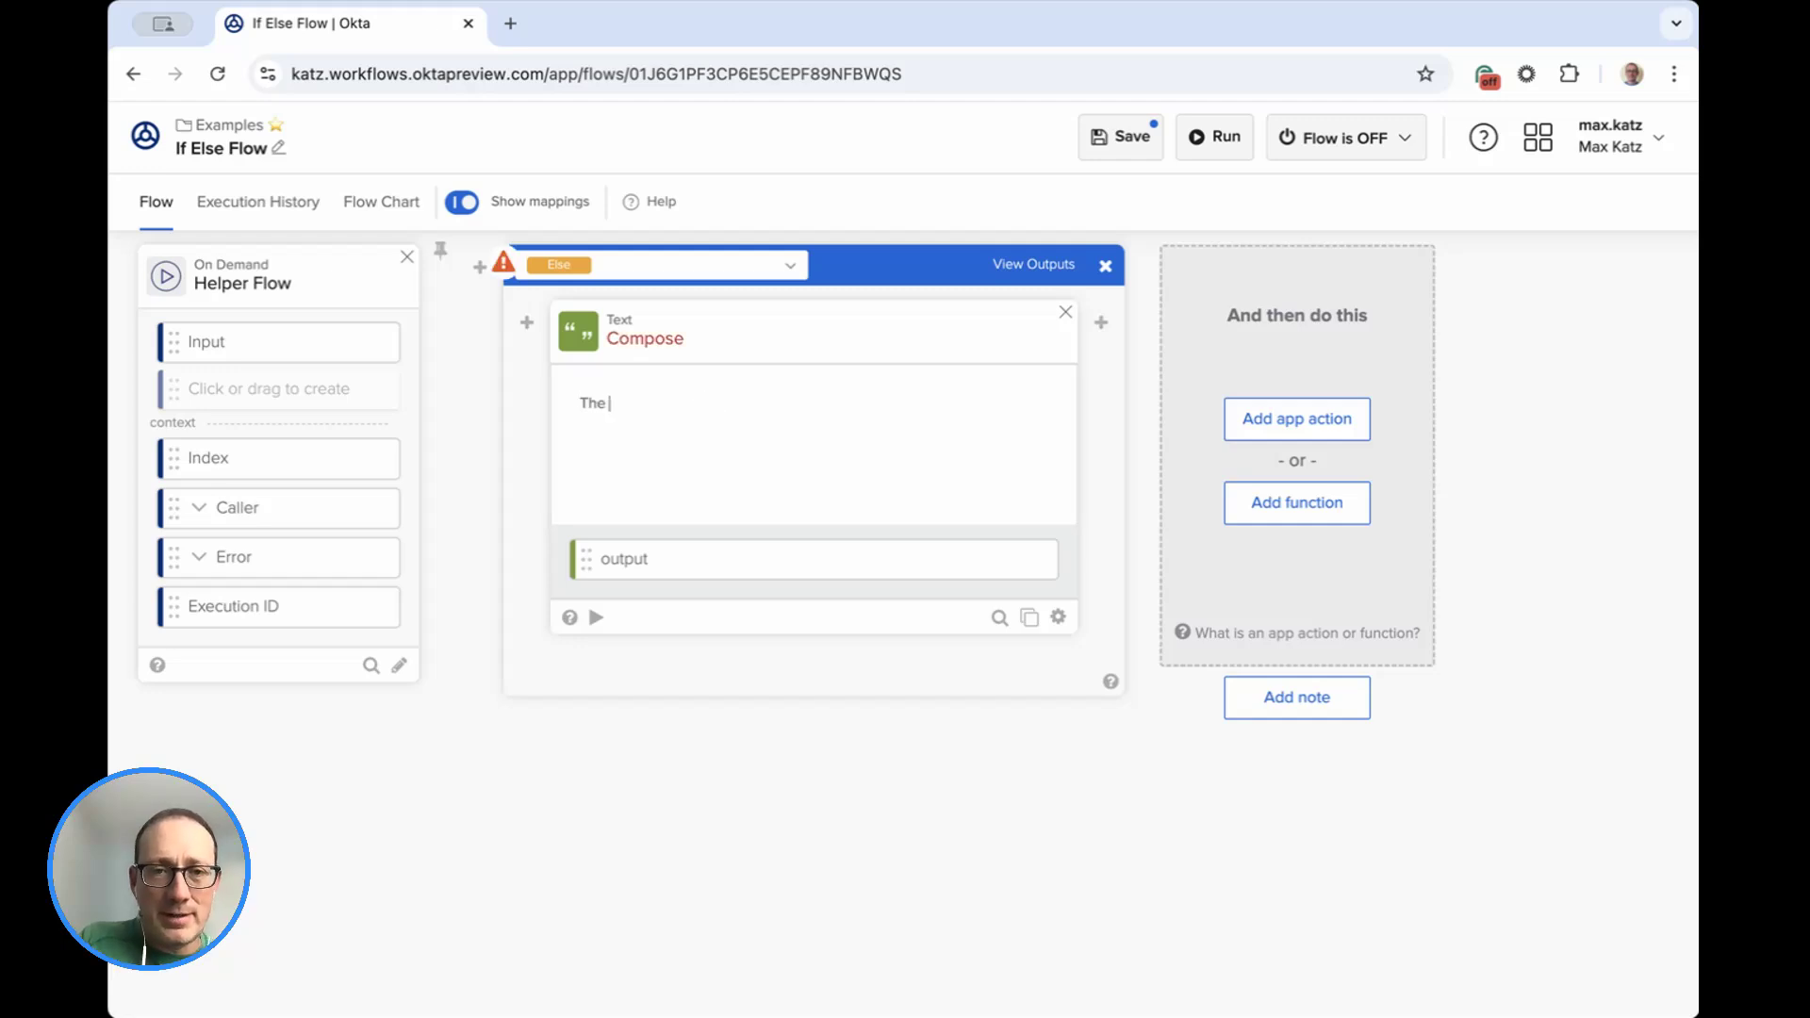
type(" input is someth")
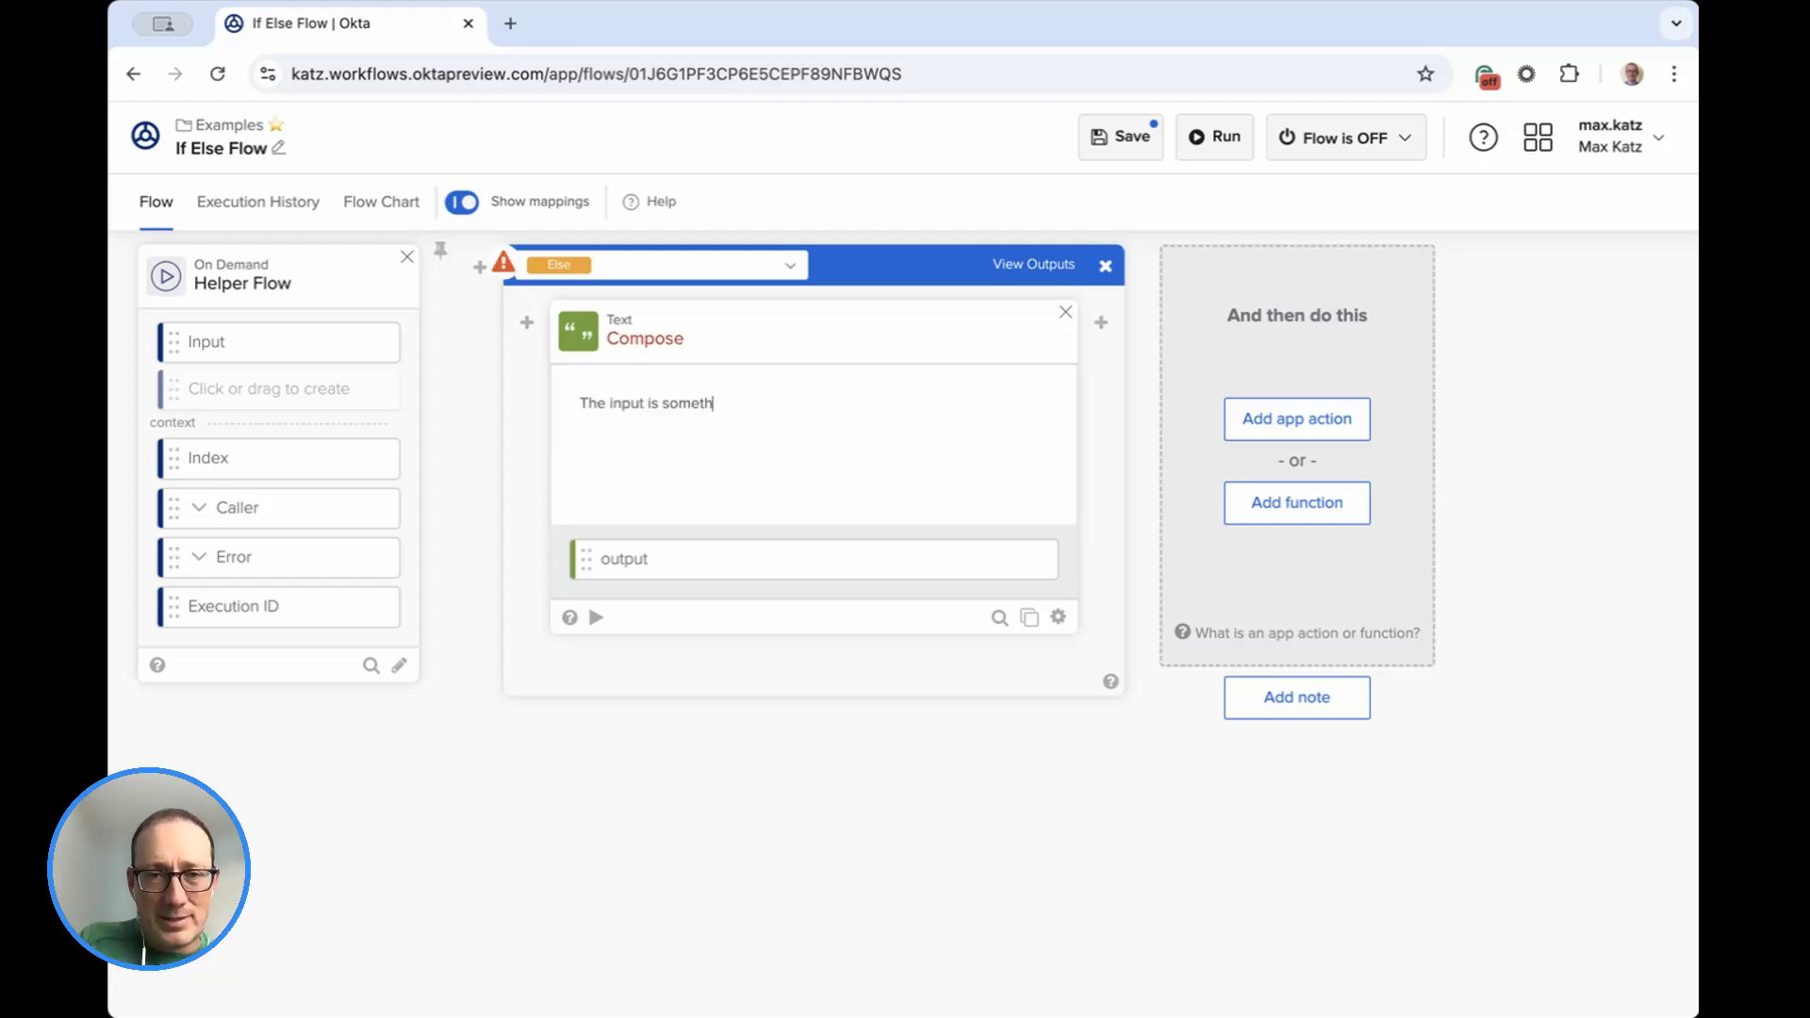
type("ing Isse.")
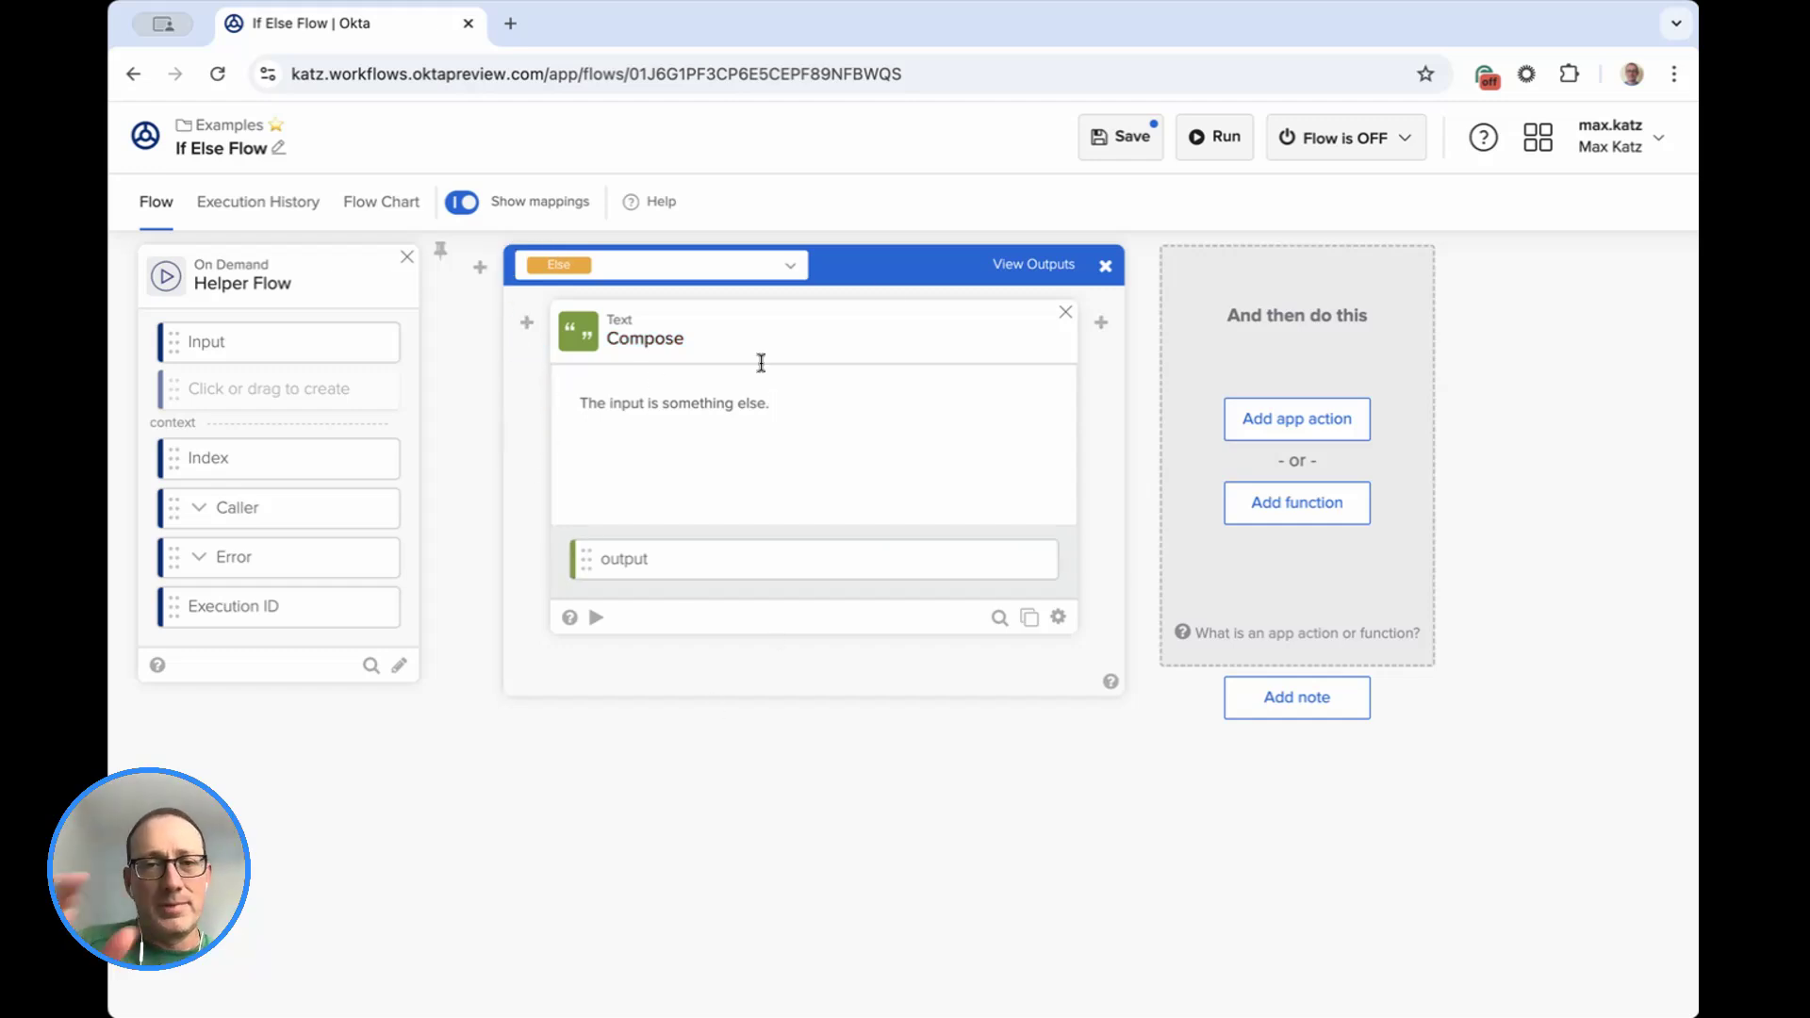
Show the outputs of the If/ElseIf card and create an output field named "Output".
mouse_move(1101, 323)
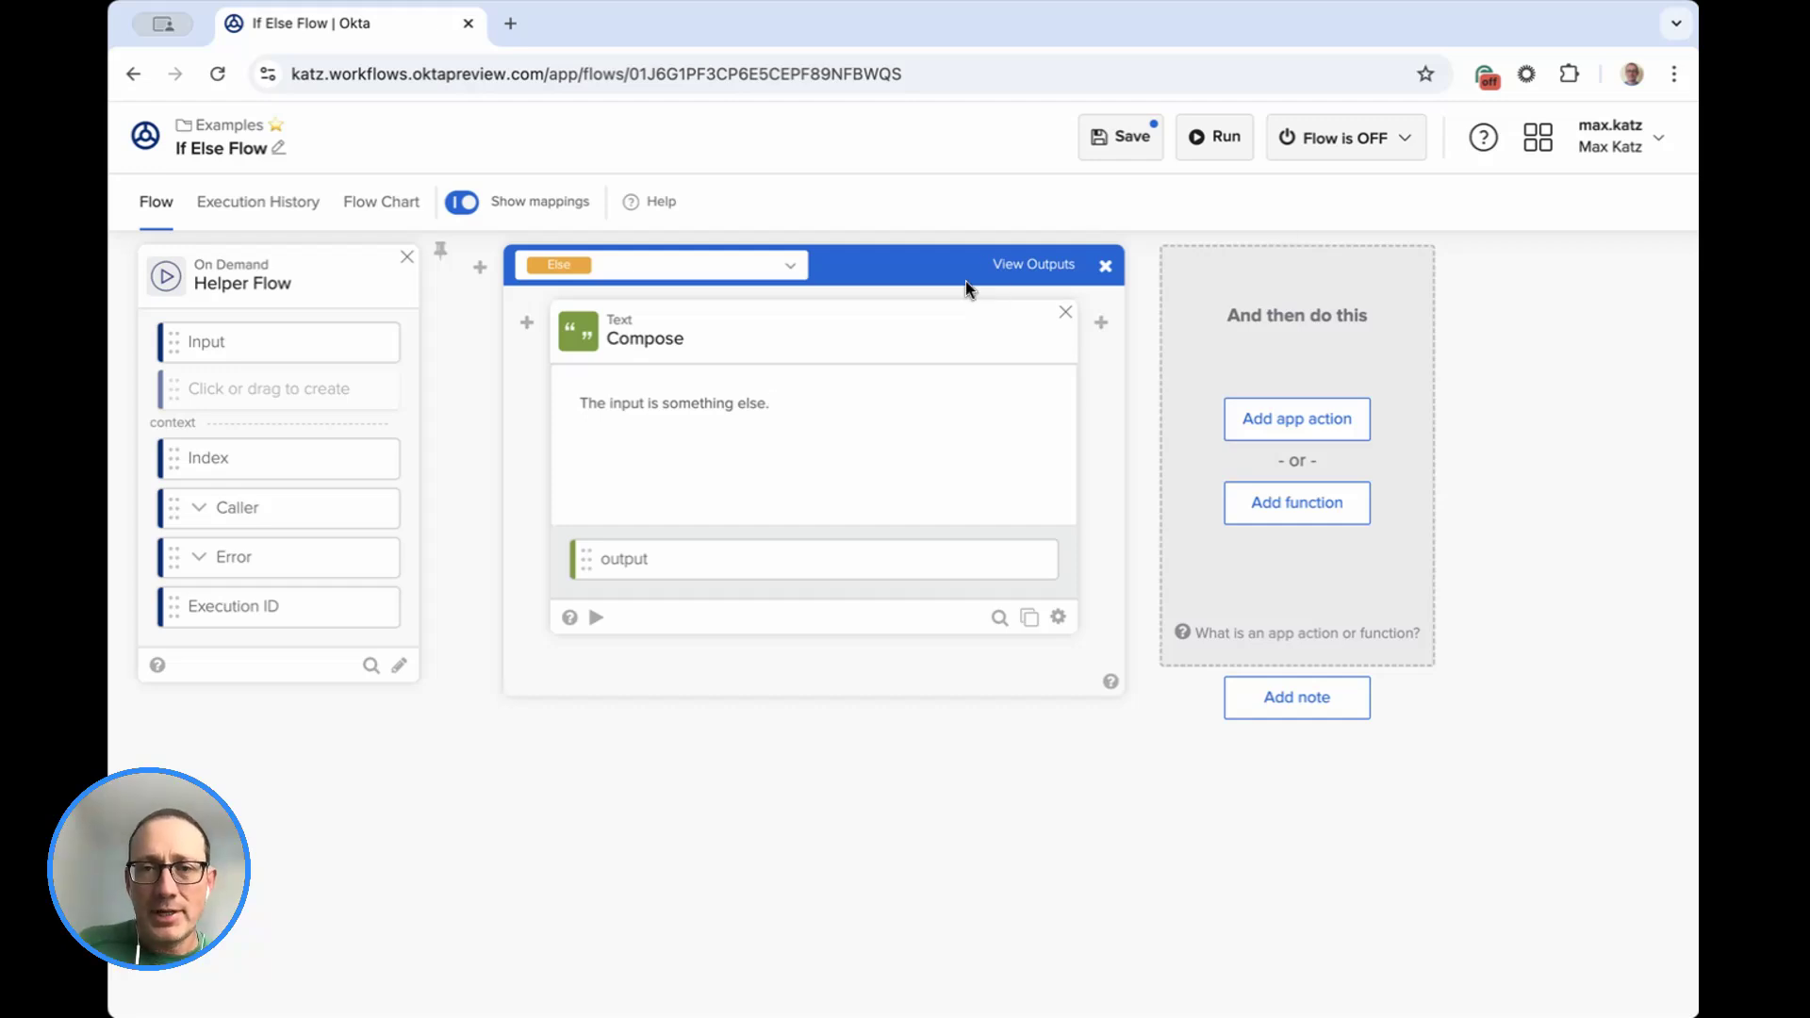
left_click(1040, 265)
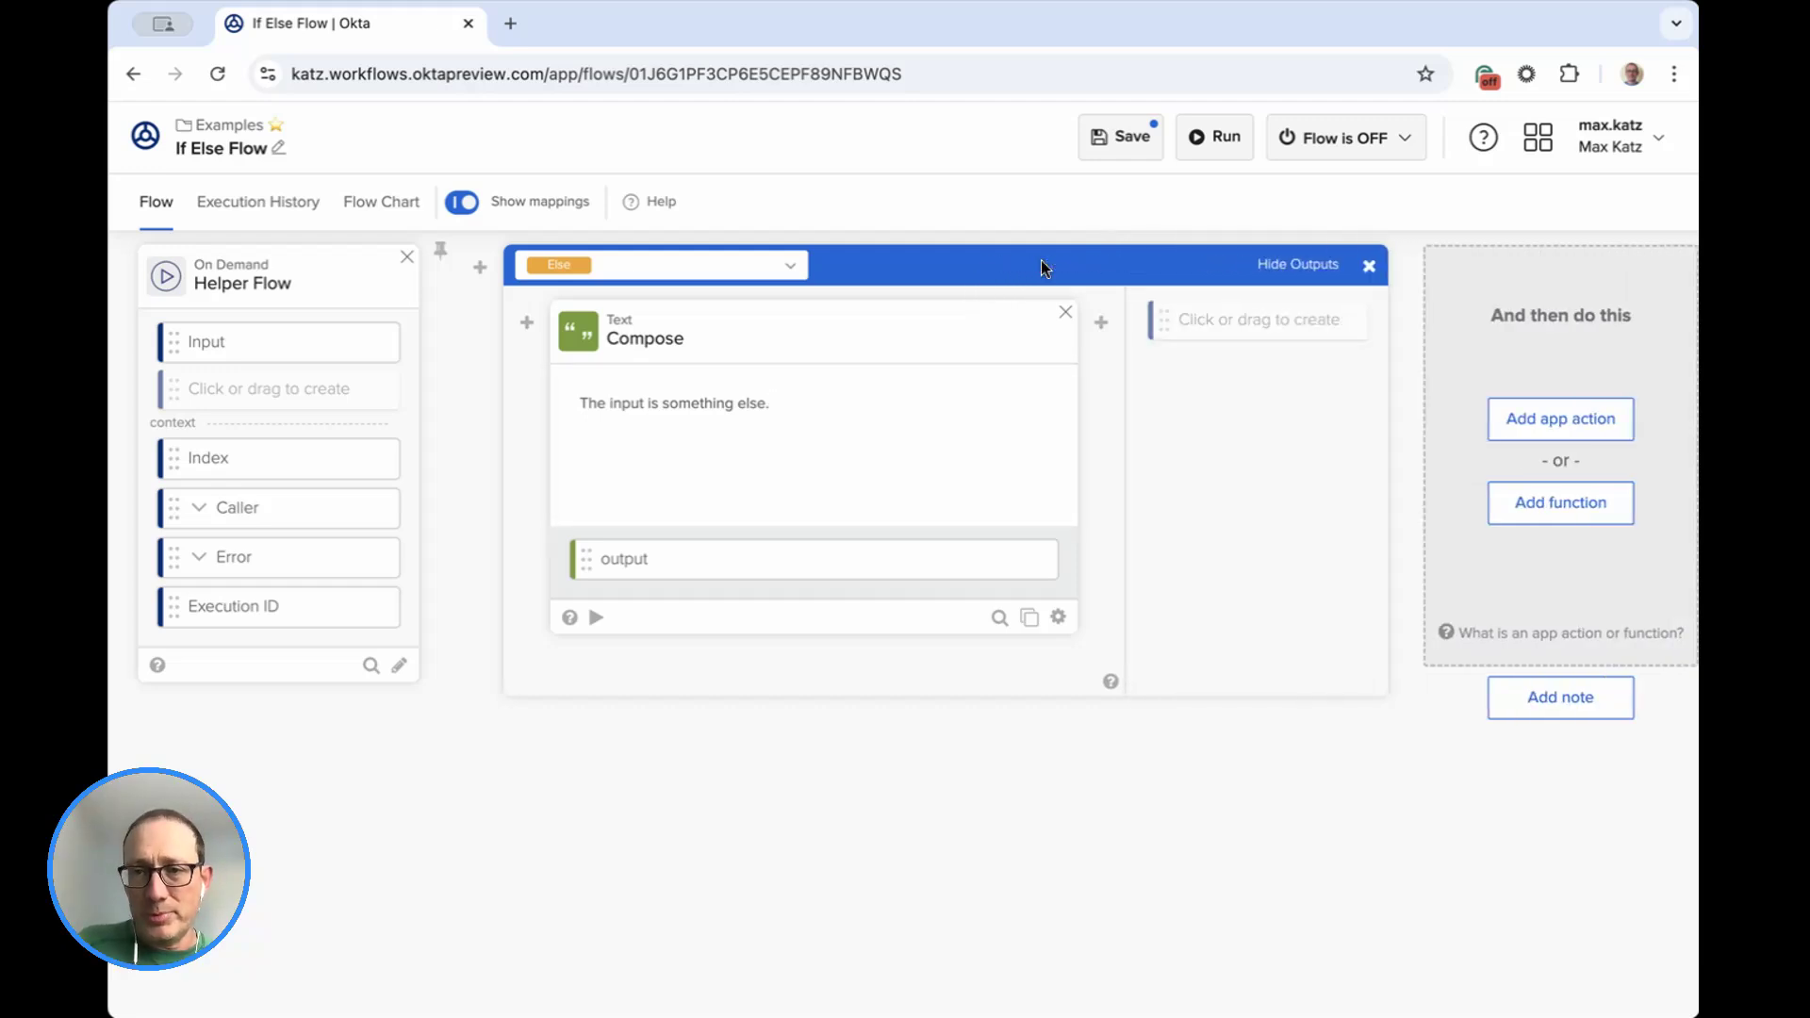
left_click(1233, 325)
type("Output")
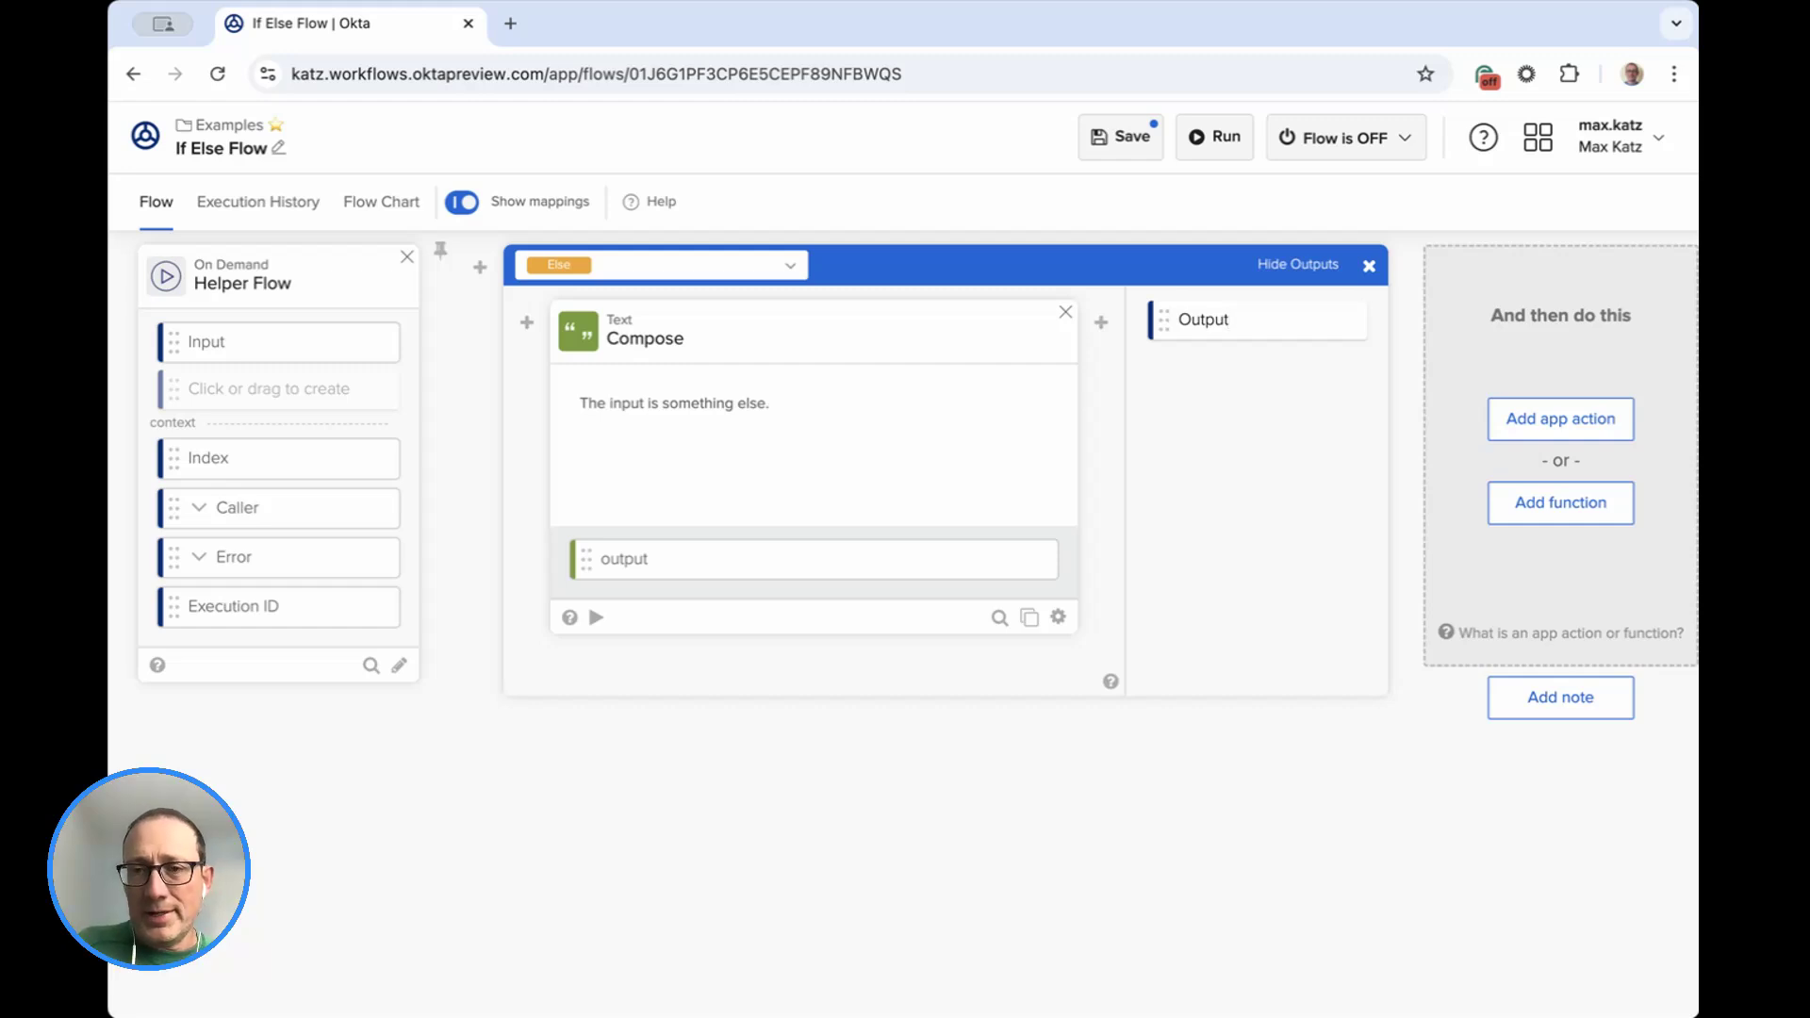
key("Return")
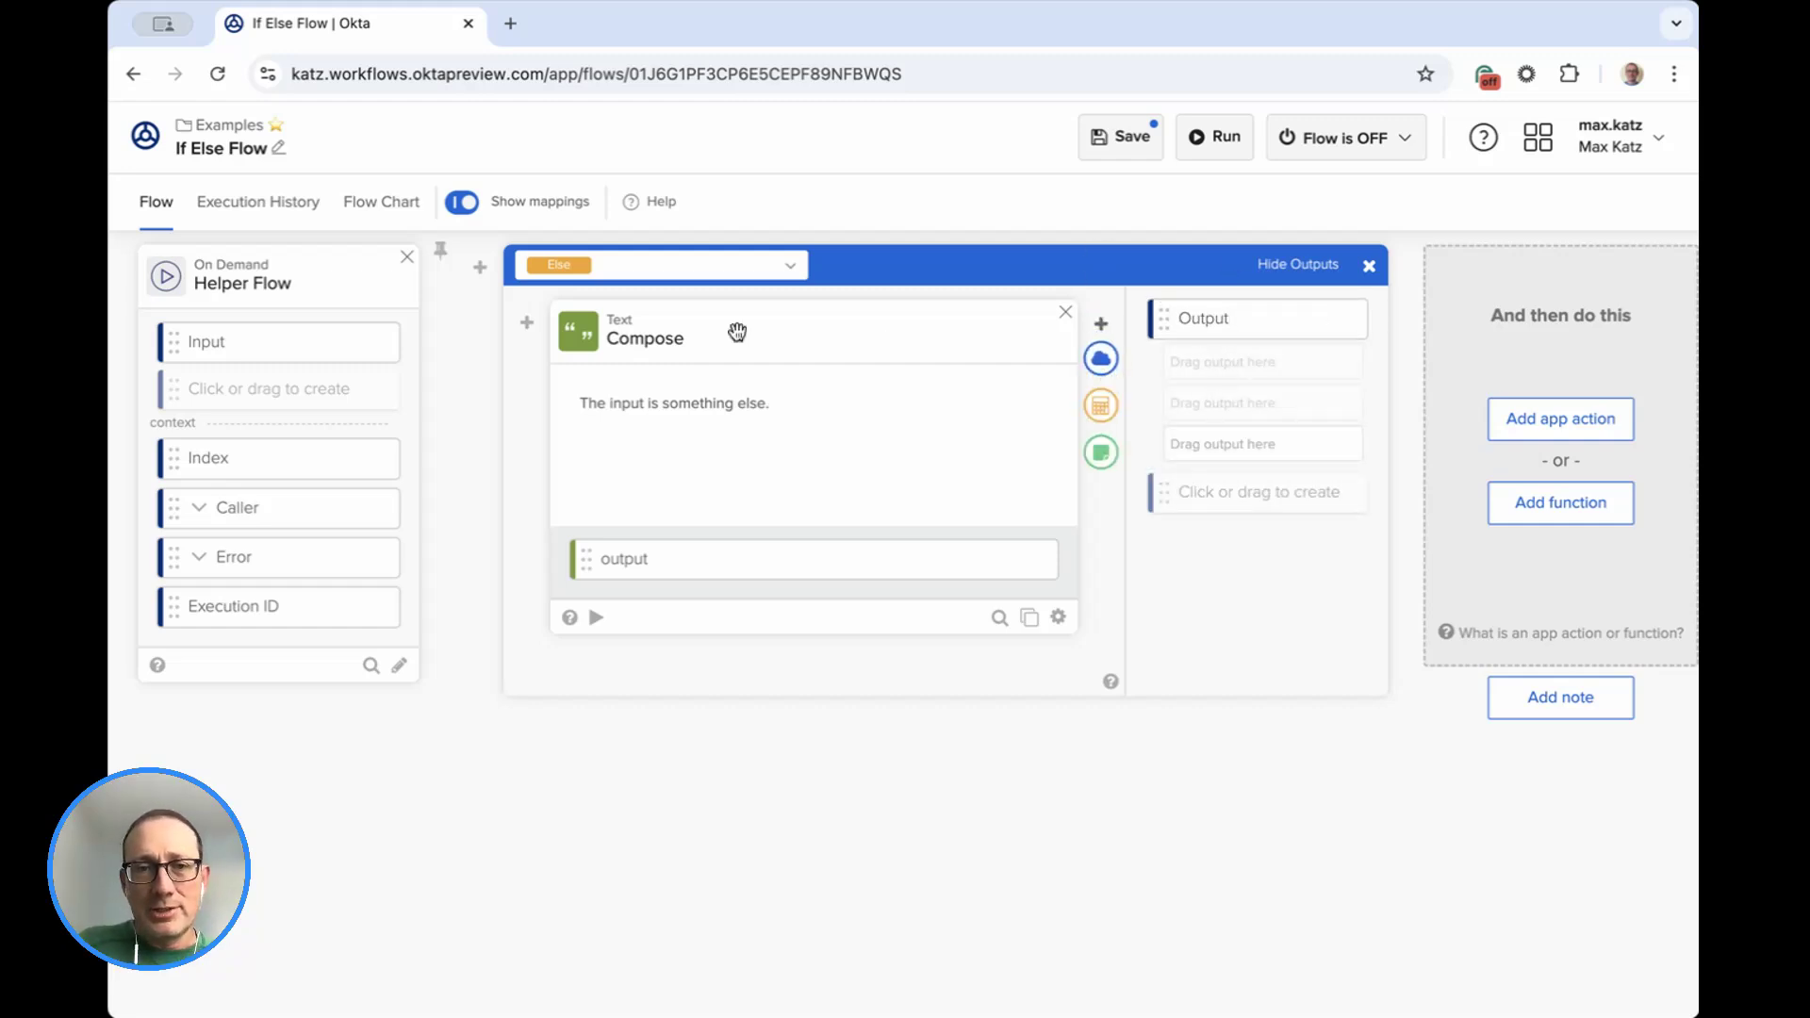
Open the If branch and map its Compose output to the first slot under the Output field.
left_click(714, 272)
left_click(676, 488)
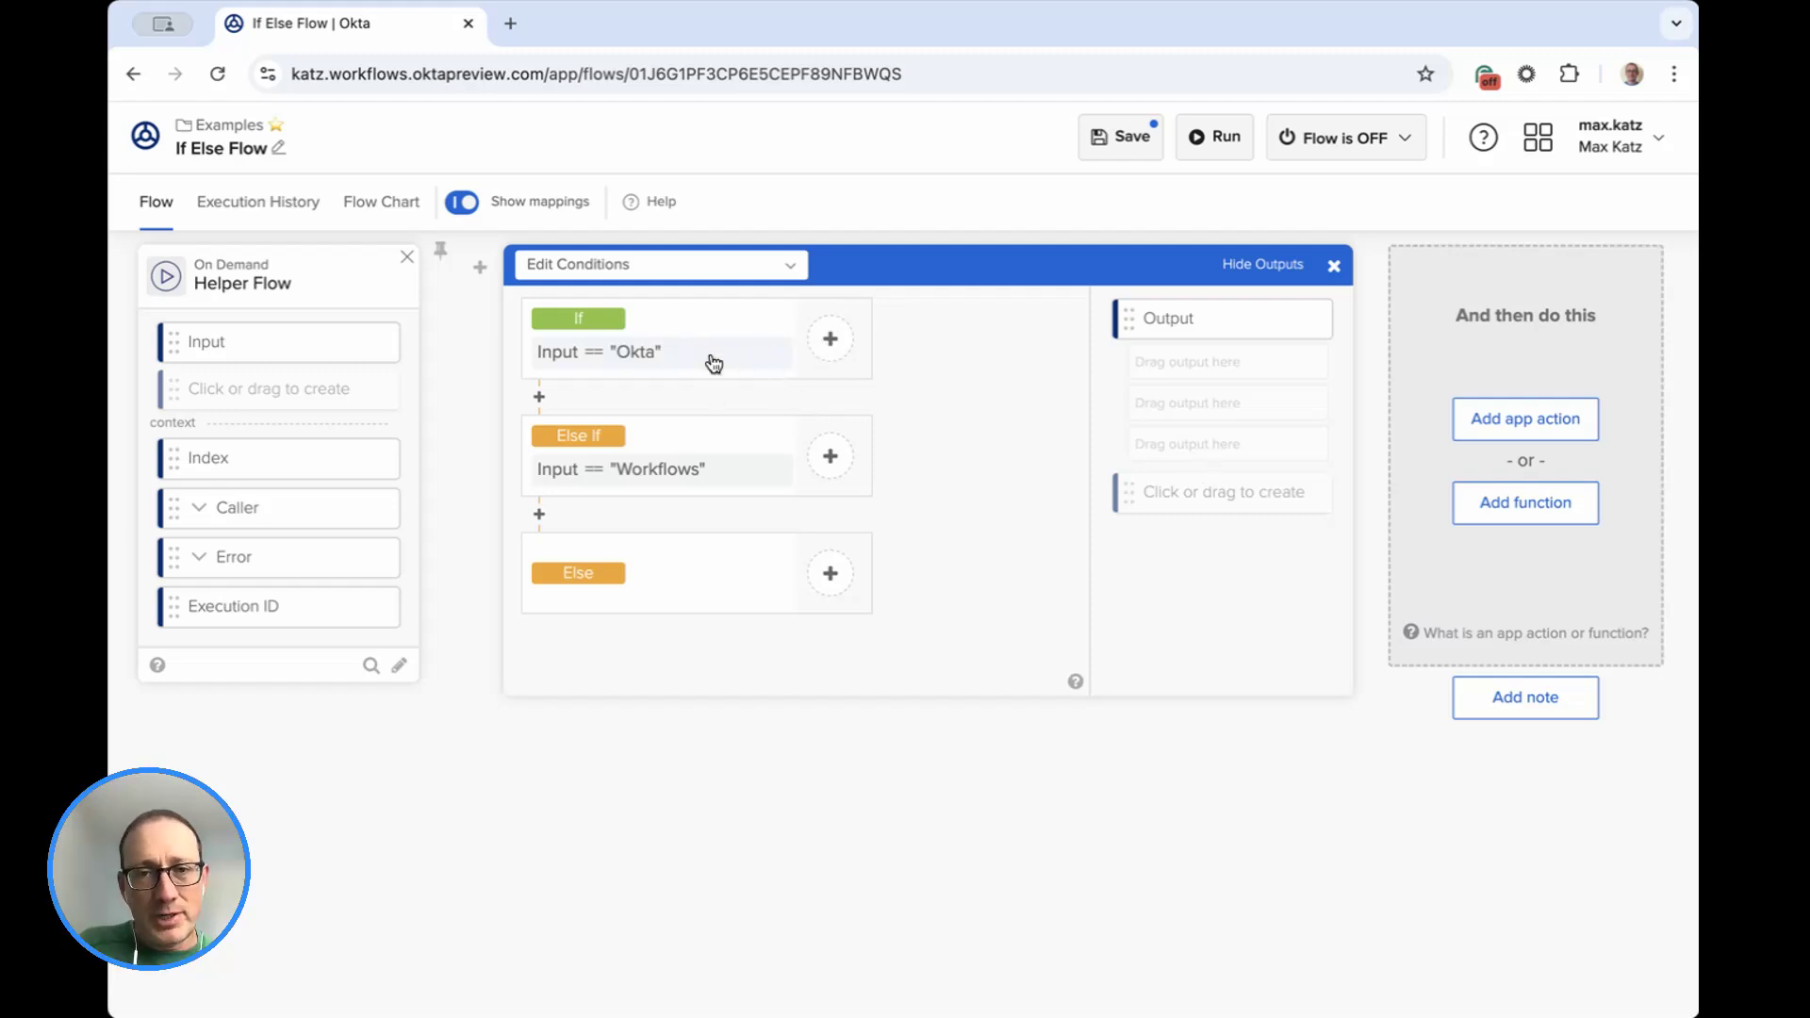
left_click(832, 344)
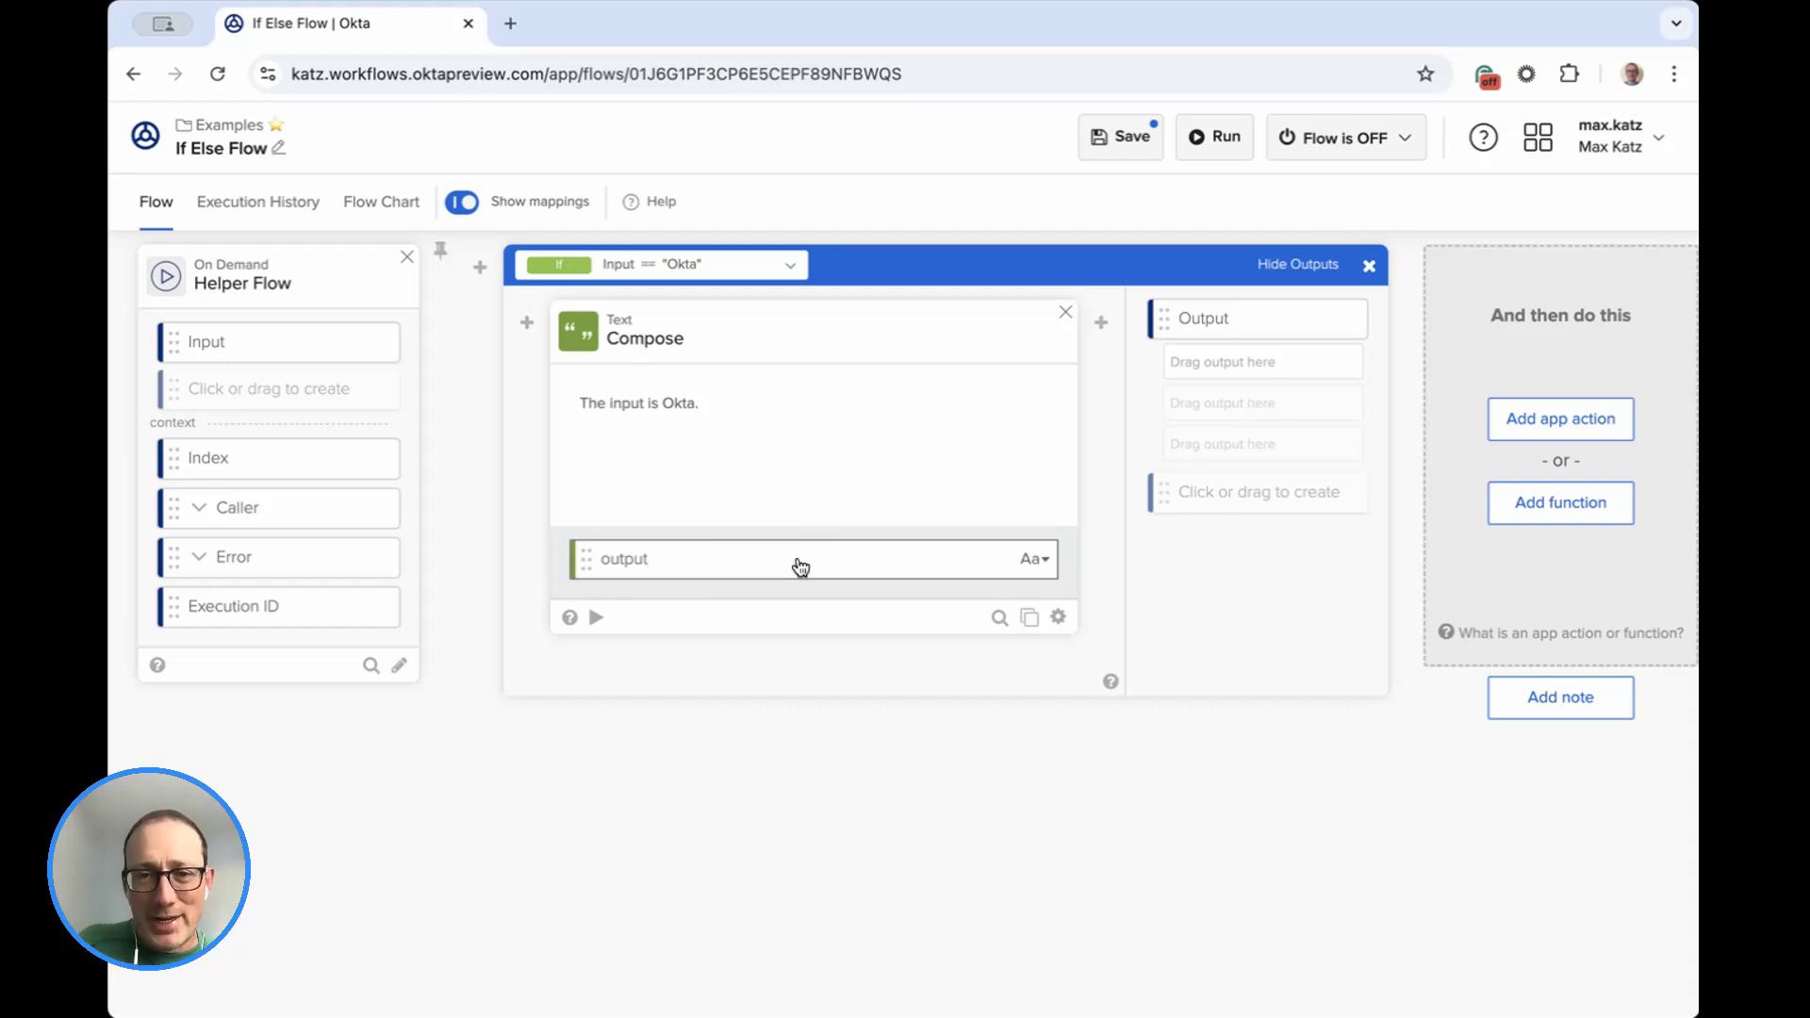
left_click_drag(1179, 374, 1189, 378)
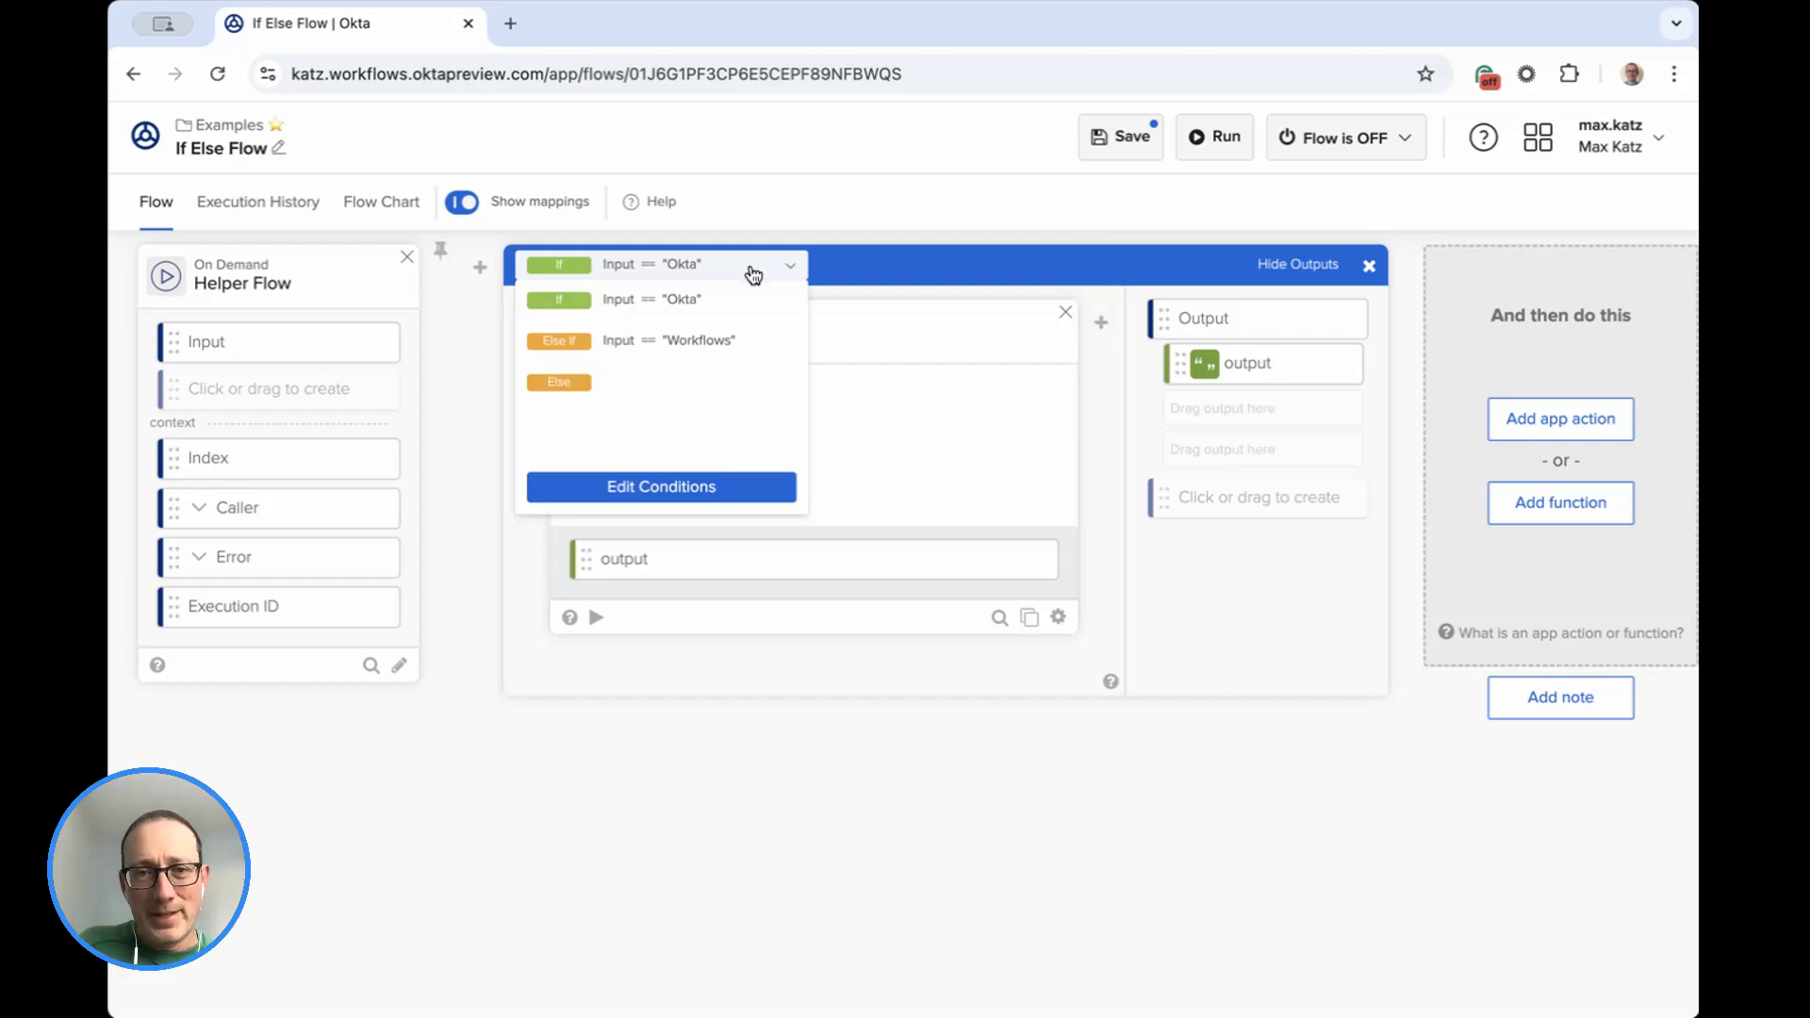
Map the Compose outputs of the Else If and Else branches to the second and third slots under the Output field.
left_click(744, 341)
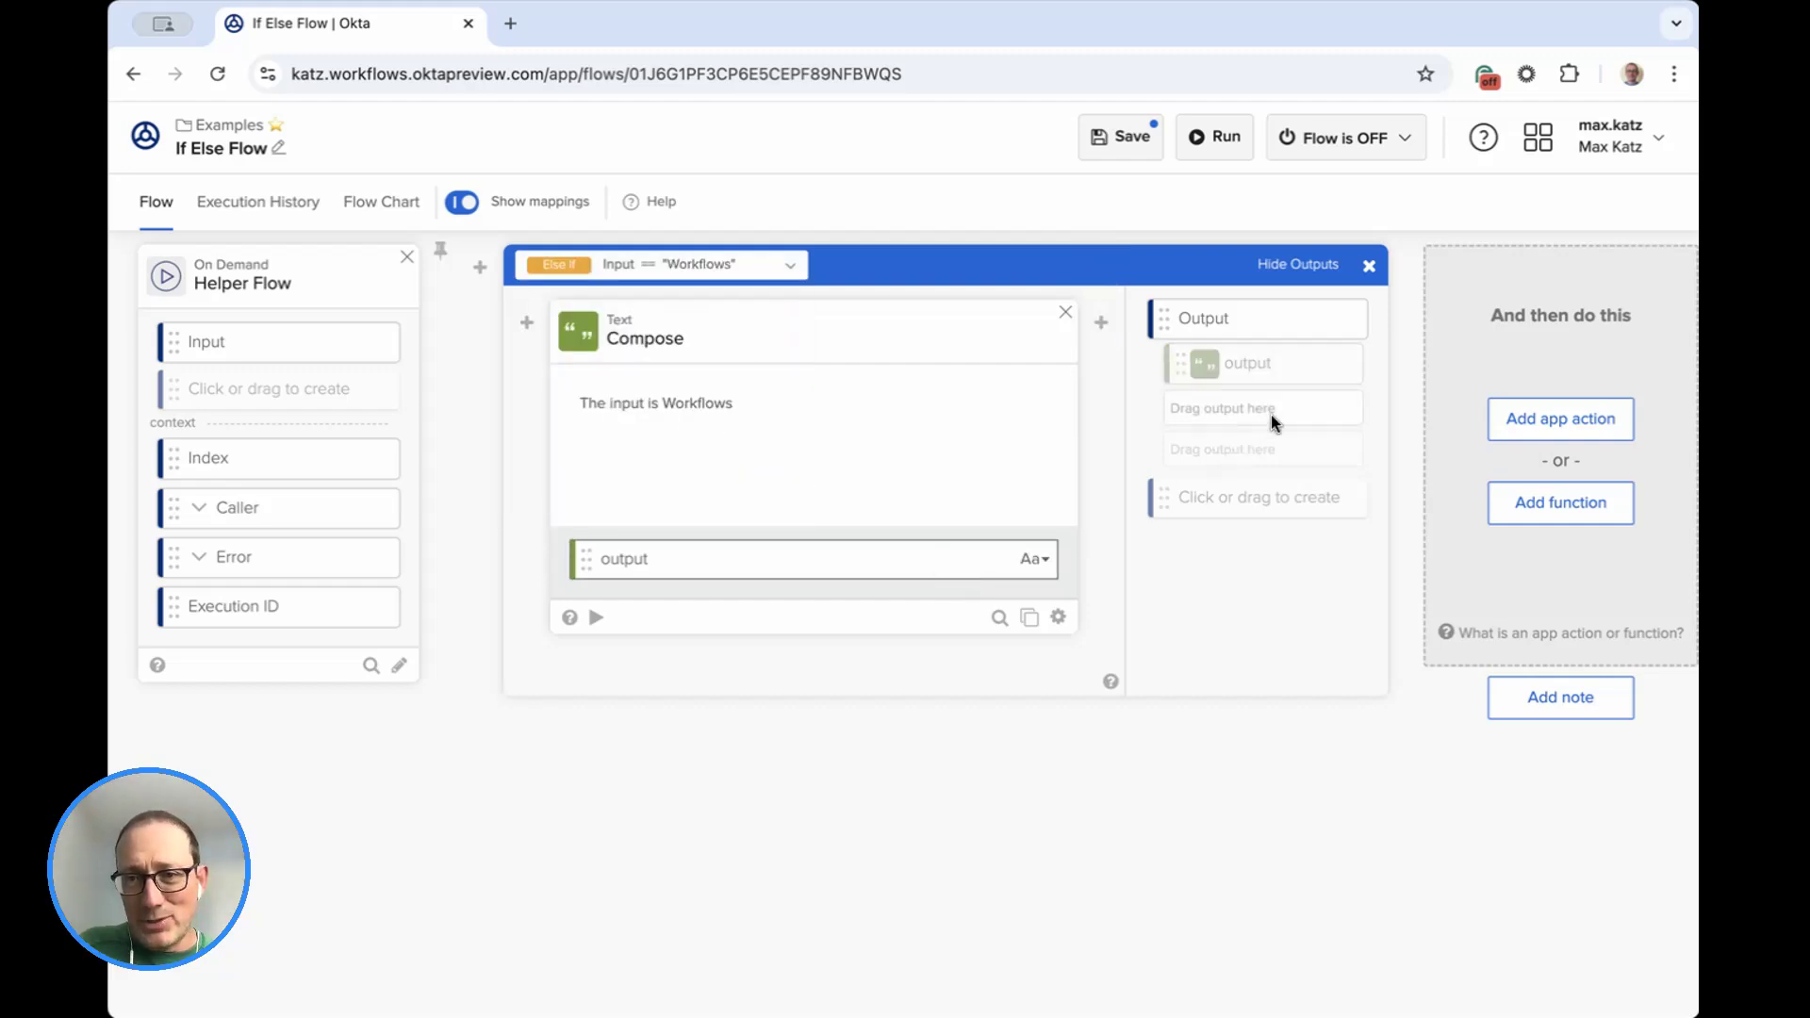
left_click_drag(1271, 423, 1275, 424)
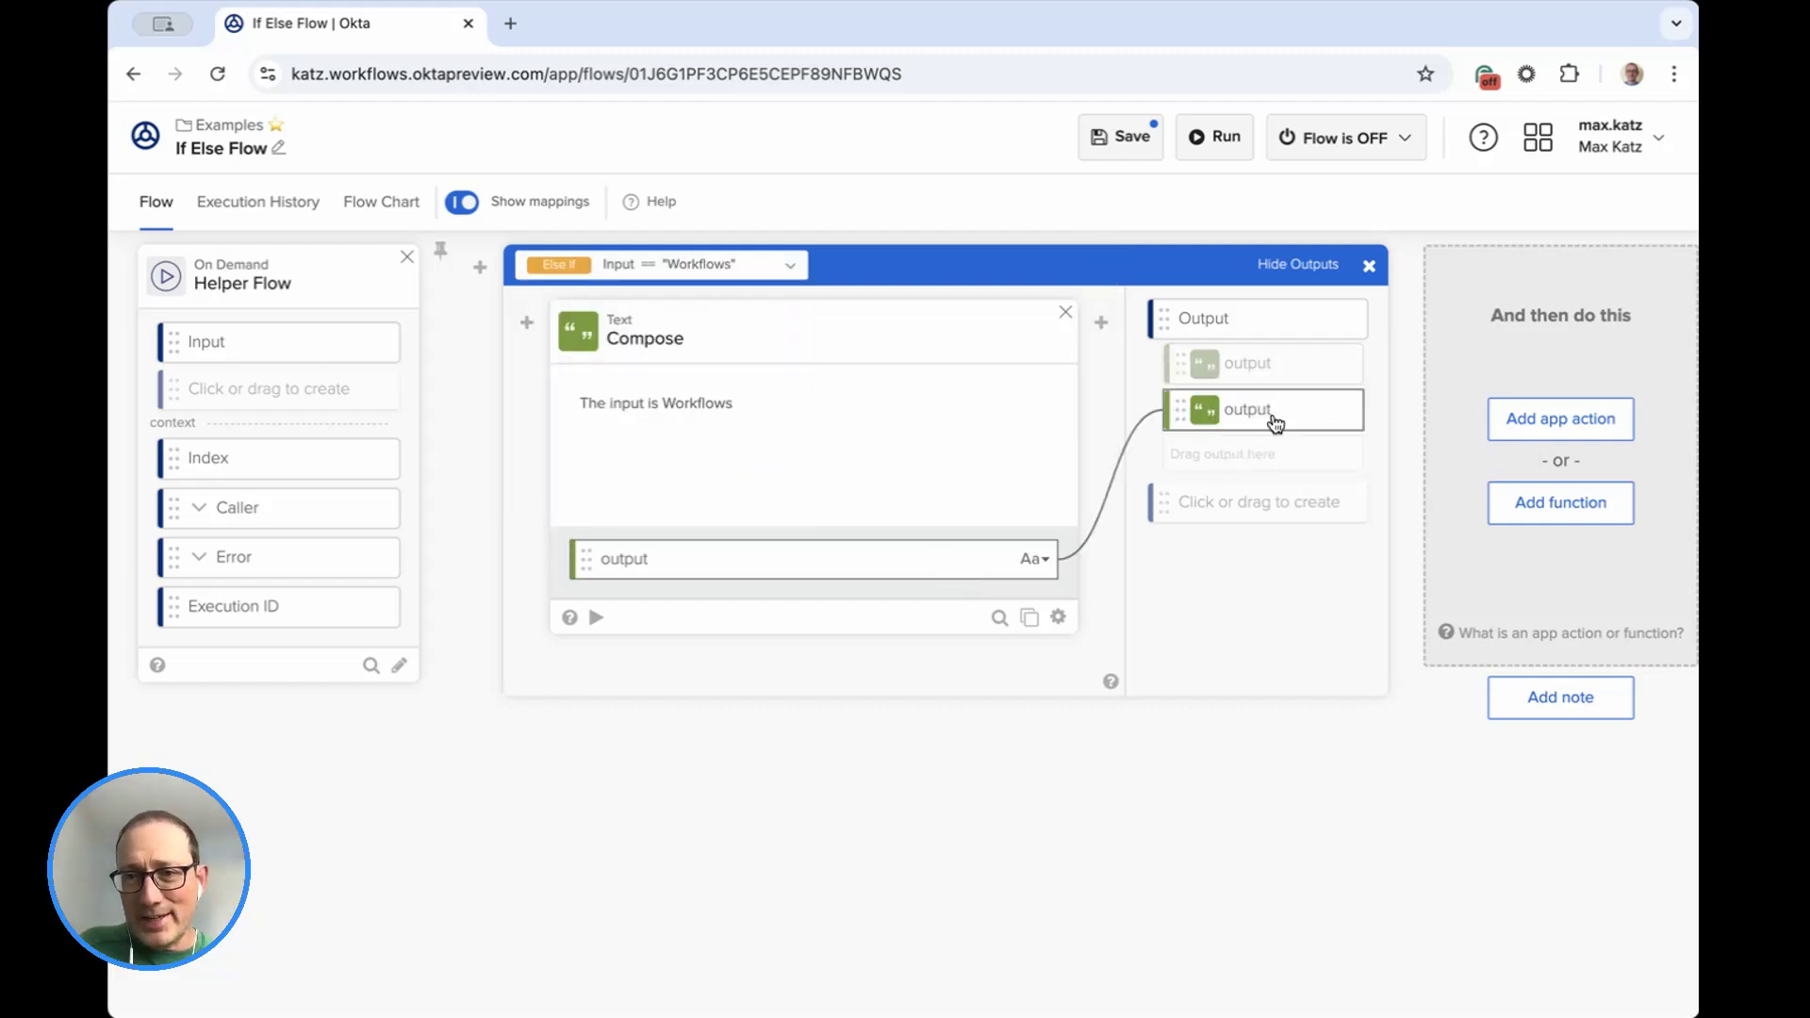
left_click(727, 267)
left_click(720, 386)
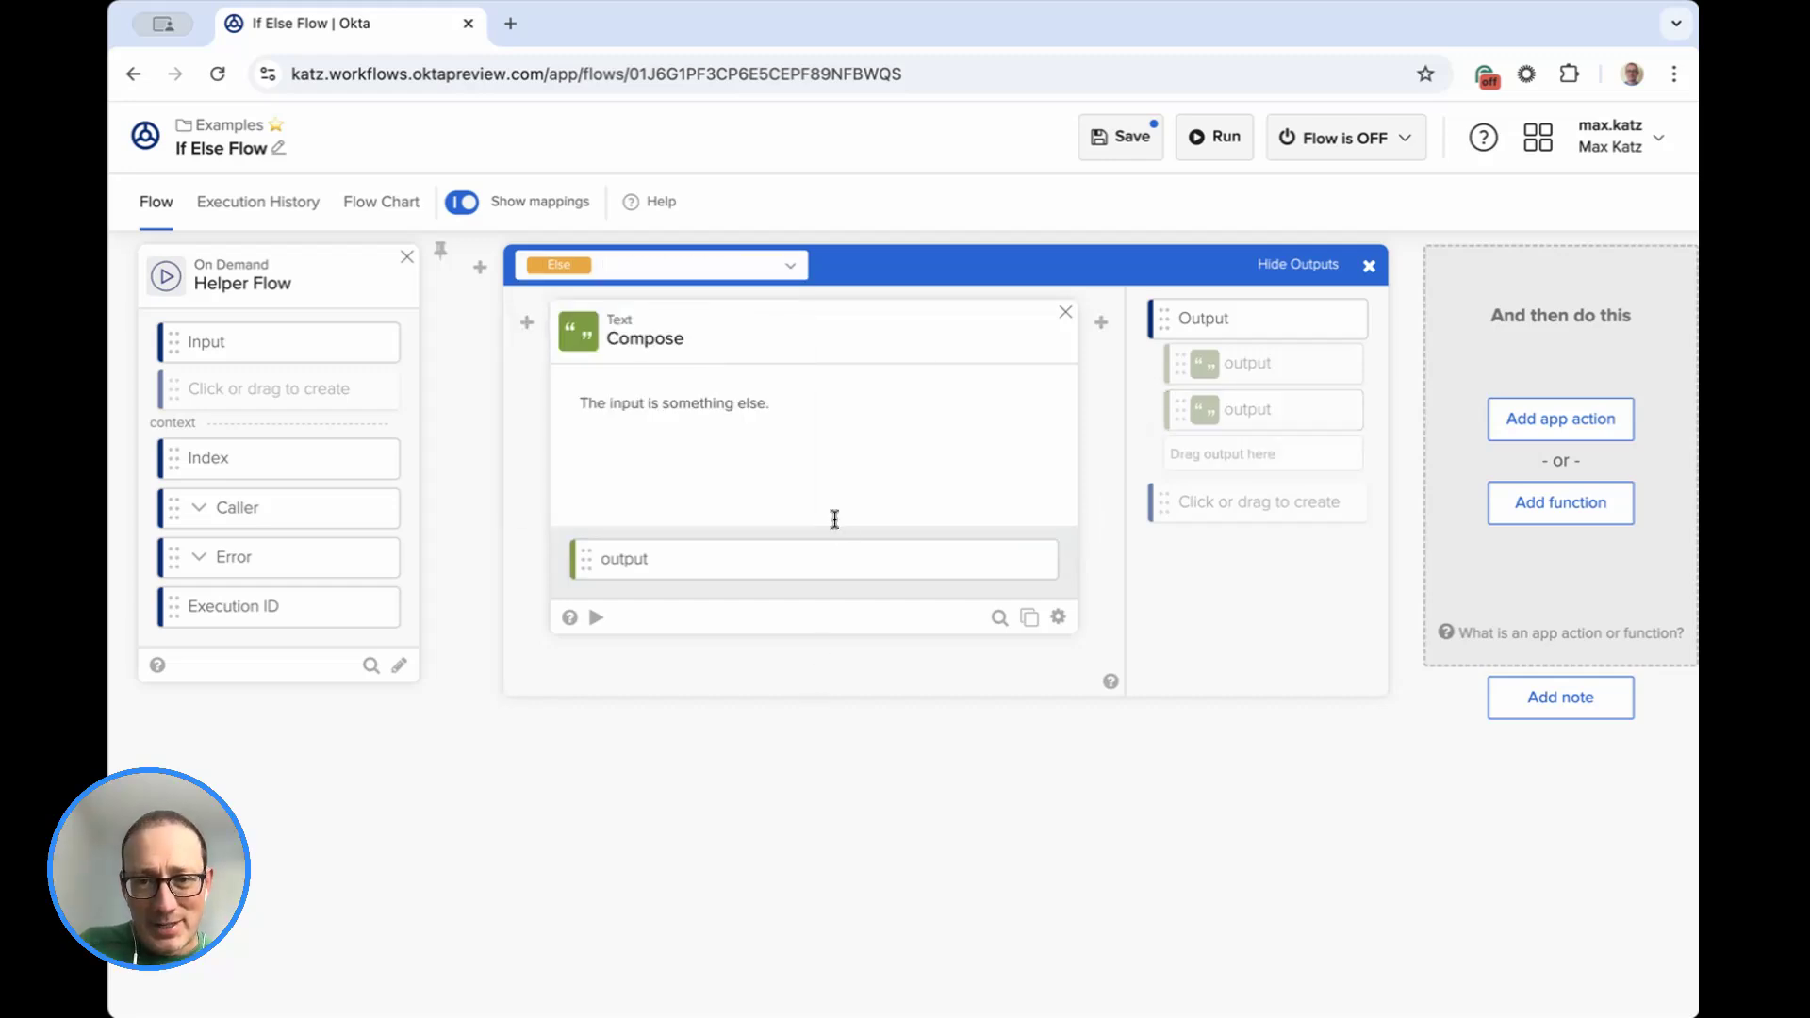
left_click_drag(1176, 472, 1193, 474)
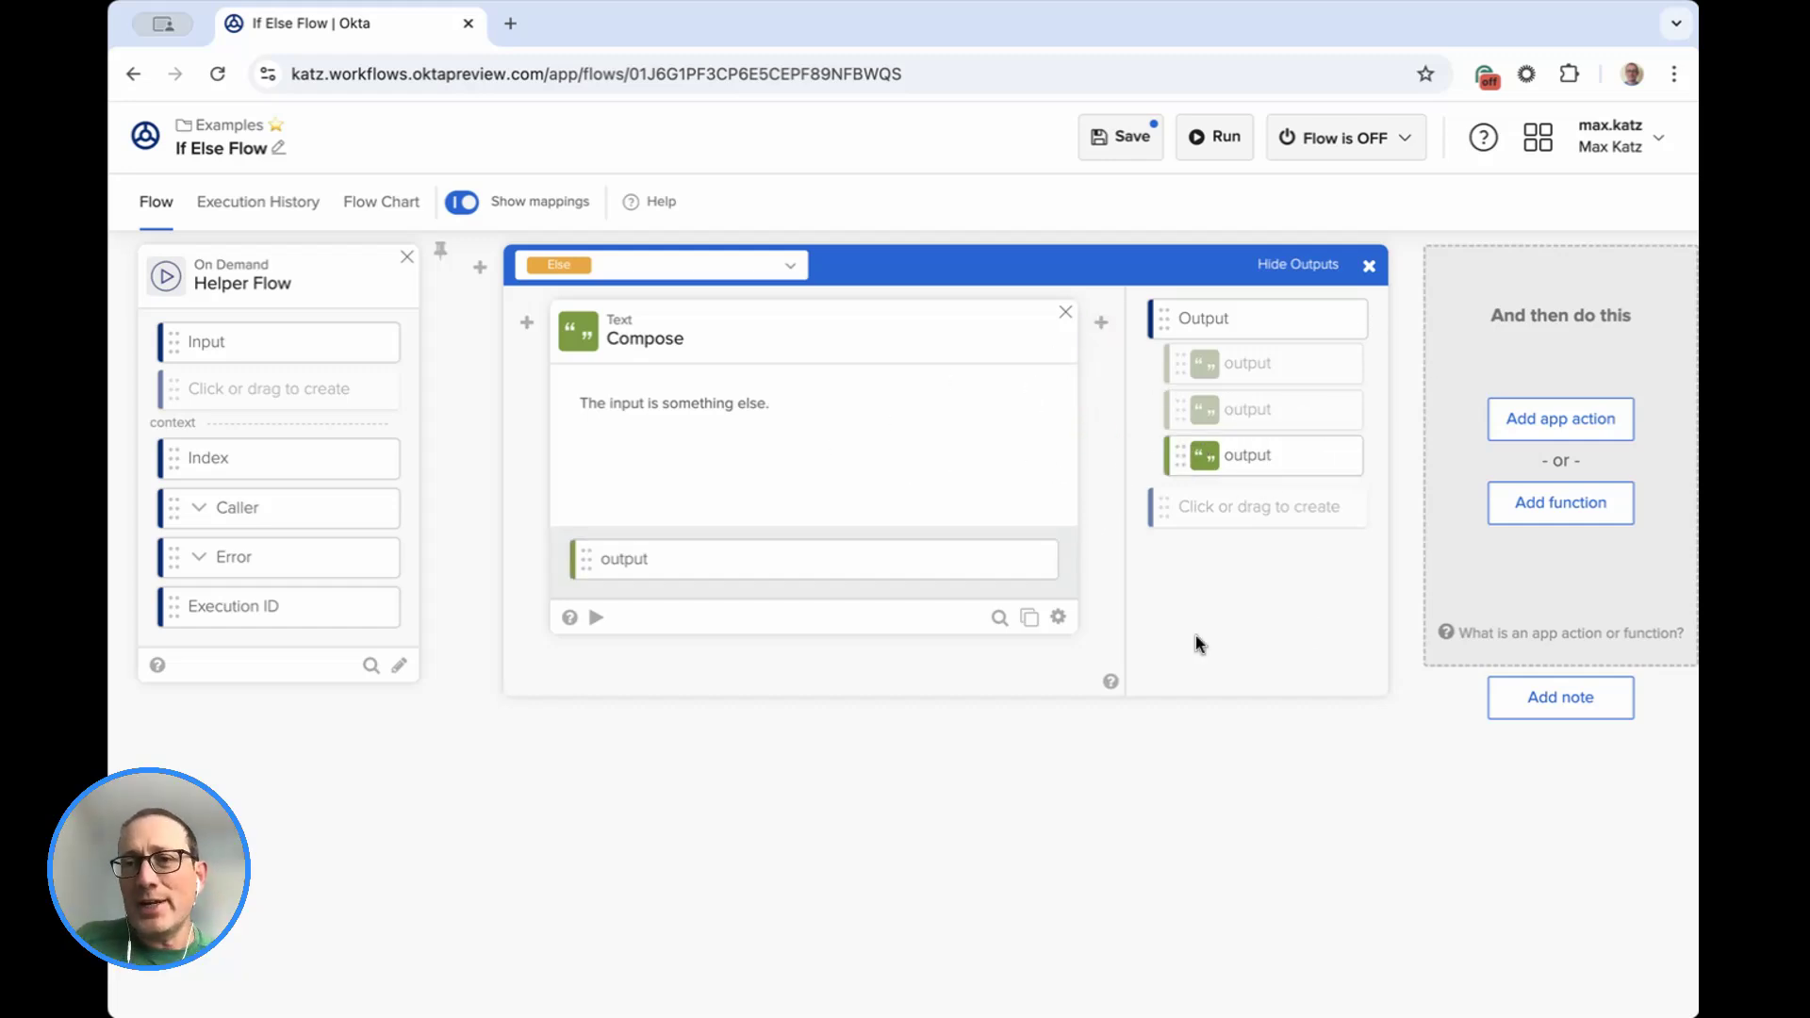
Add a Compose function after the If/ElseIf card and insert the card's Output field as its text.
scroll(1348, 472, "right", 3)
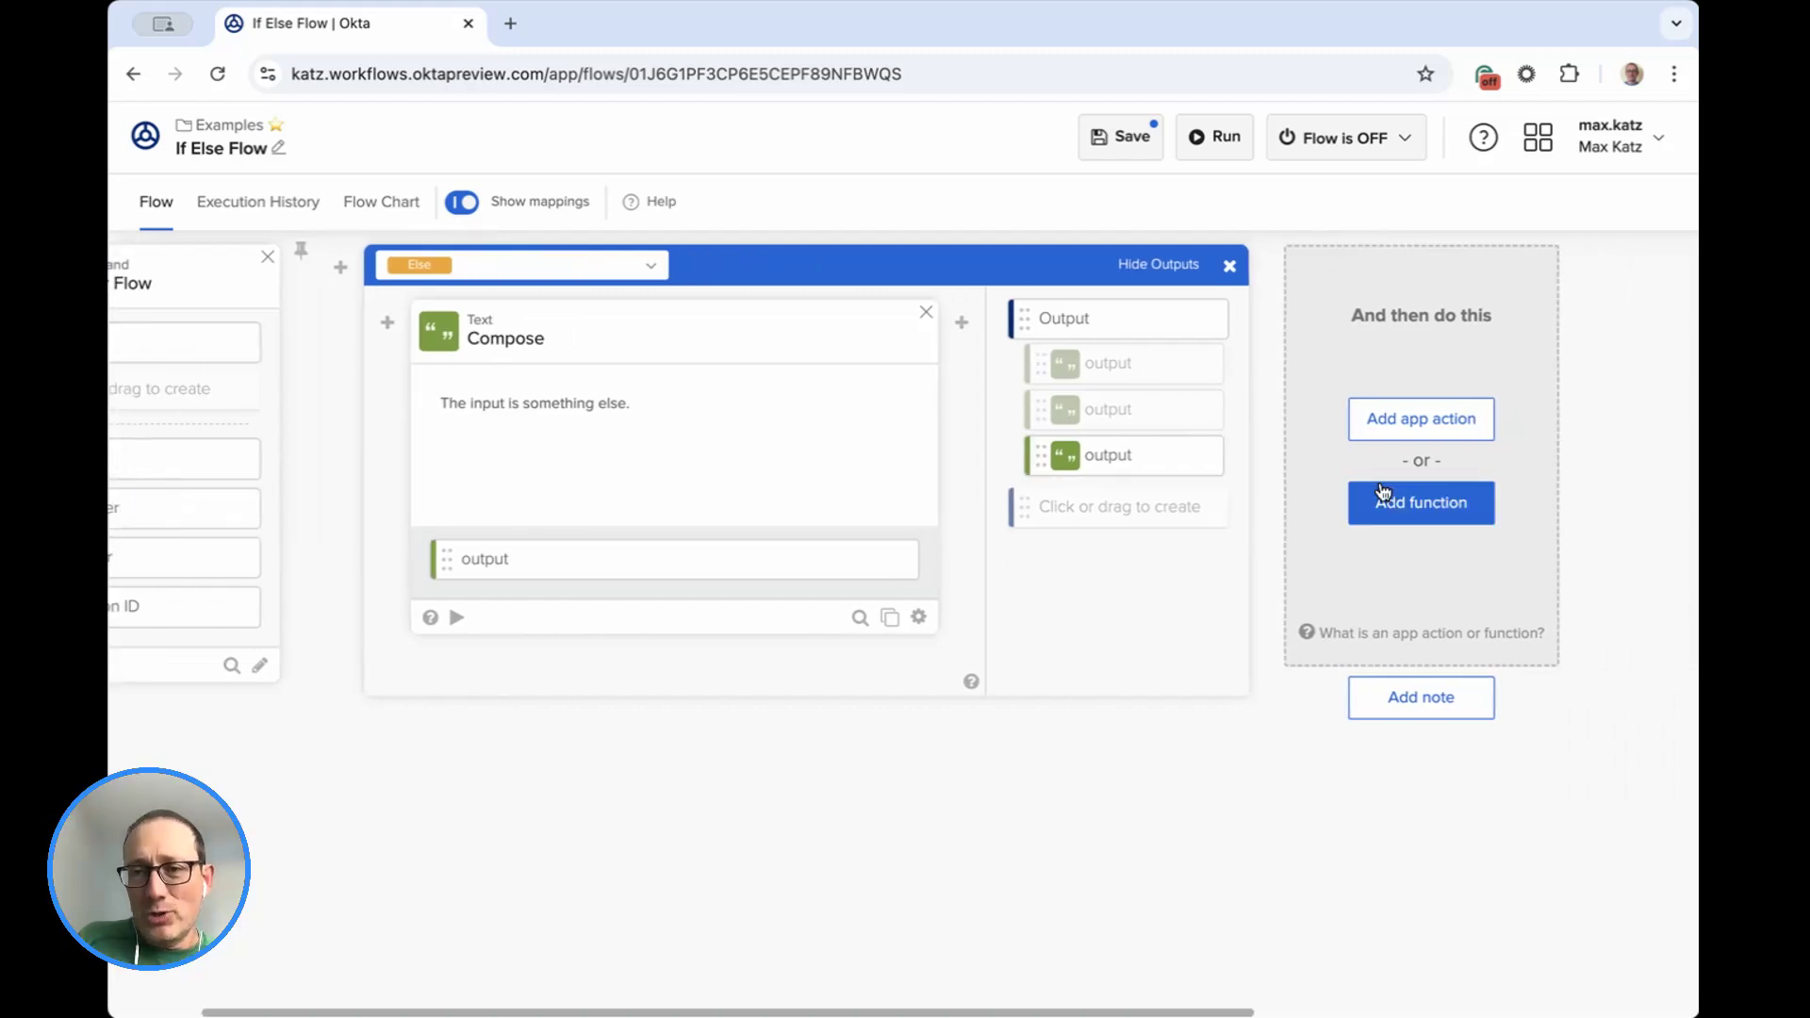
left_click(1382, 492)
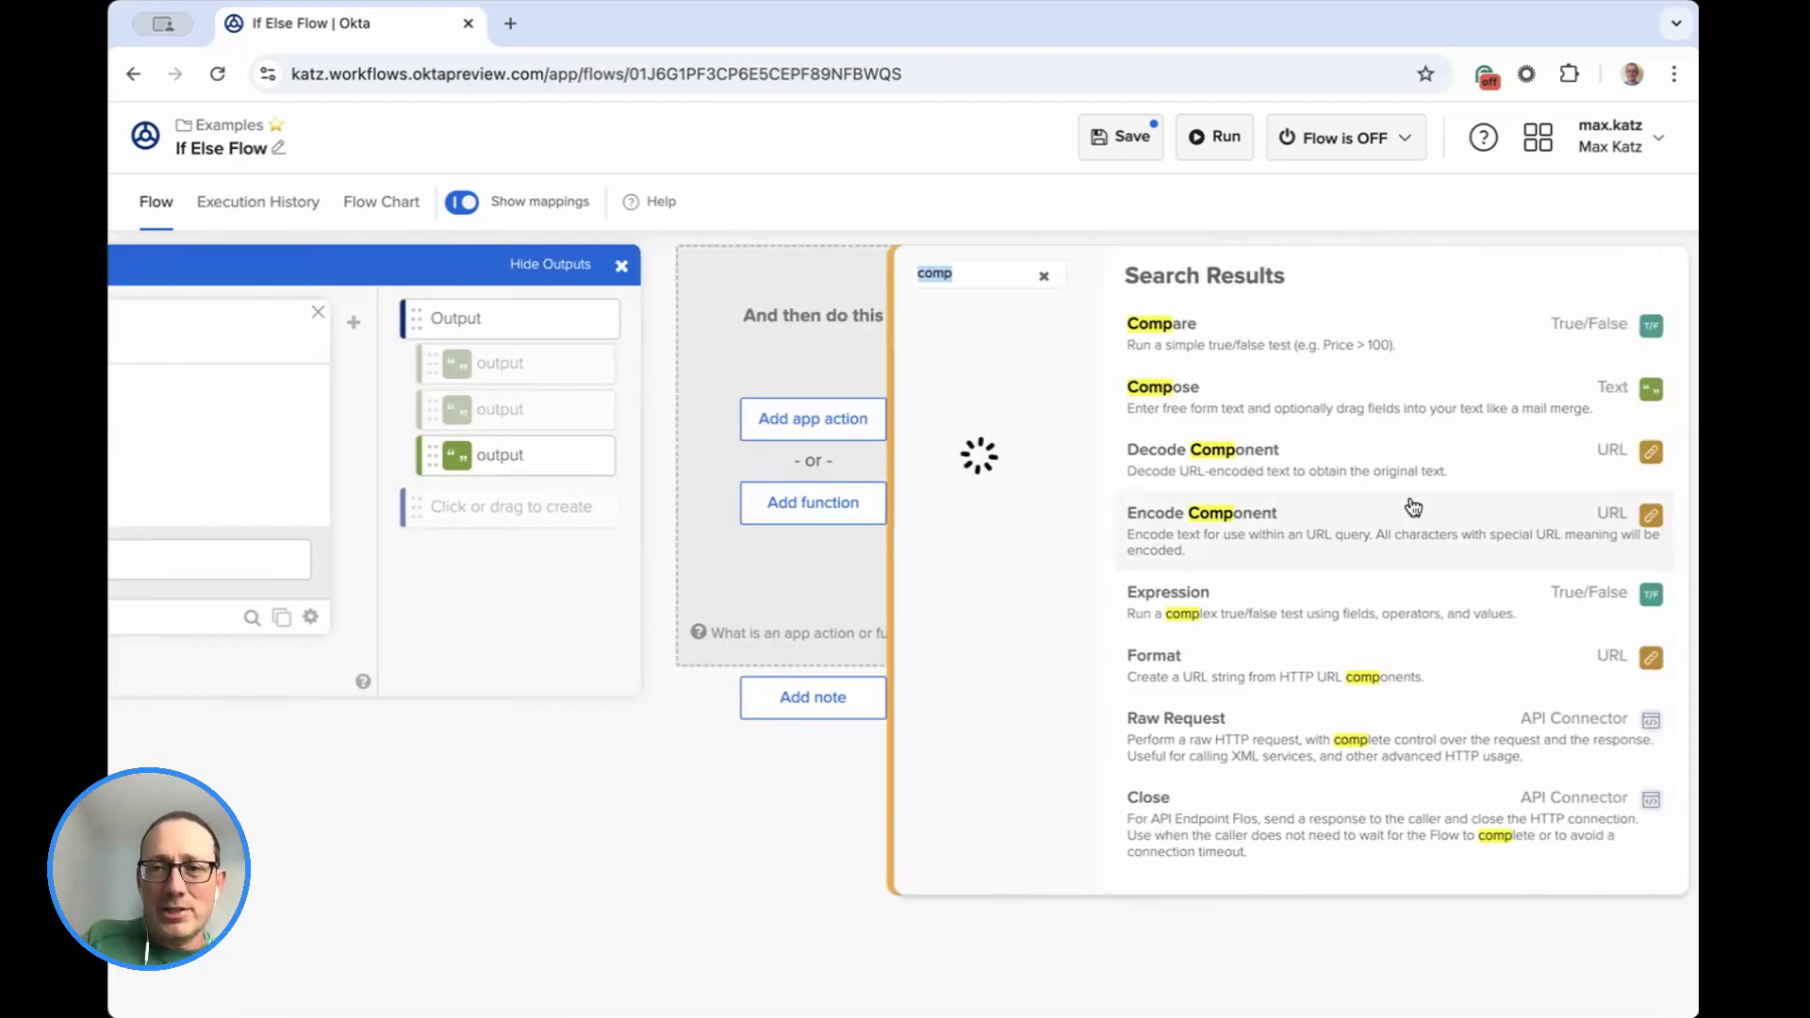
left_click(1197, 381)
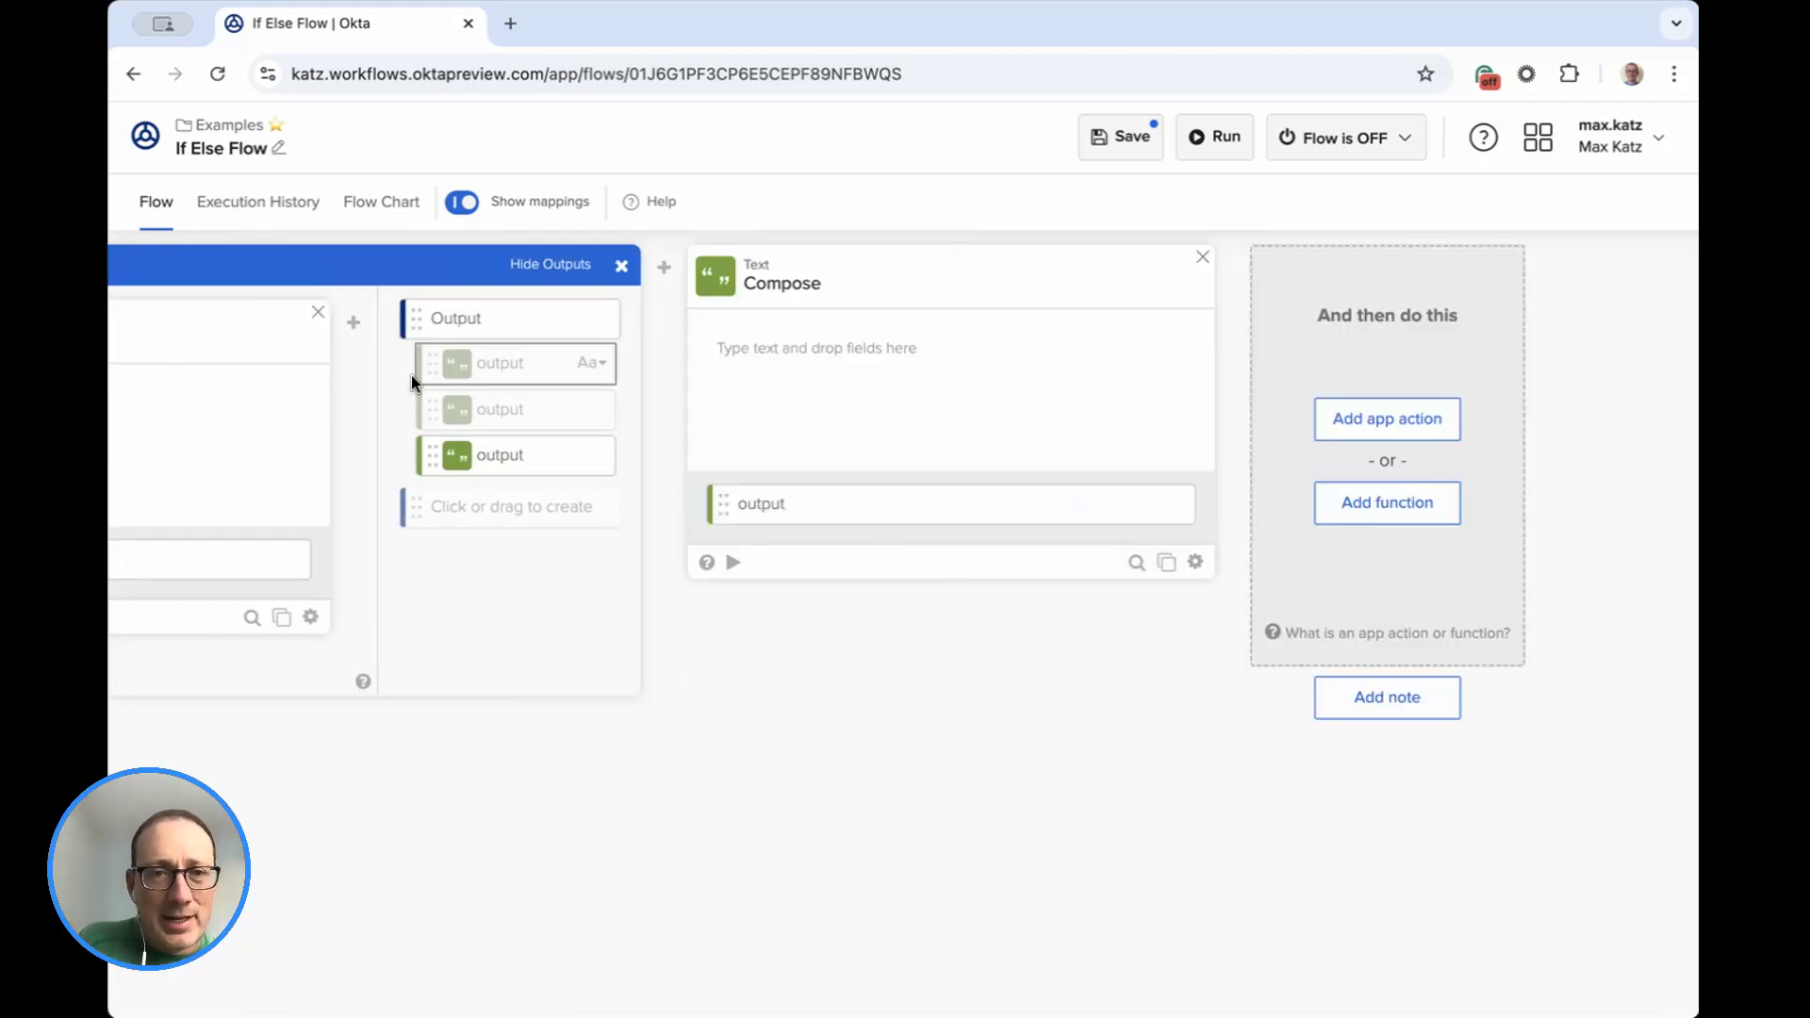
left_click_drag(830, 347, 848, 350)
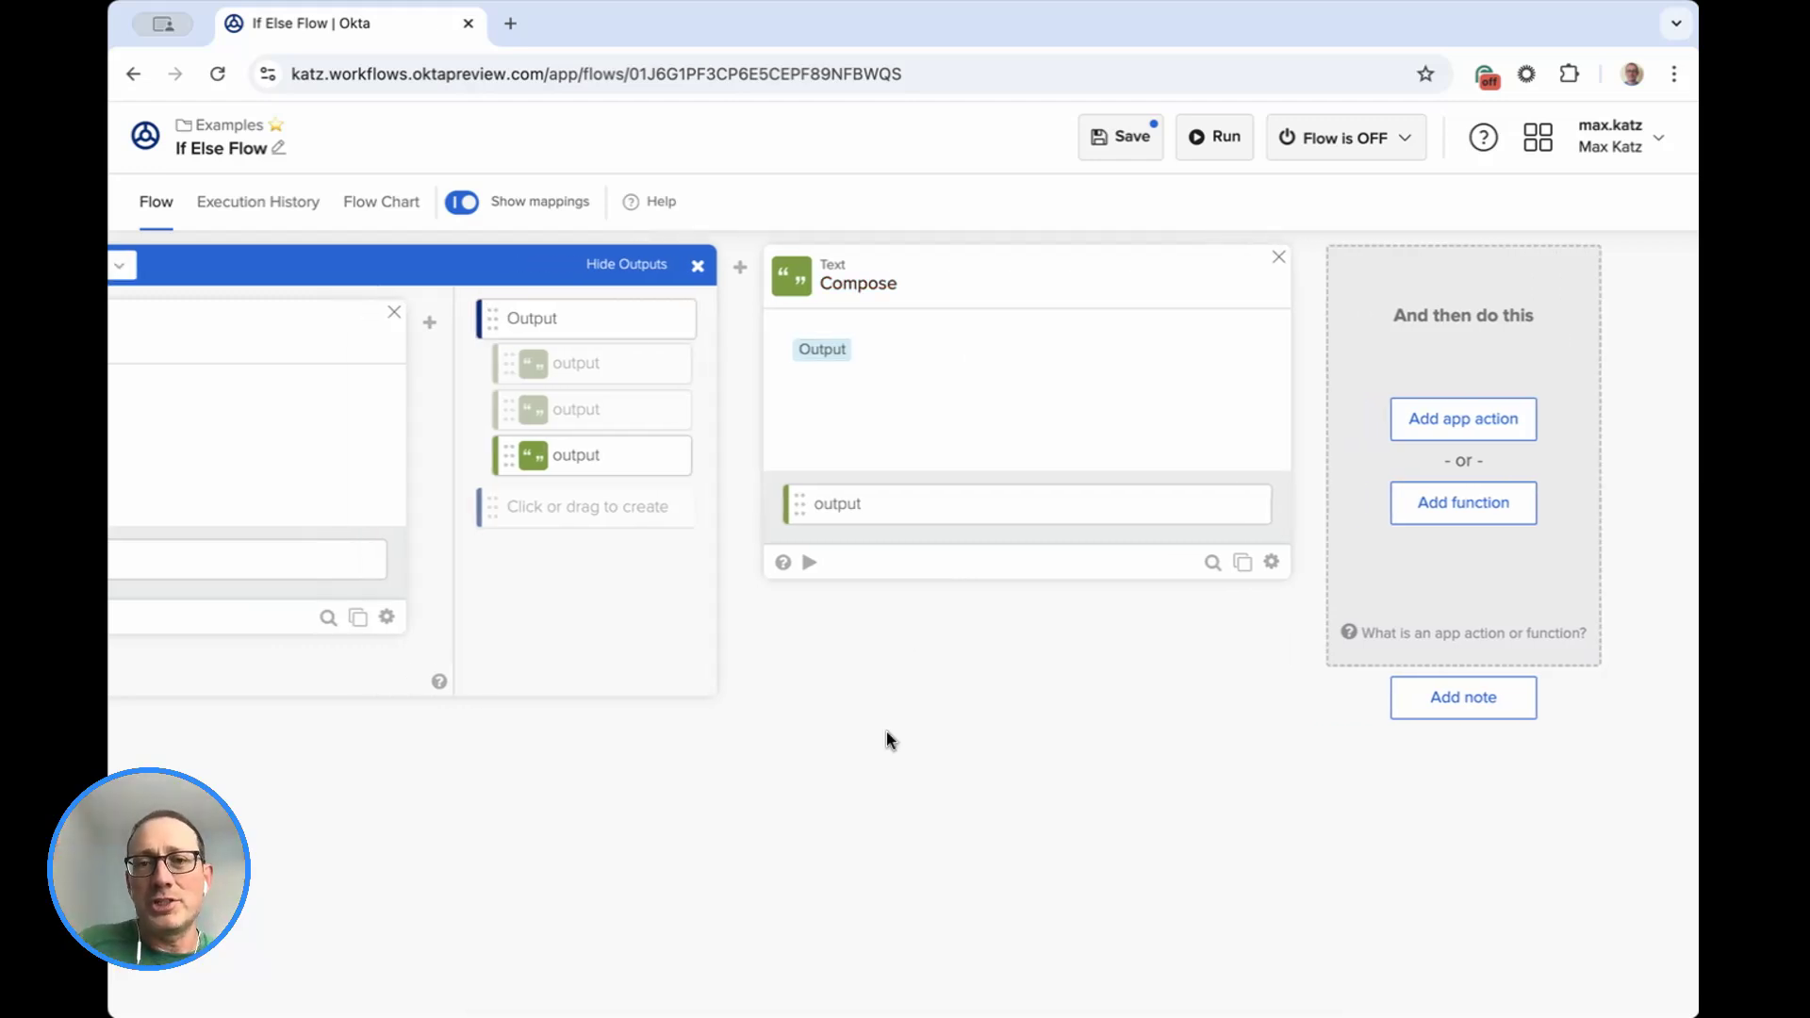
Review the branching conditions, the If condition's settings, and the If and Else If branches with their output mappings.
scroll(954, 748, "left", 5)
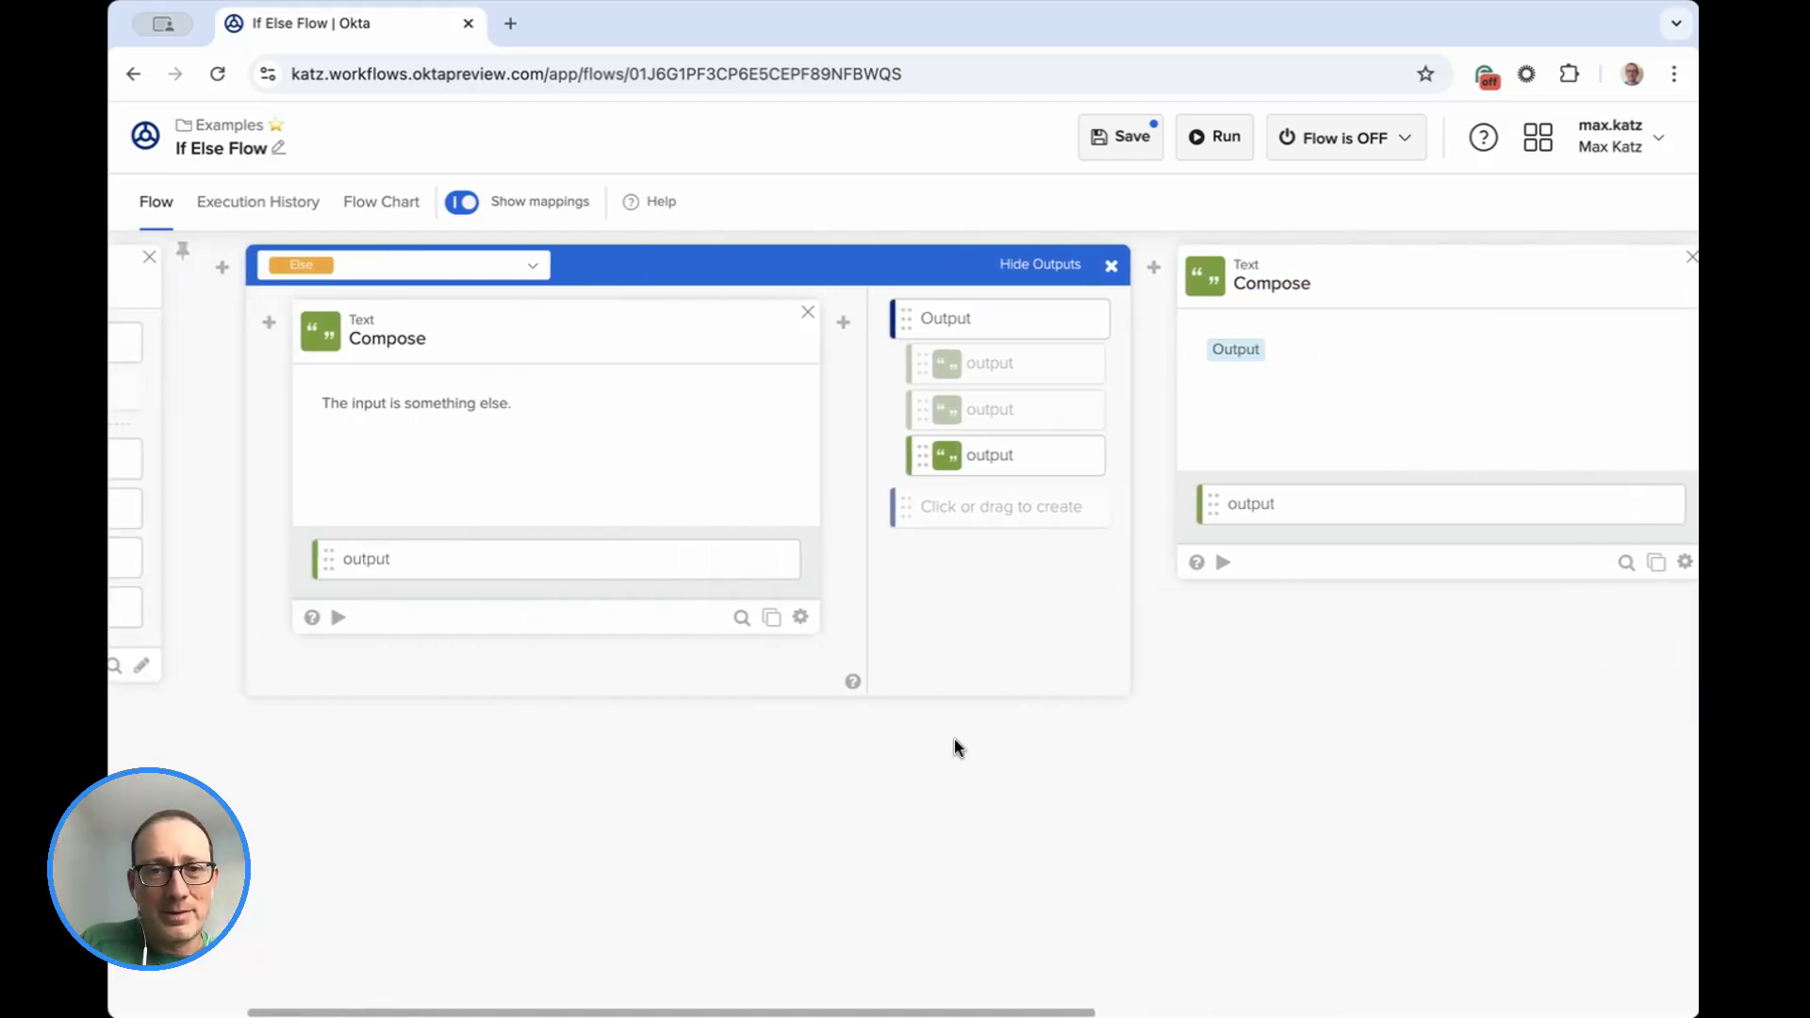
left_click(531, 268)
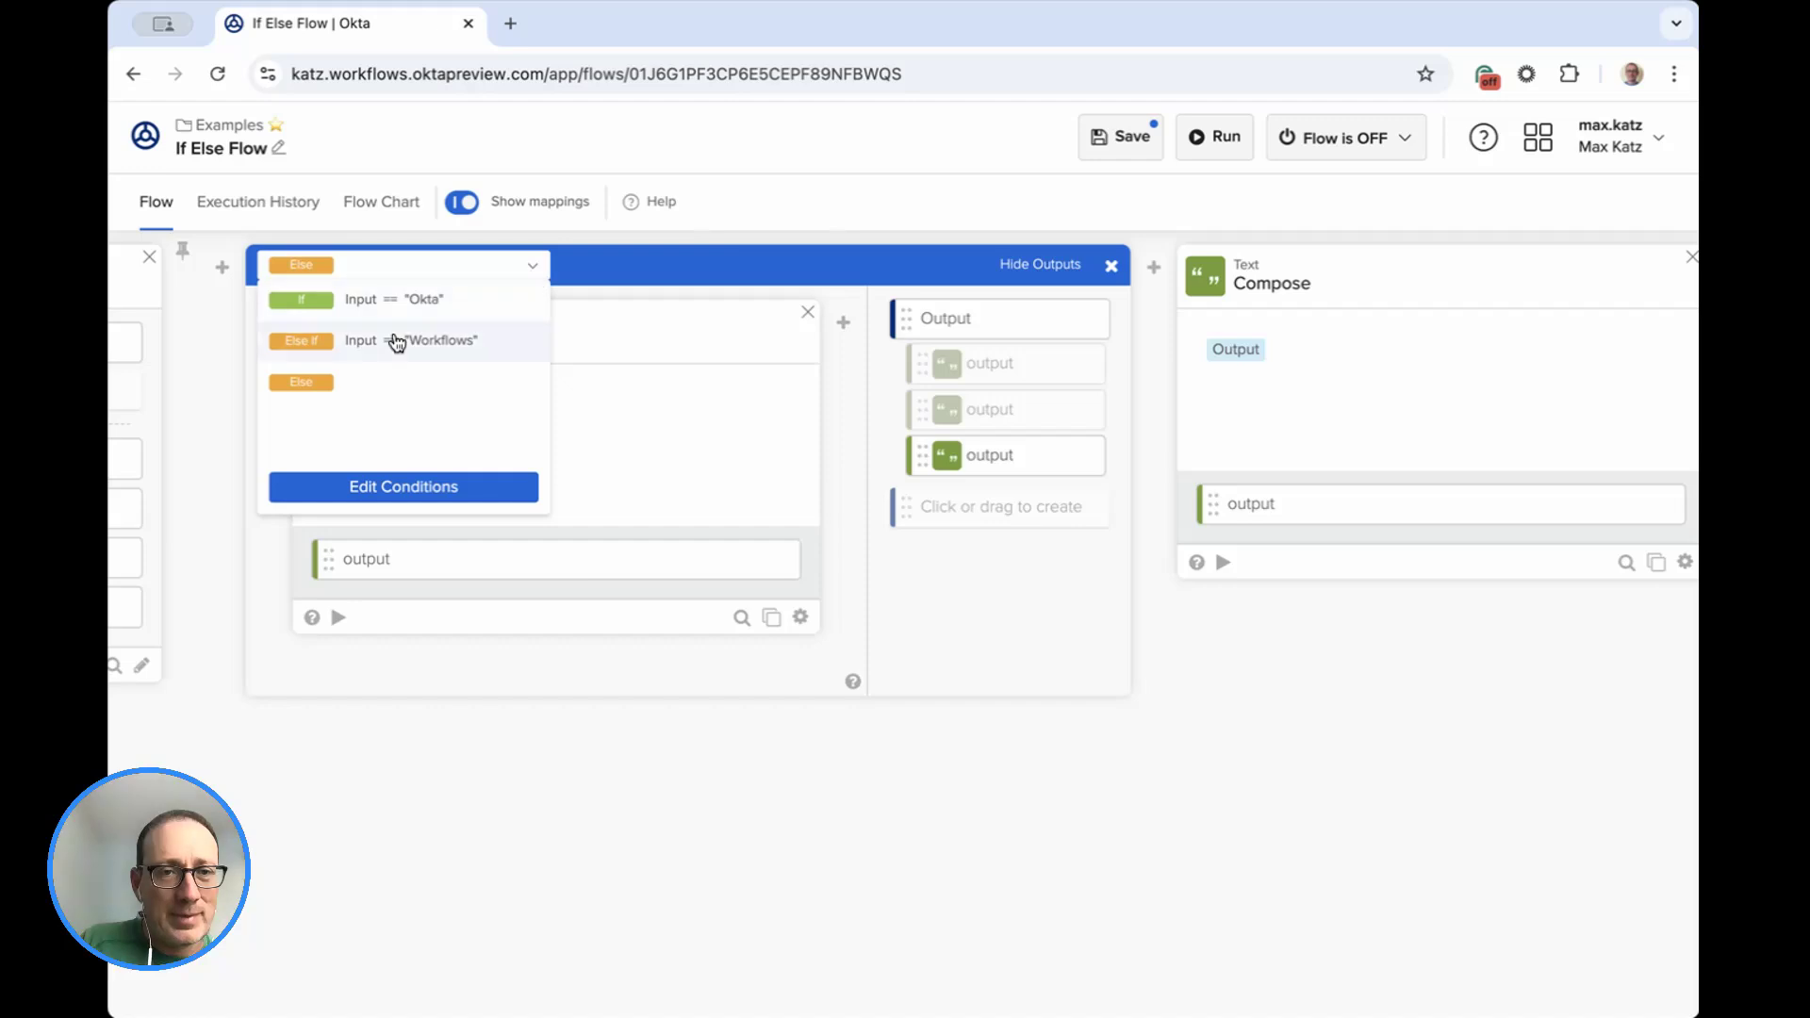
left_click(404, 486)
scroll(790, 497, "left", 3)
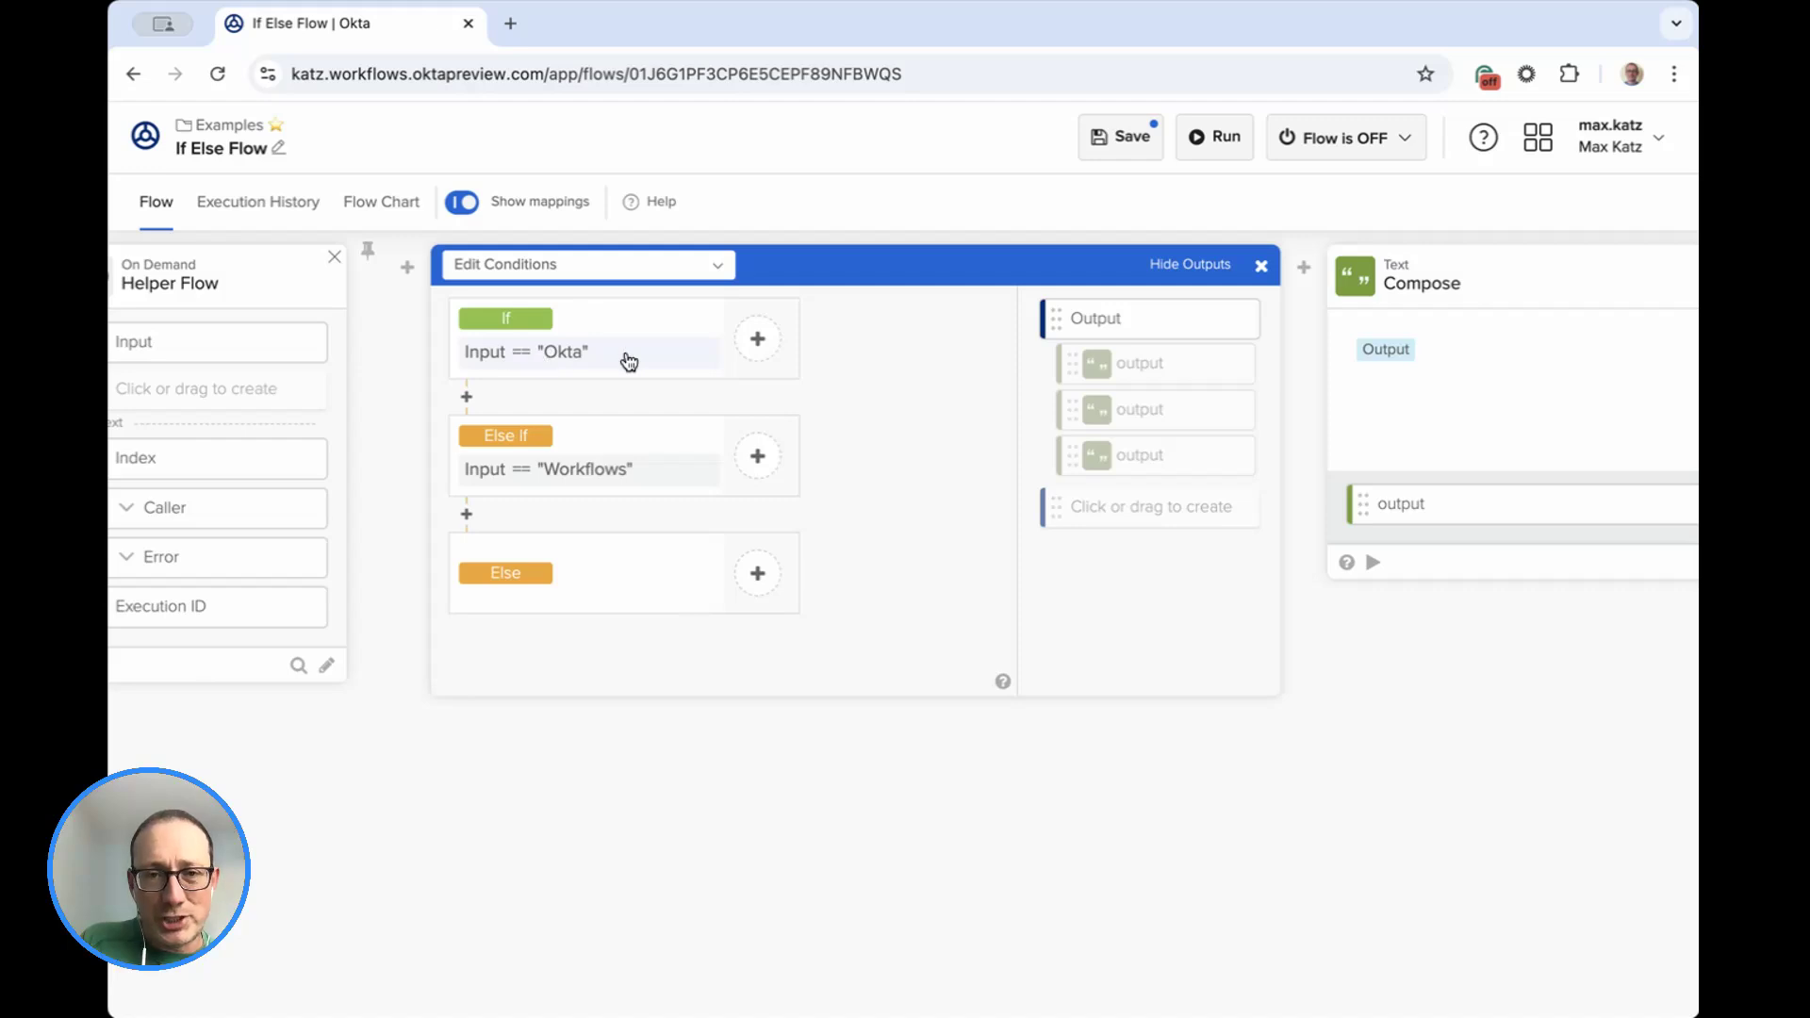
left_click(591, 358)
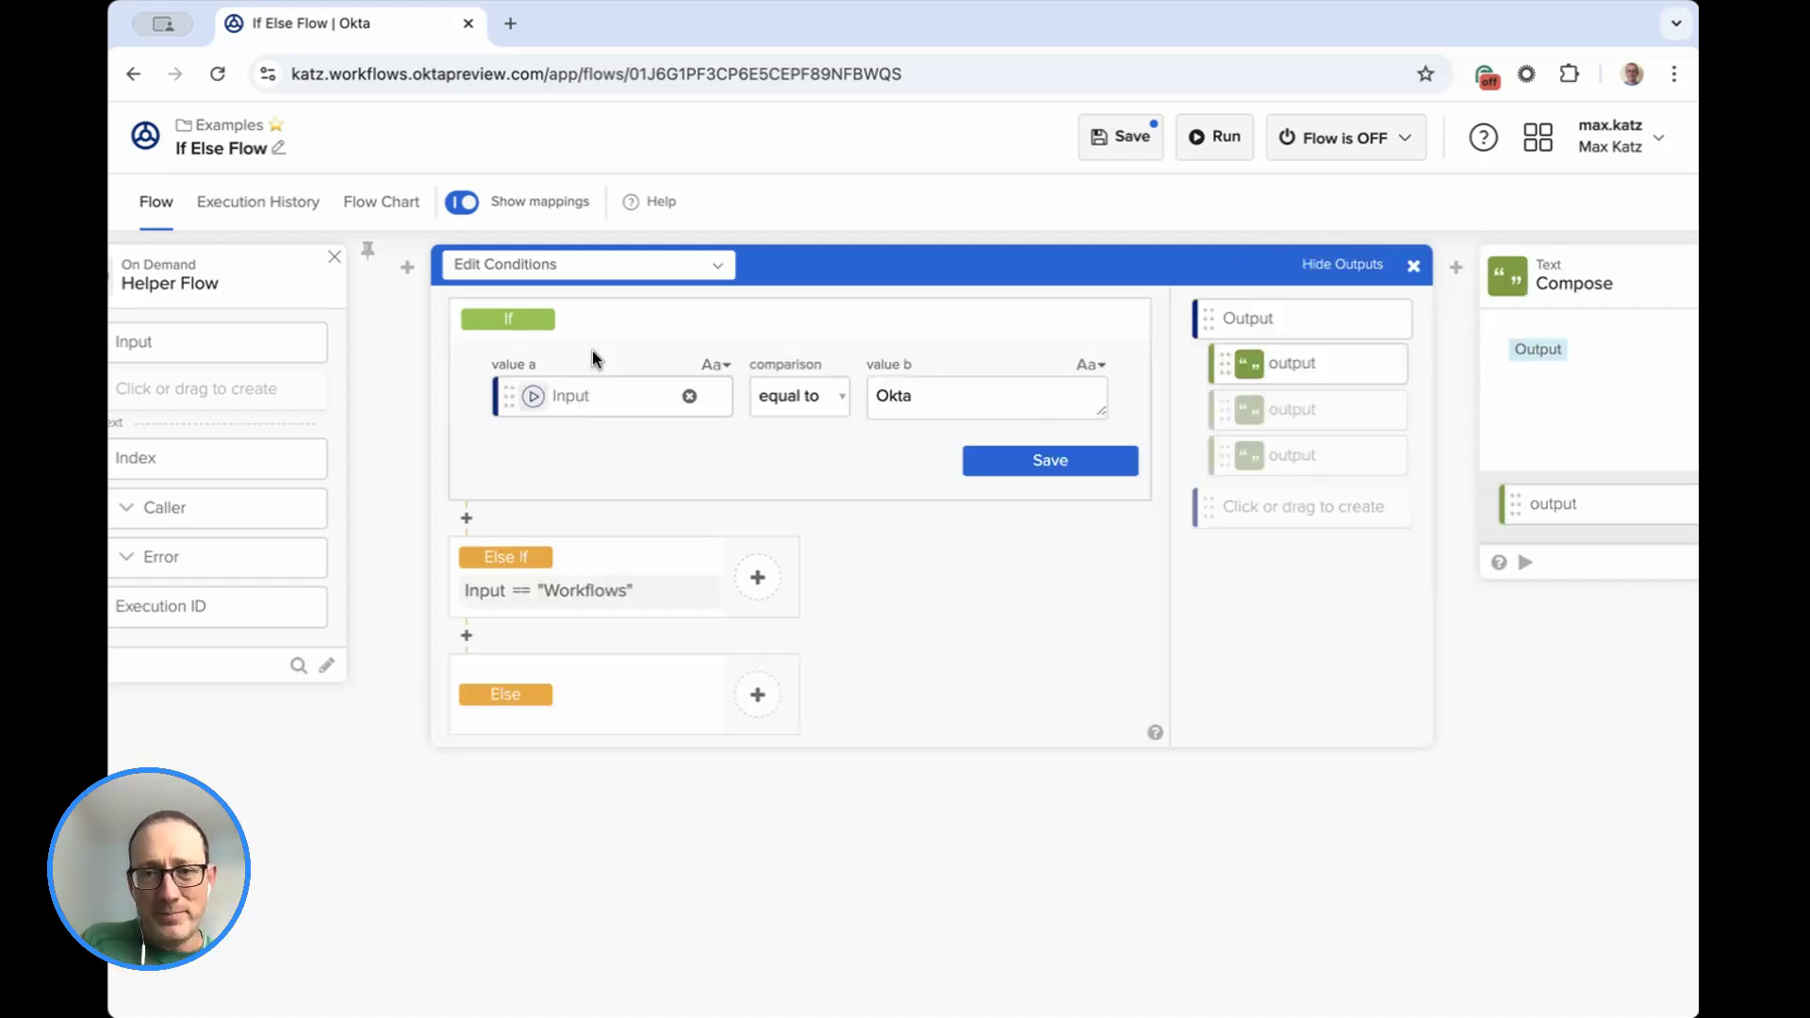
left_click(1004, 469)
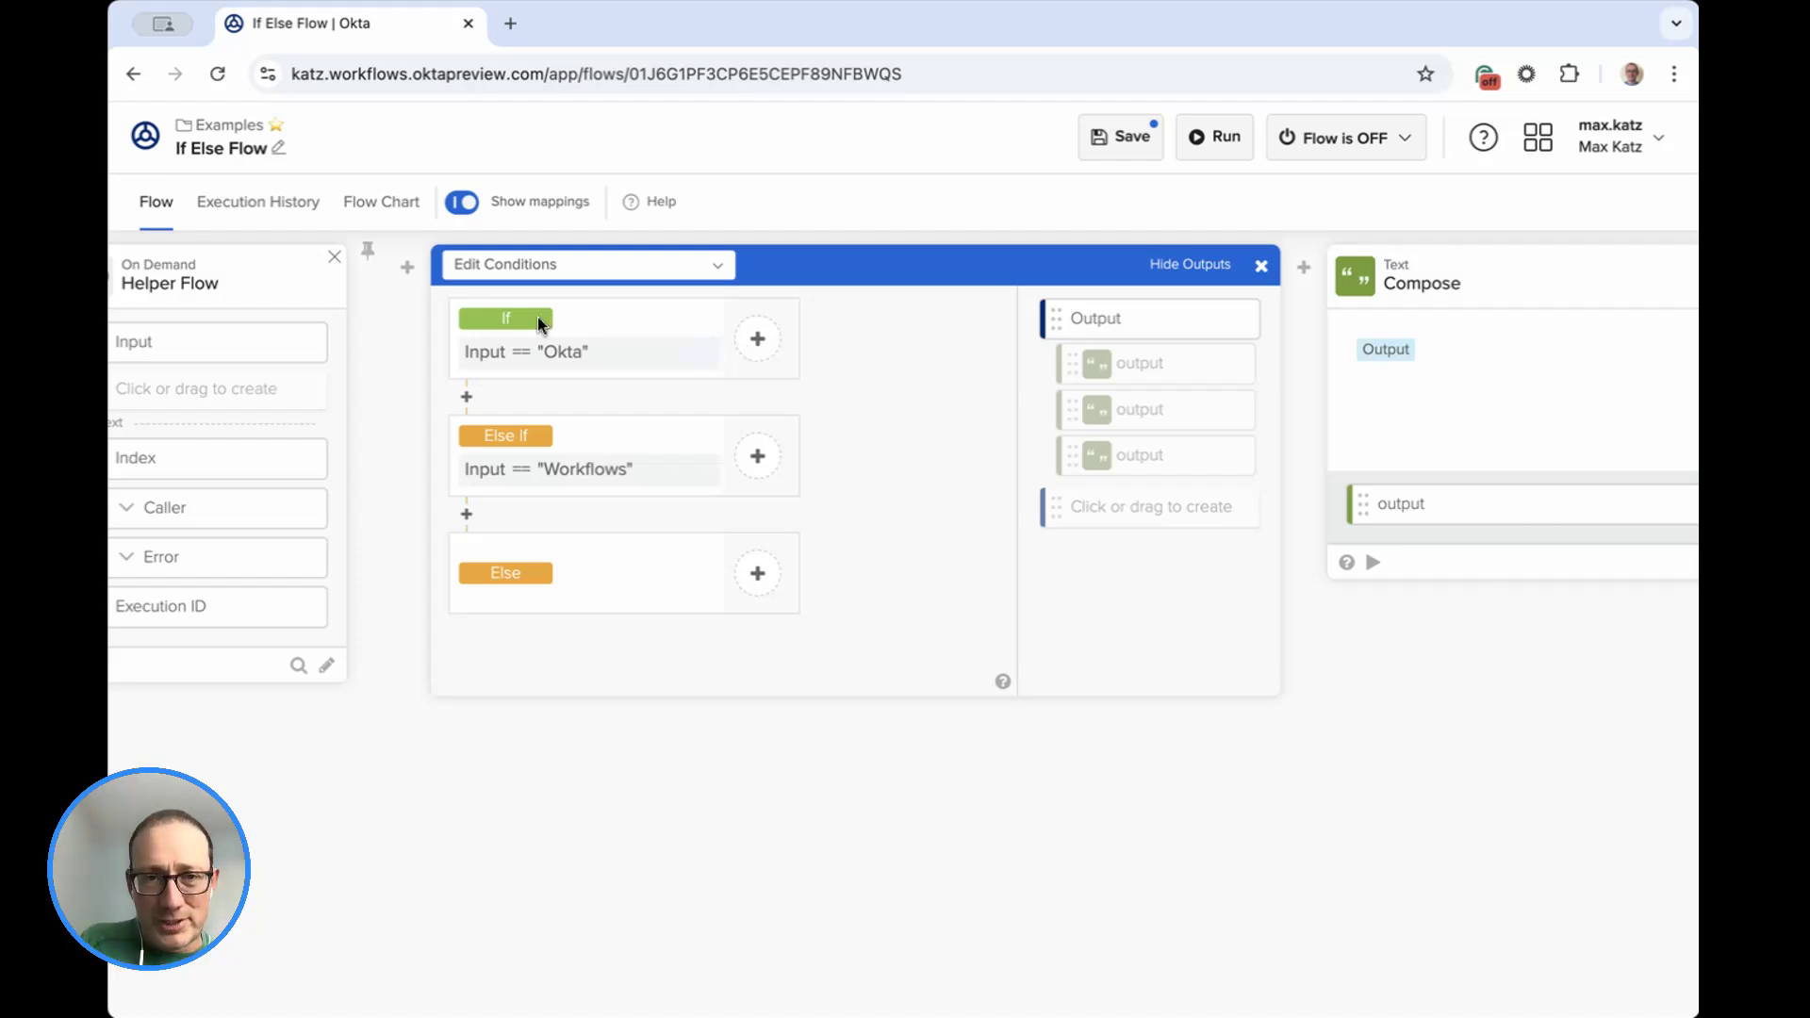
left_click(758, 342)
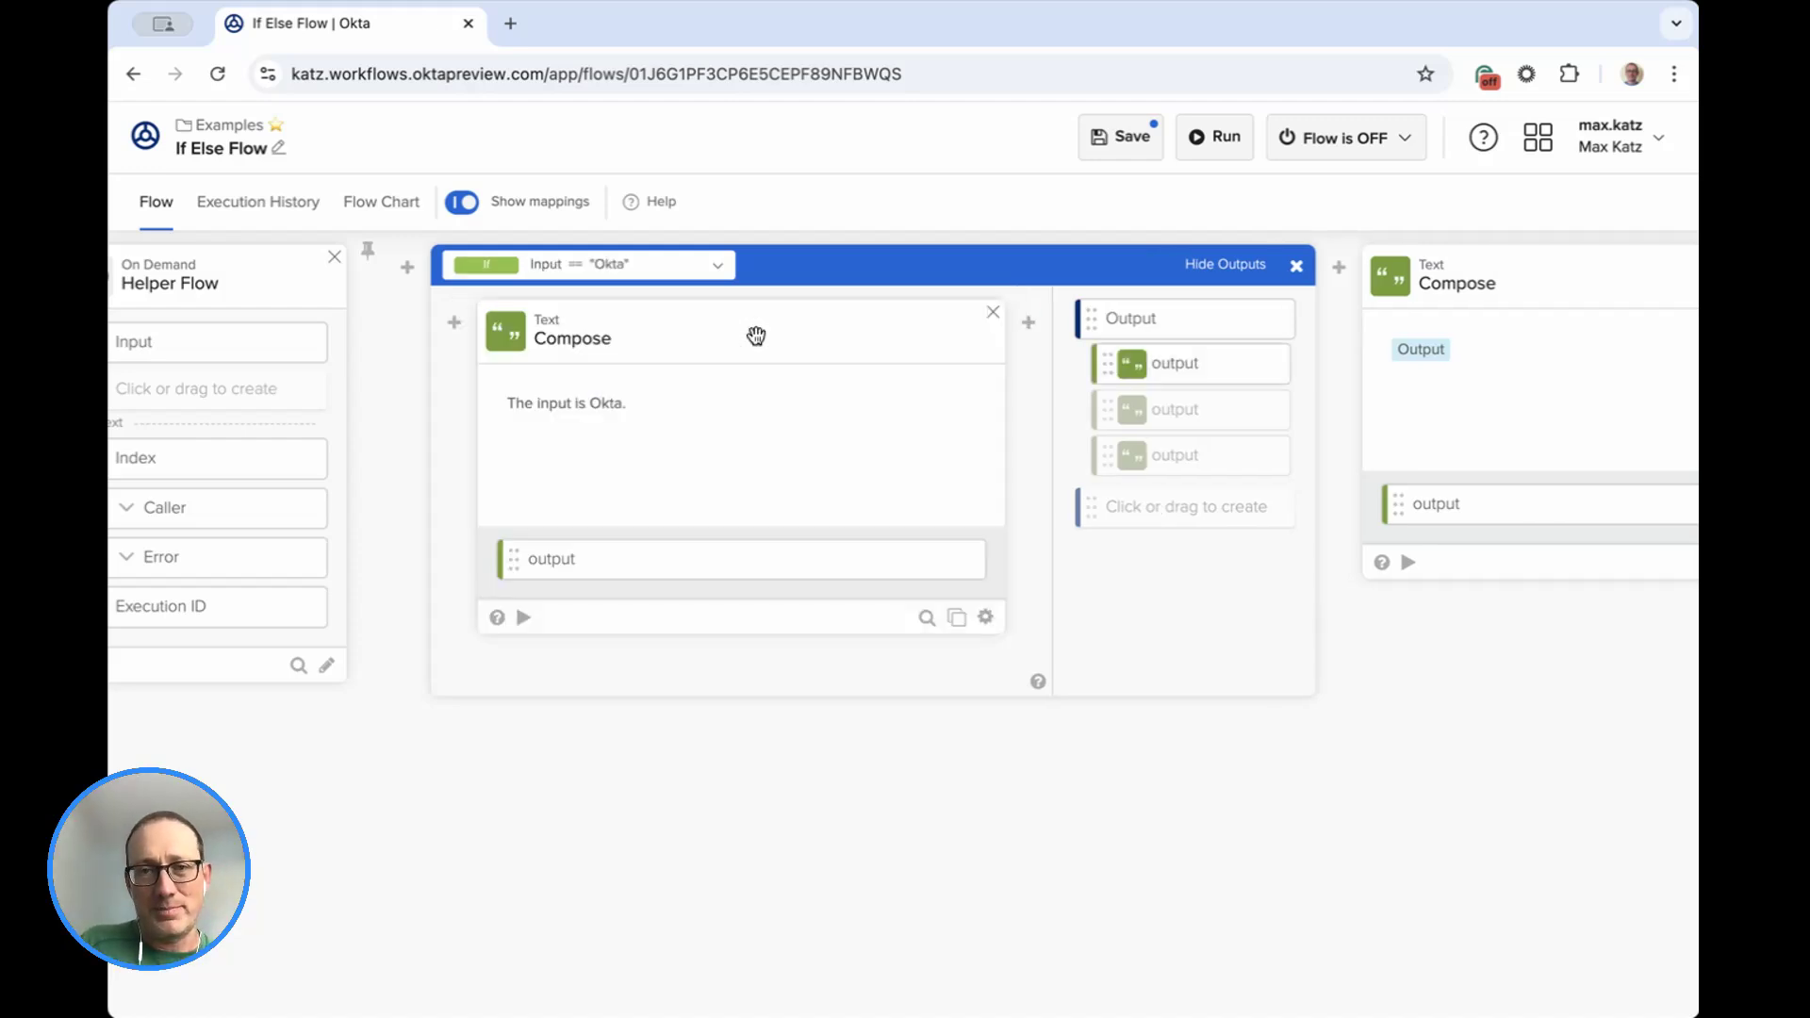
left_click(717, 268)
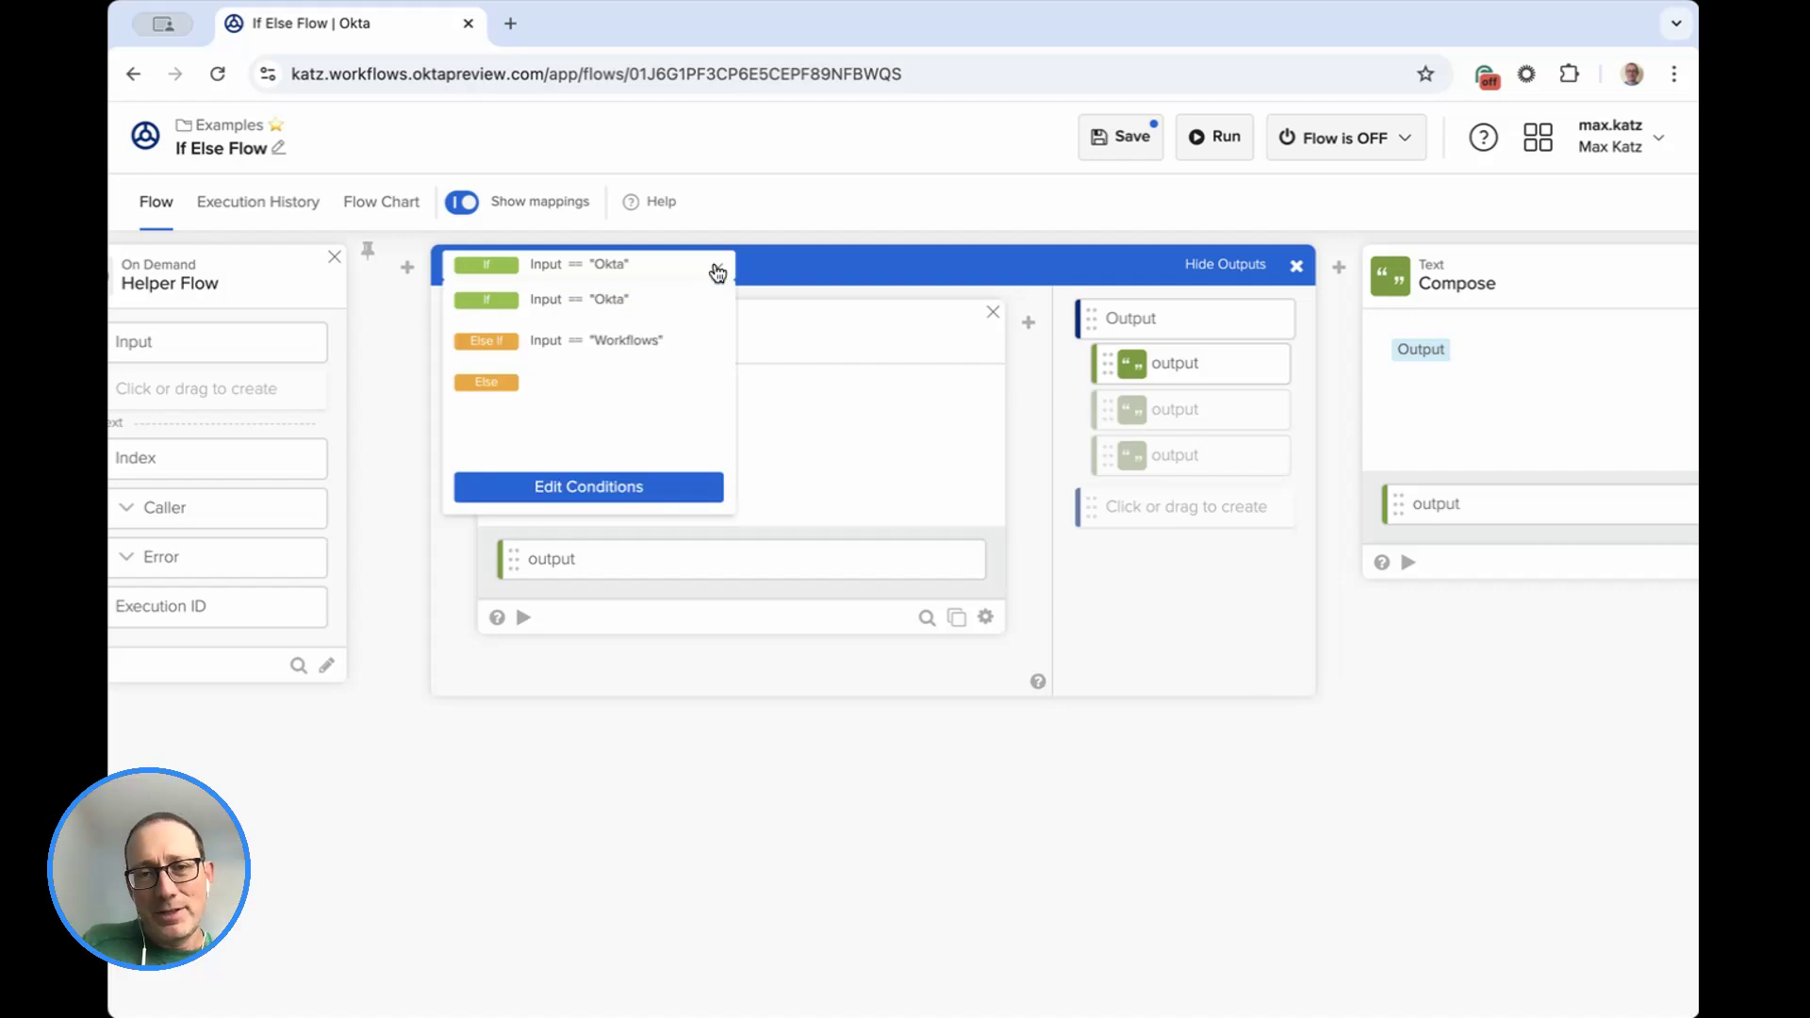
left_click(603, 494)
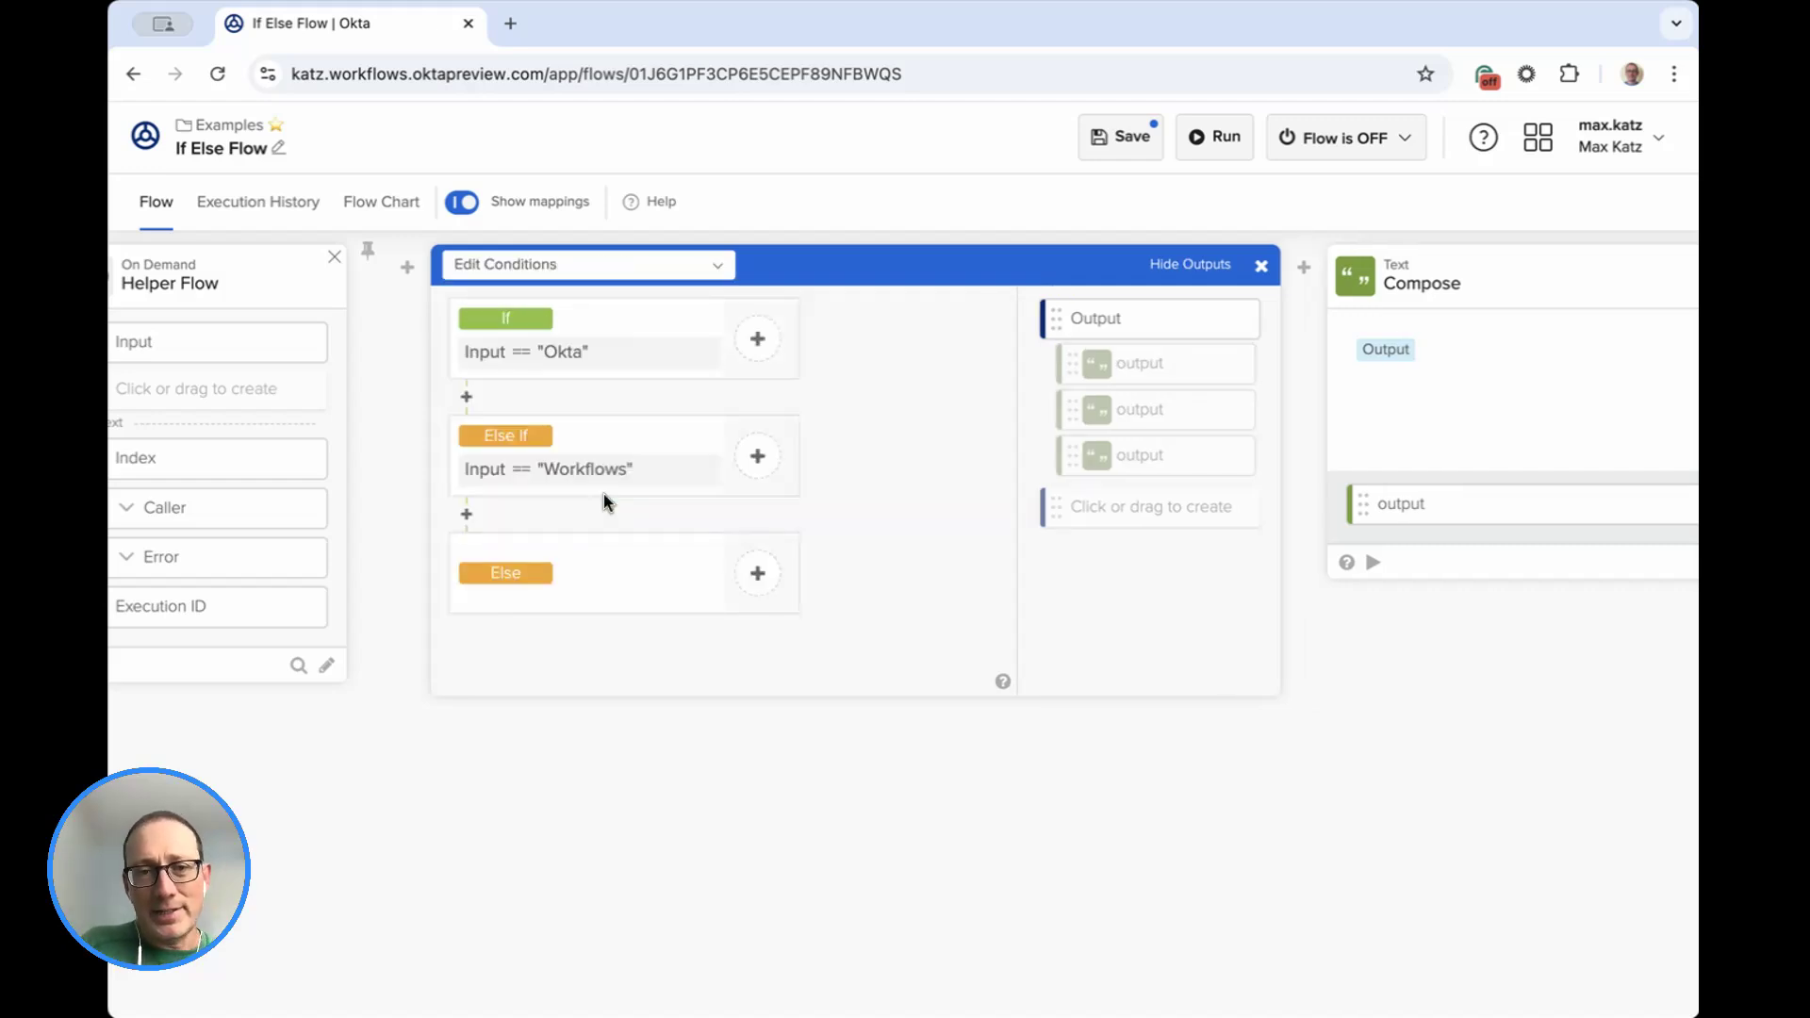
left_click(760, 459)
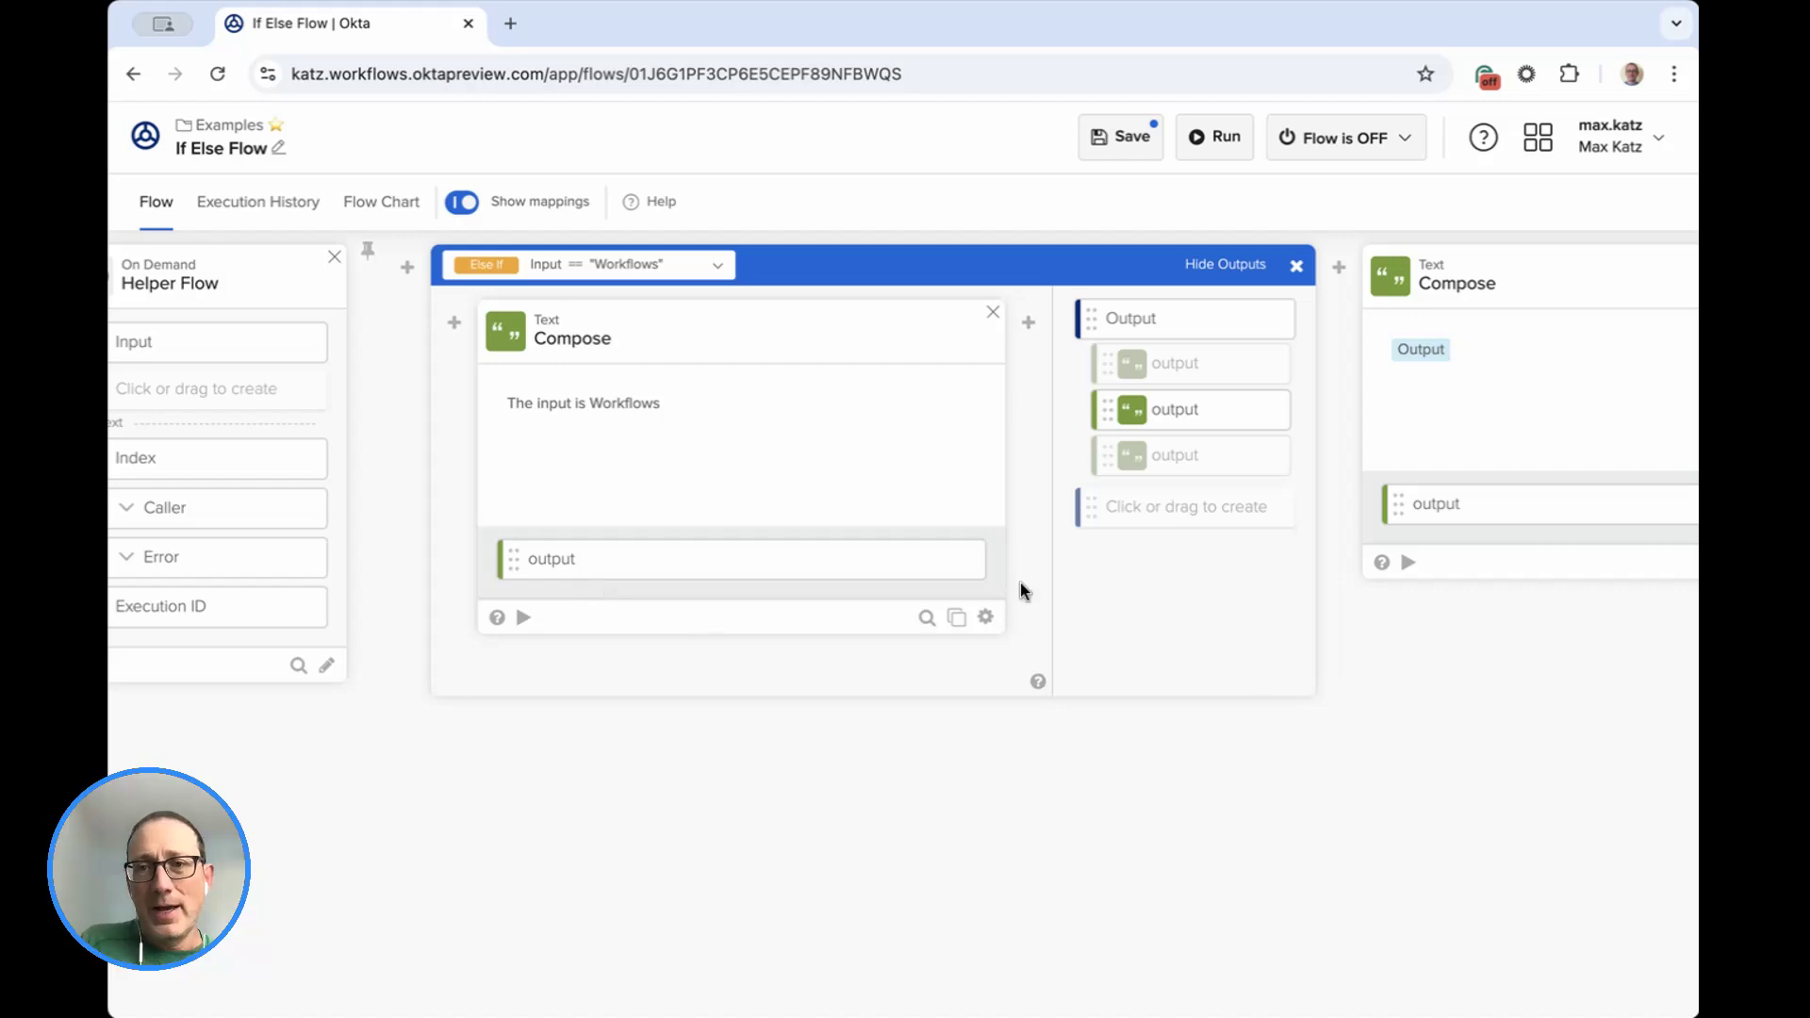
Toggle the display of the If/ElseIf card's outputs and leave them hidden.
left_click(1231, 268)
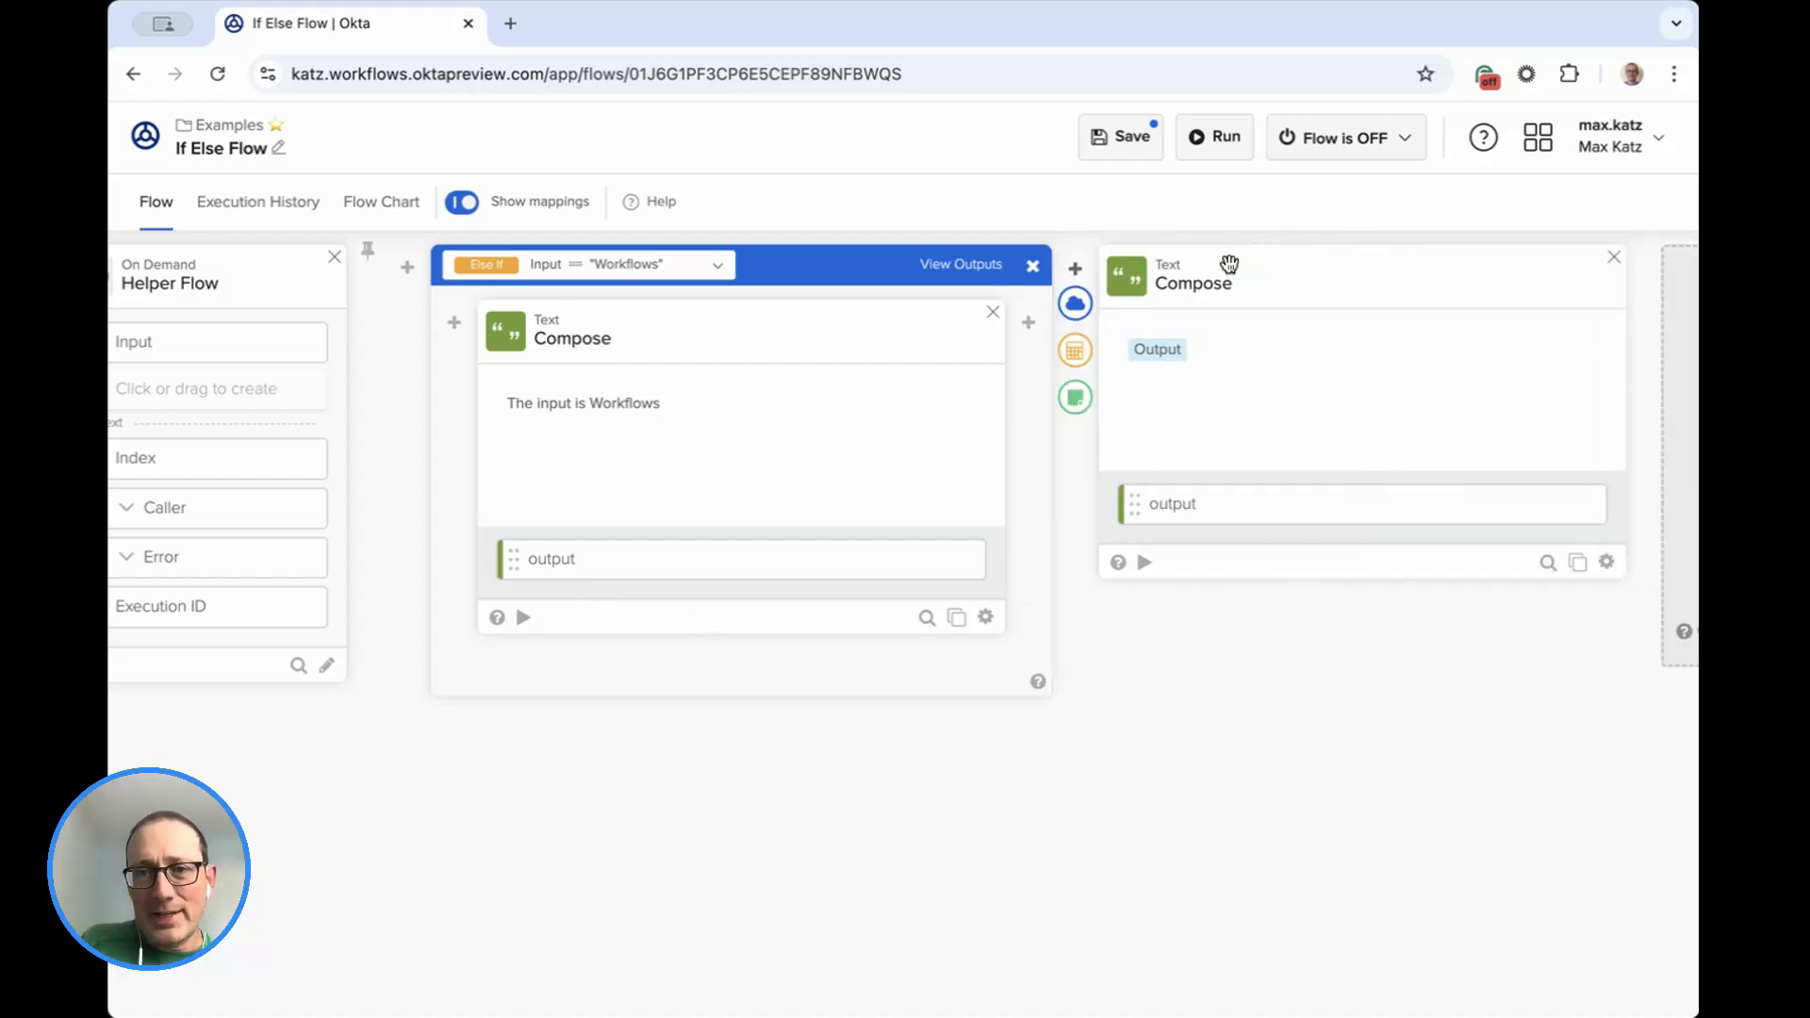
left_click(966, 268)
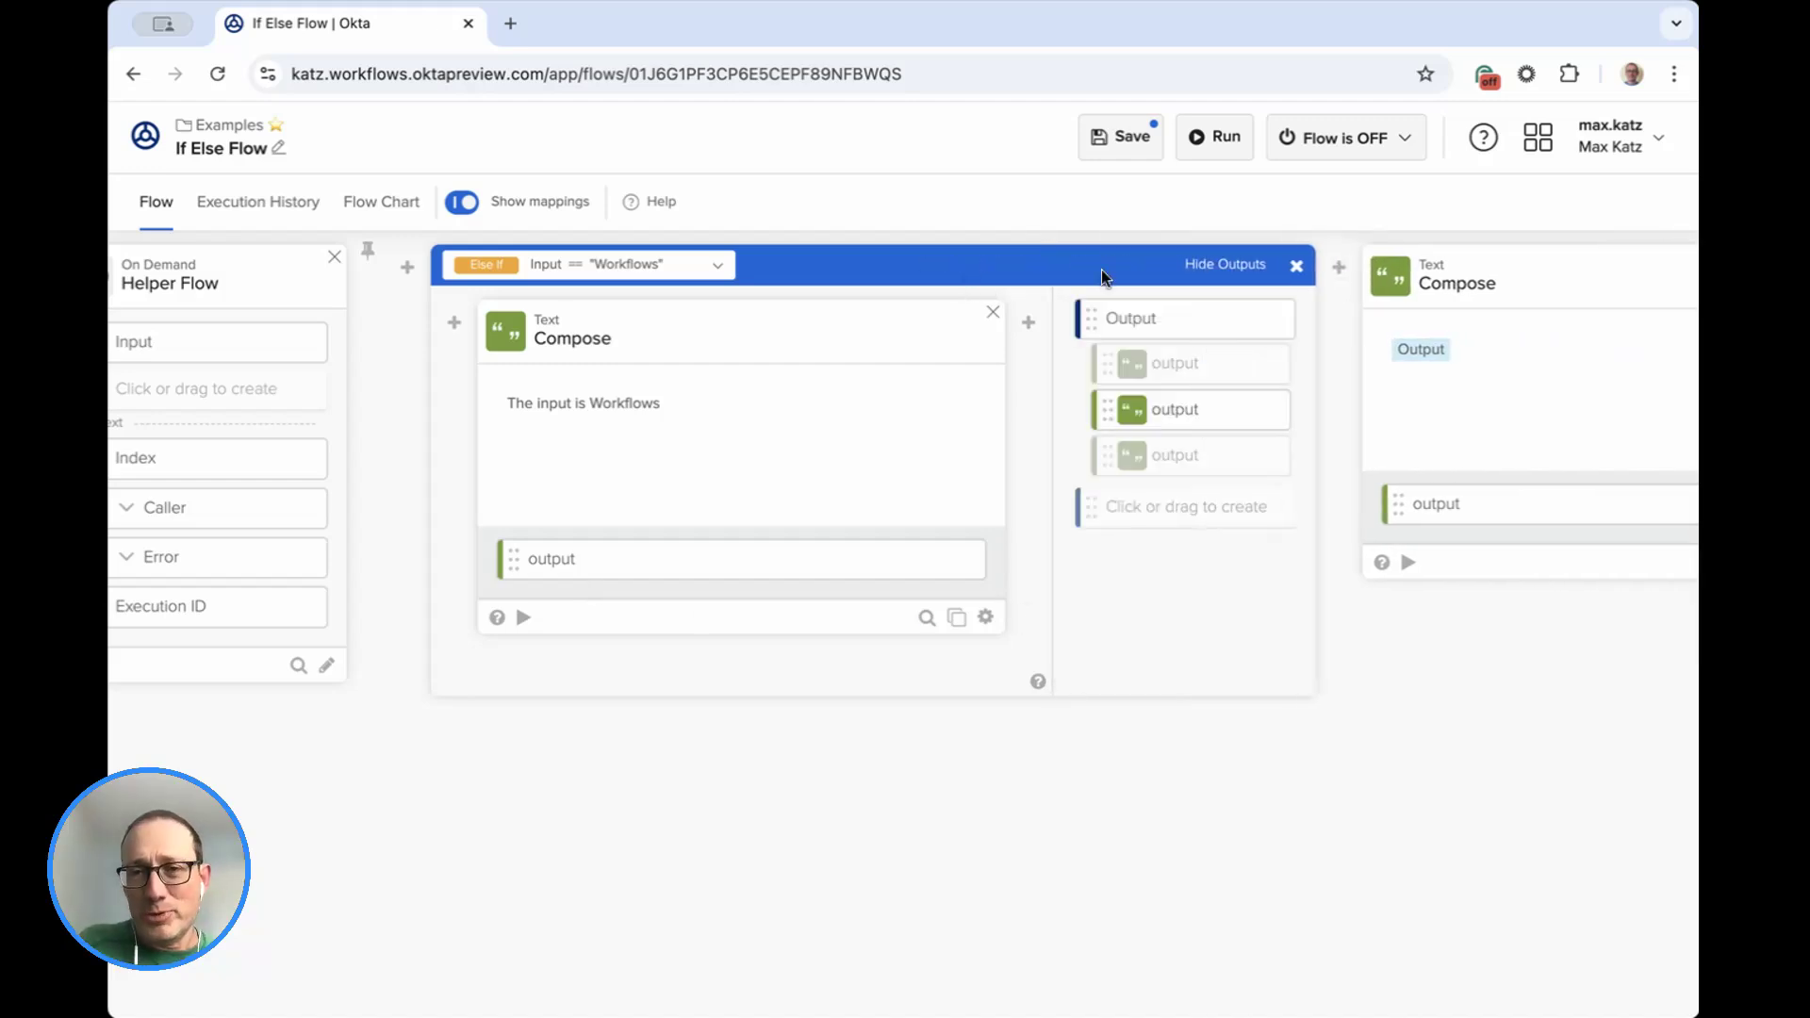
left_click(1216, 268)
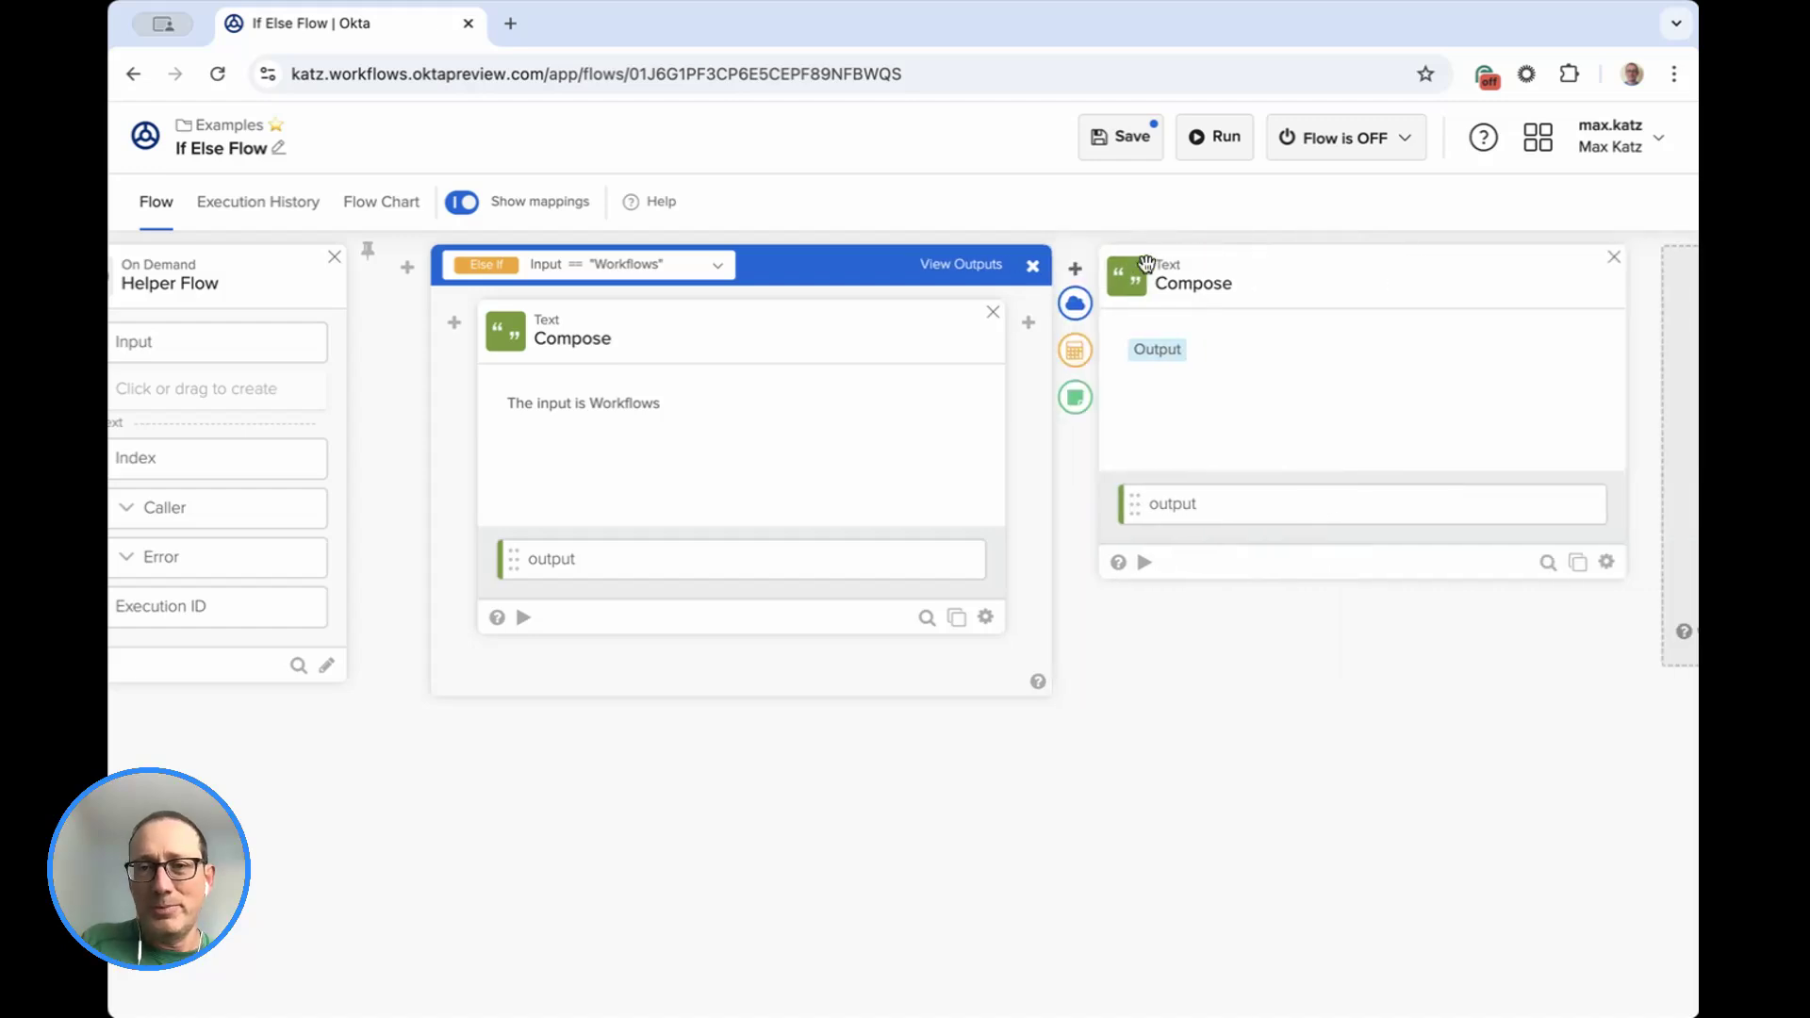
Save the flow with the If/ElseIf card's outputs displayed and run it with Okta as the input.
left_click(974, 269)
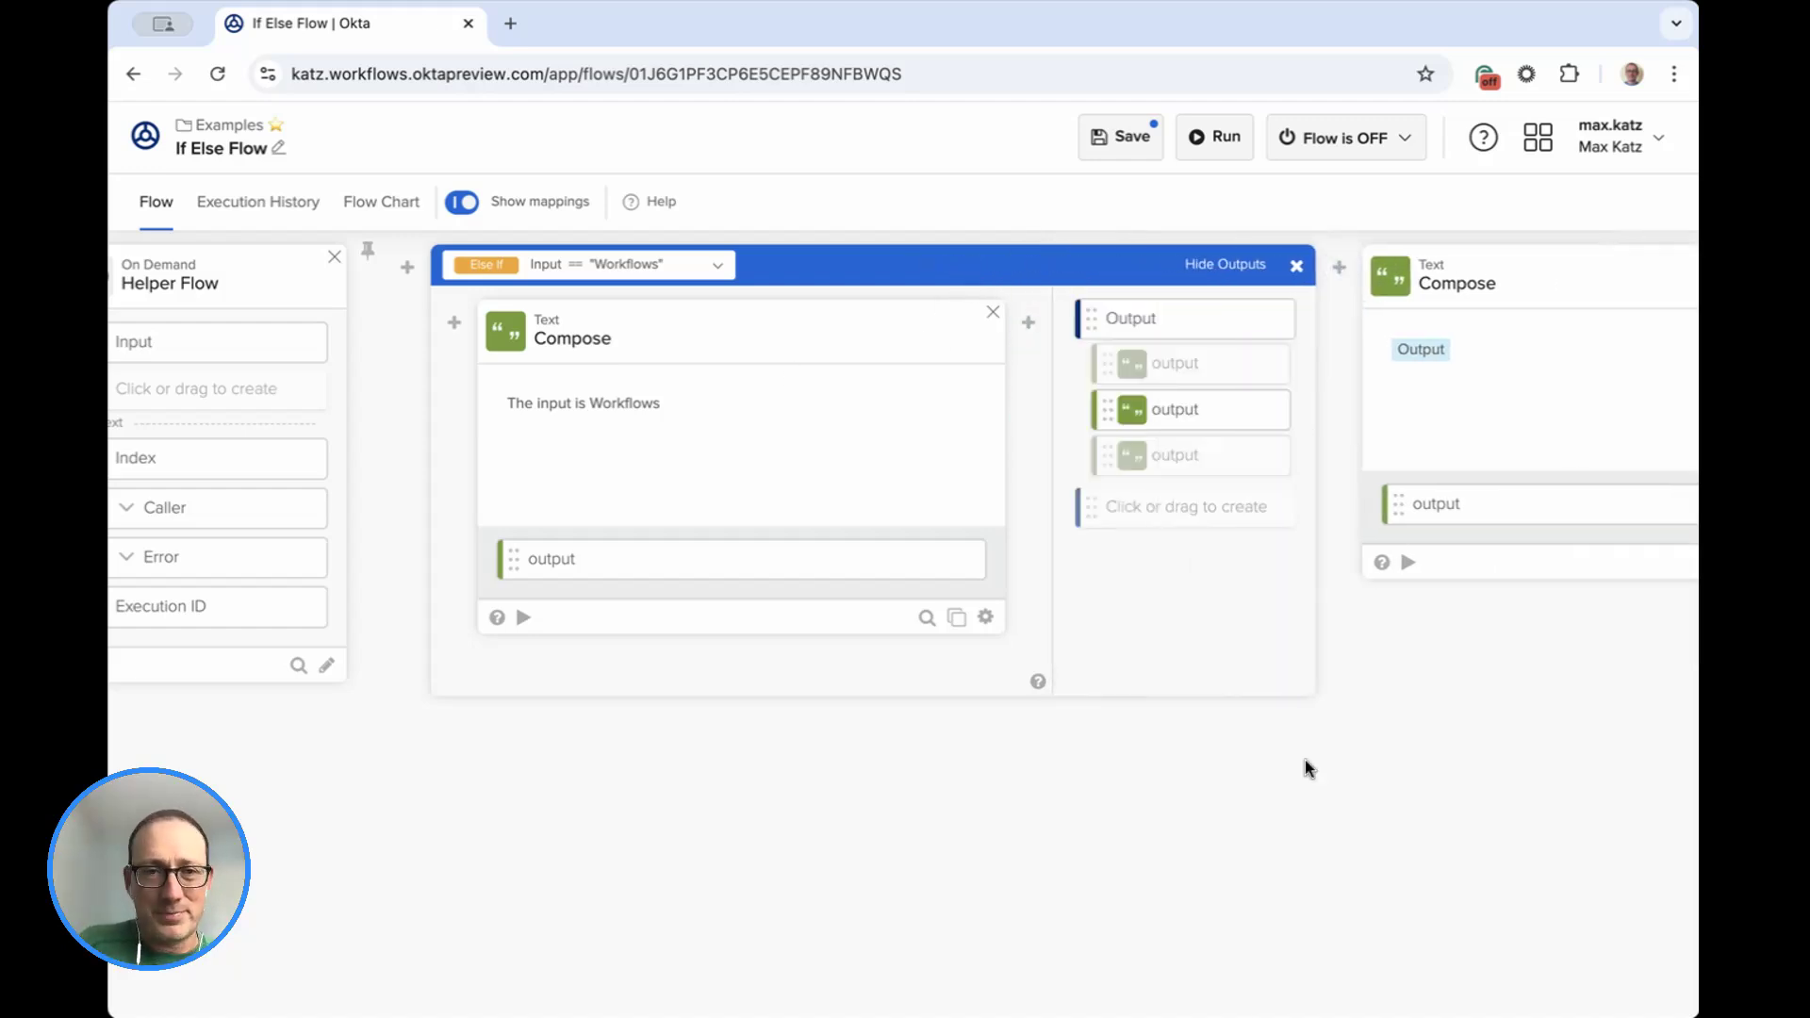
left_click(1118, 134)
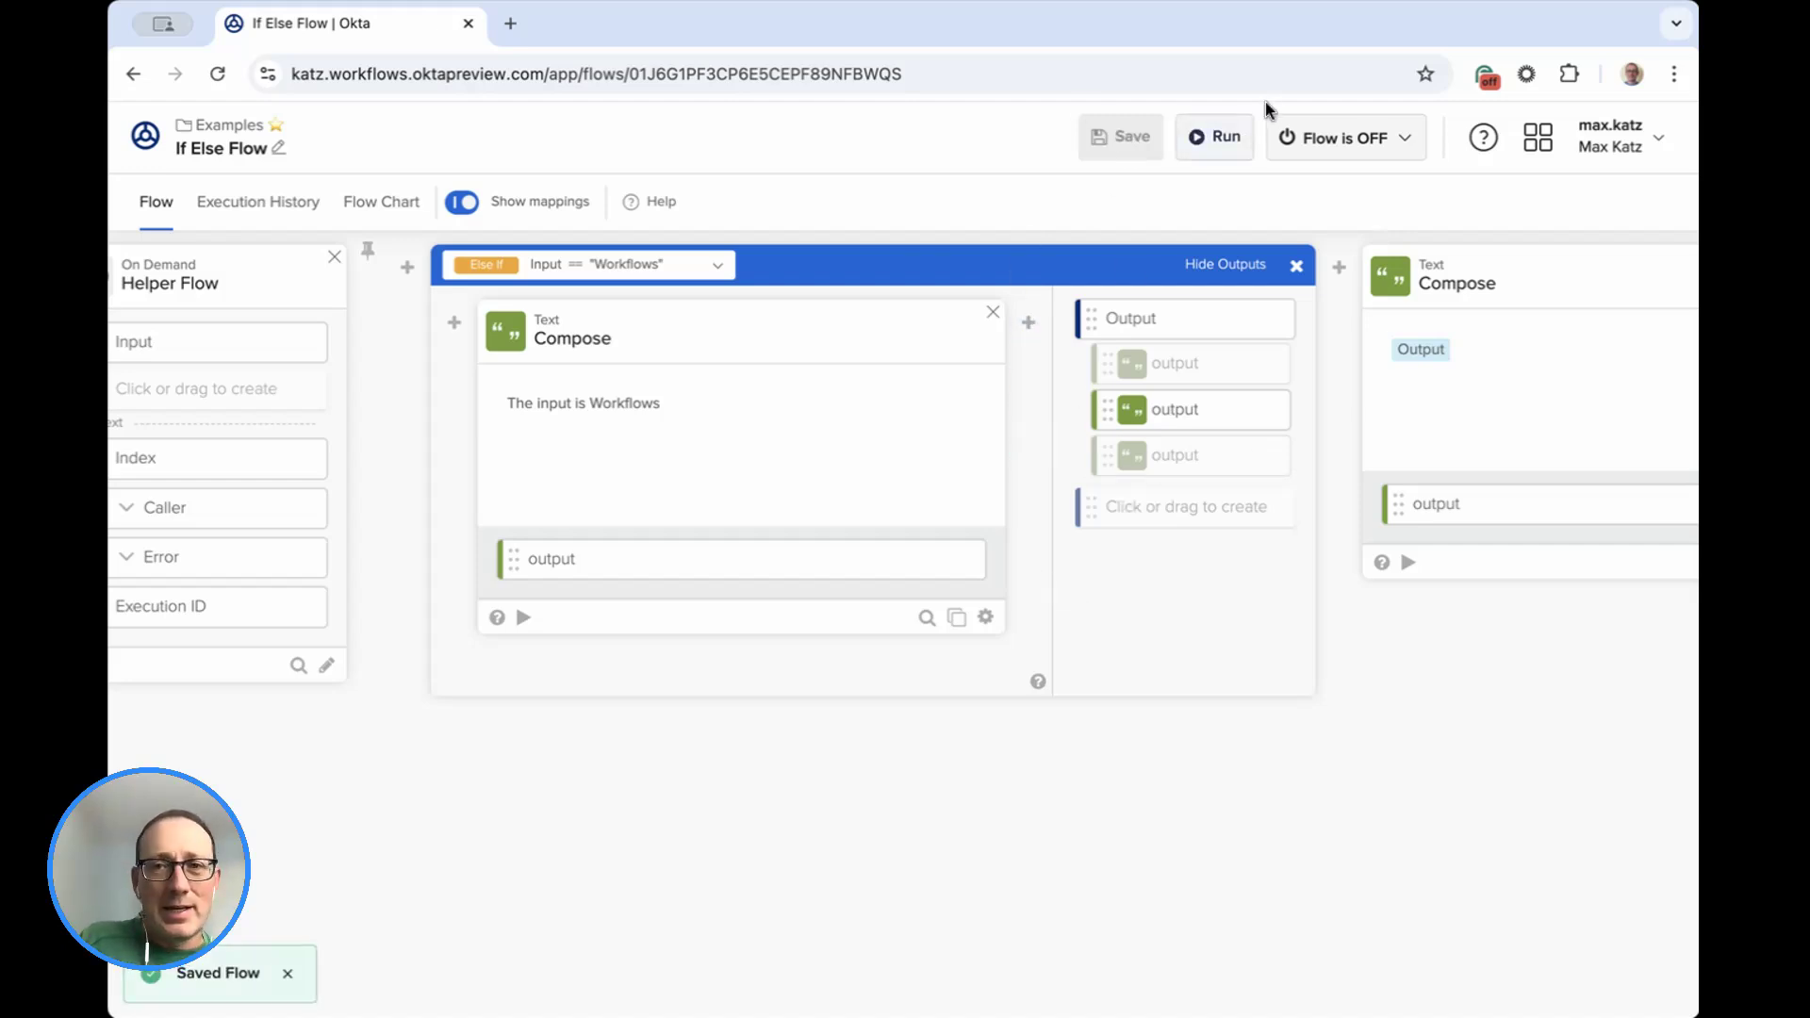
left_click(1228, 138)
type("Ok")
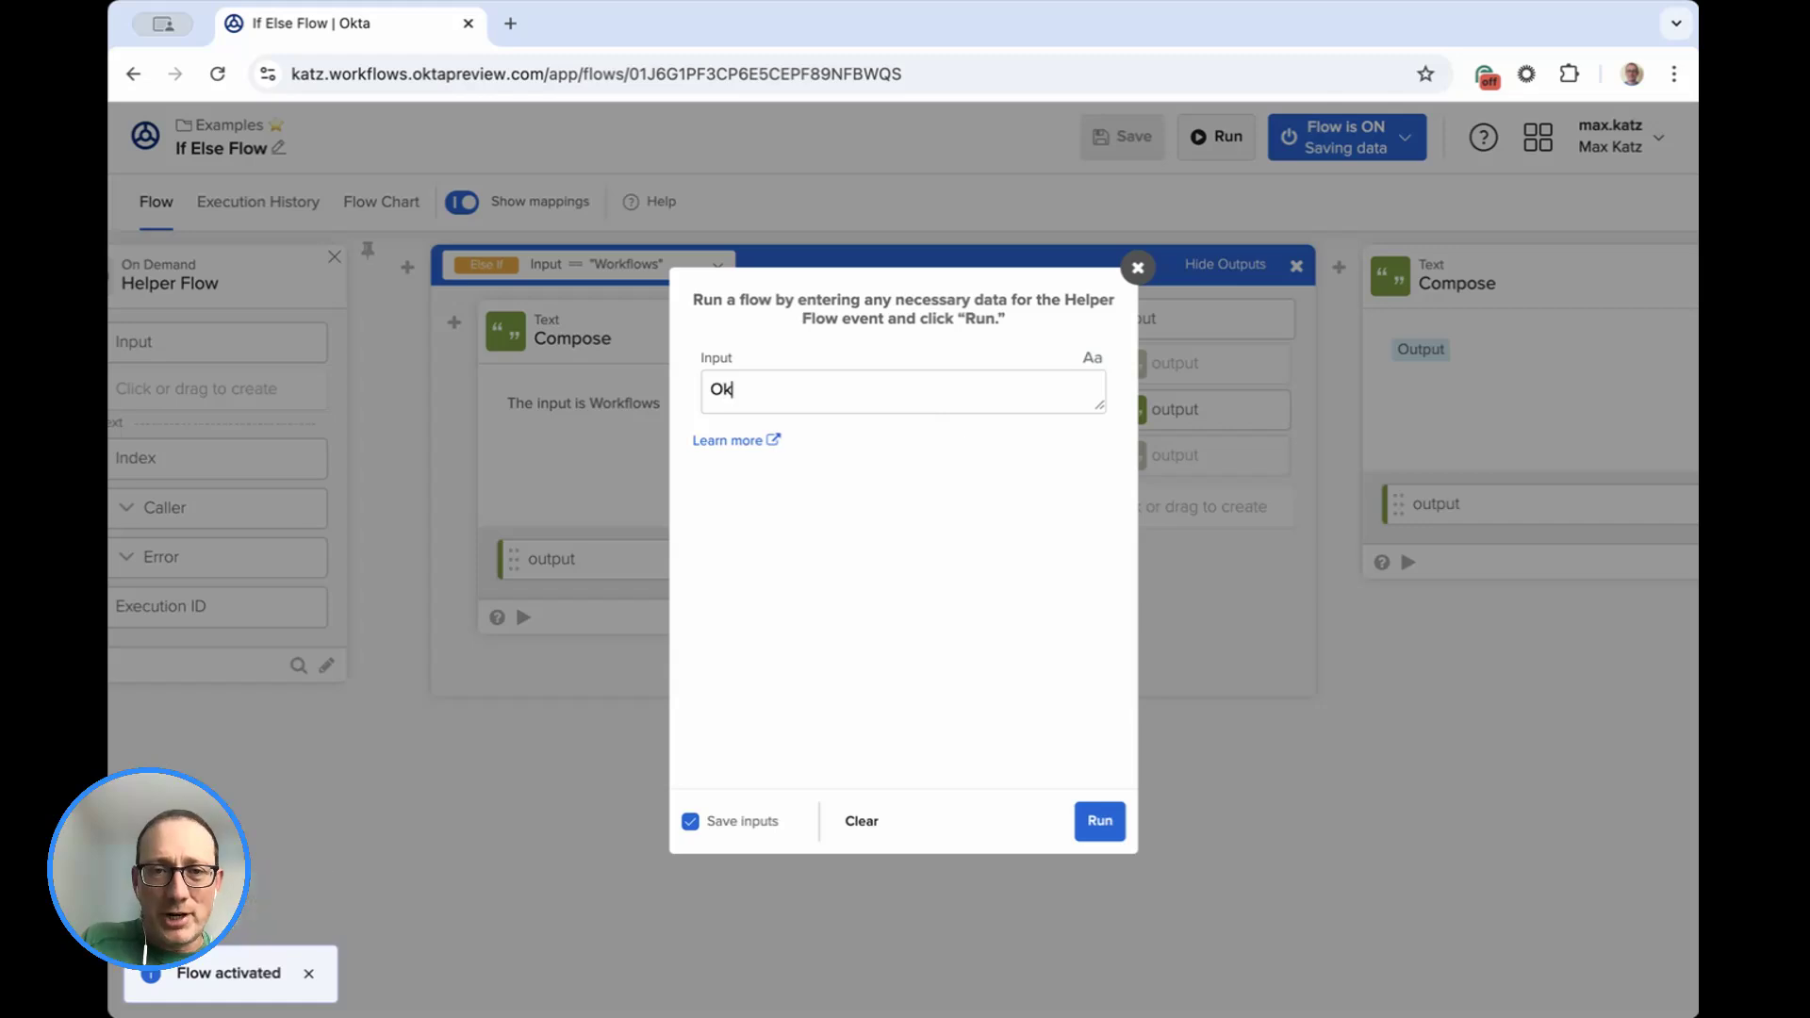
left_click(1100, 821)
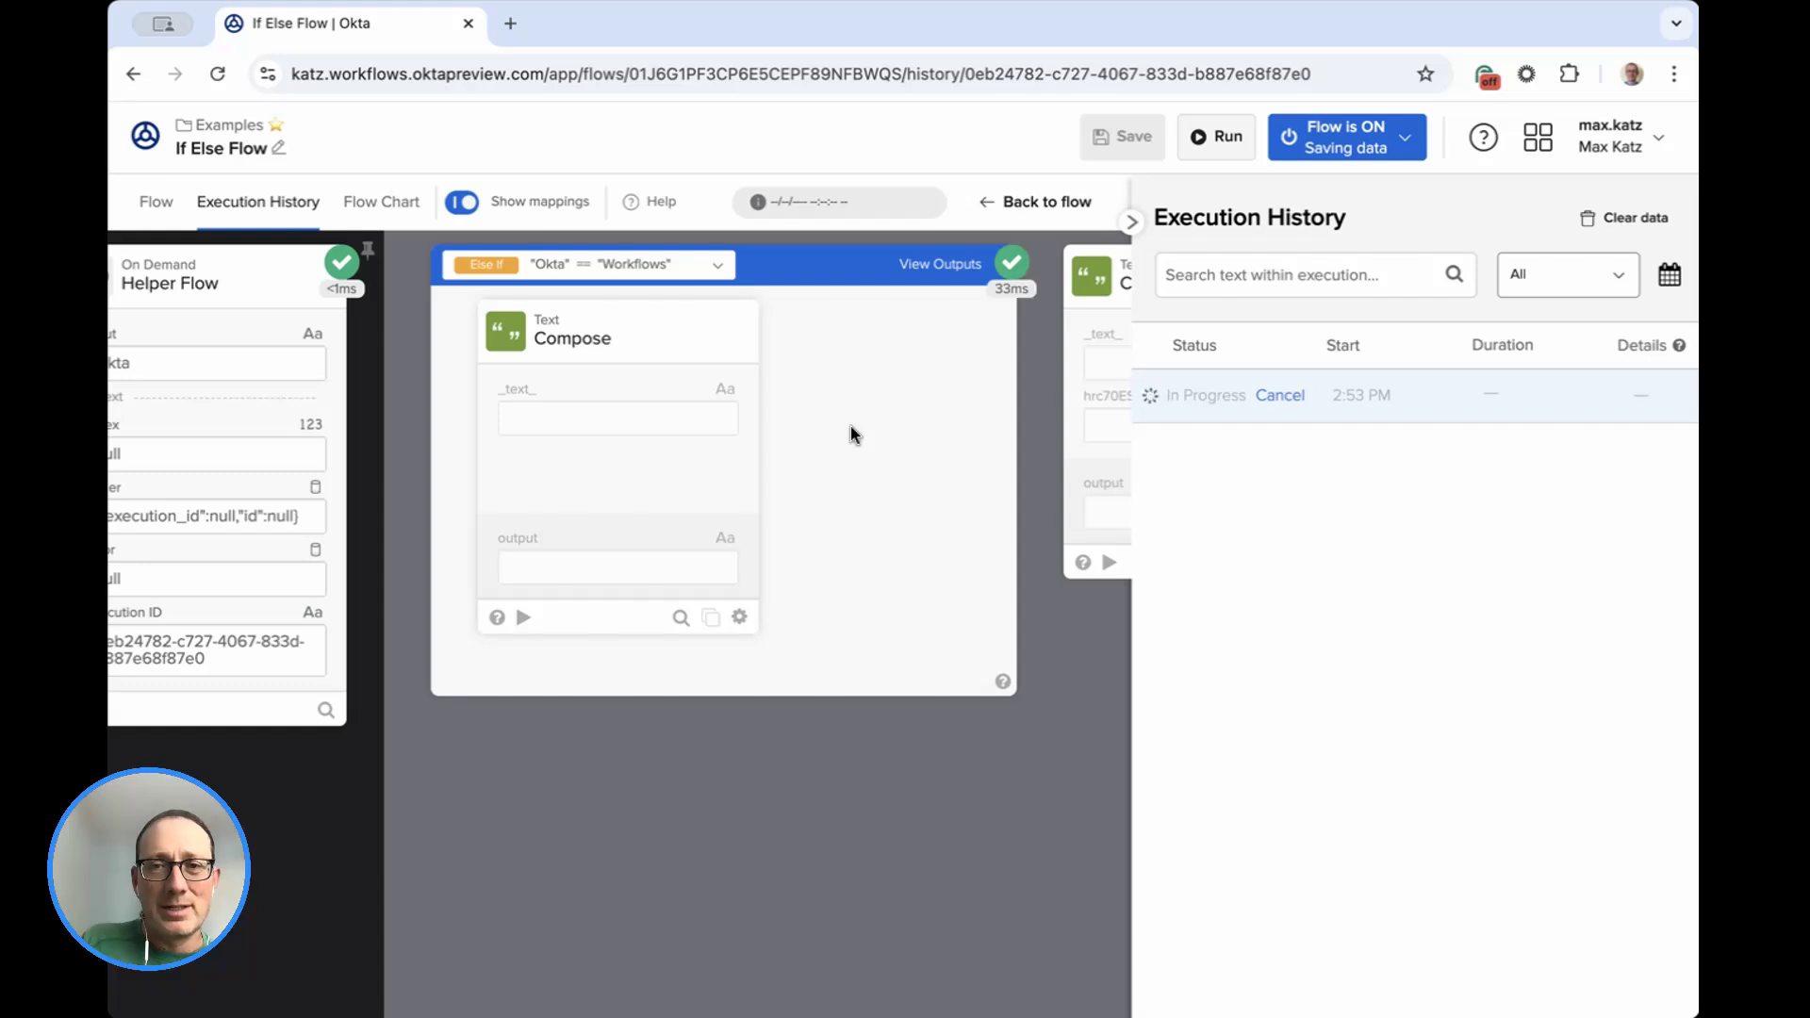
Examine the Okta run's final Compose result and the execution of its If, Else If and Else branches.
scroll(850, 426, "right", 3)
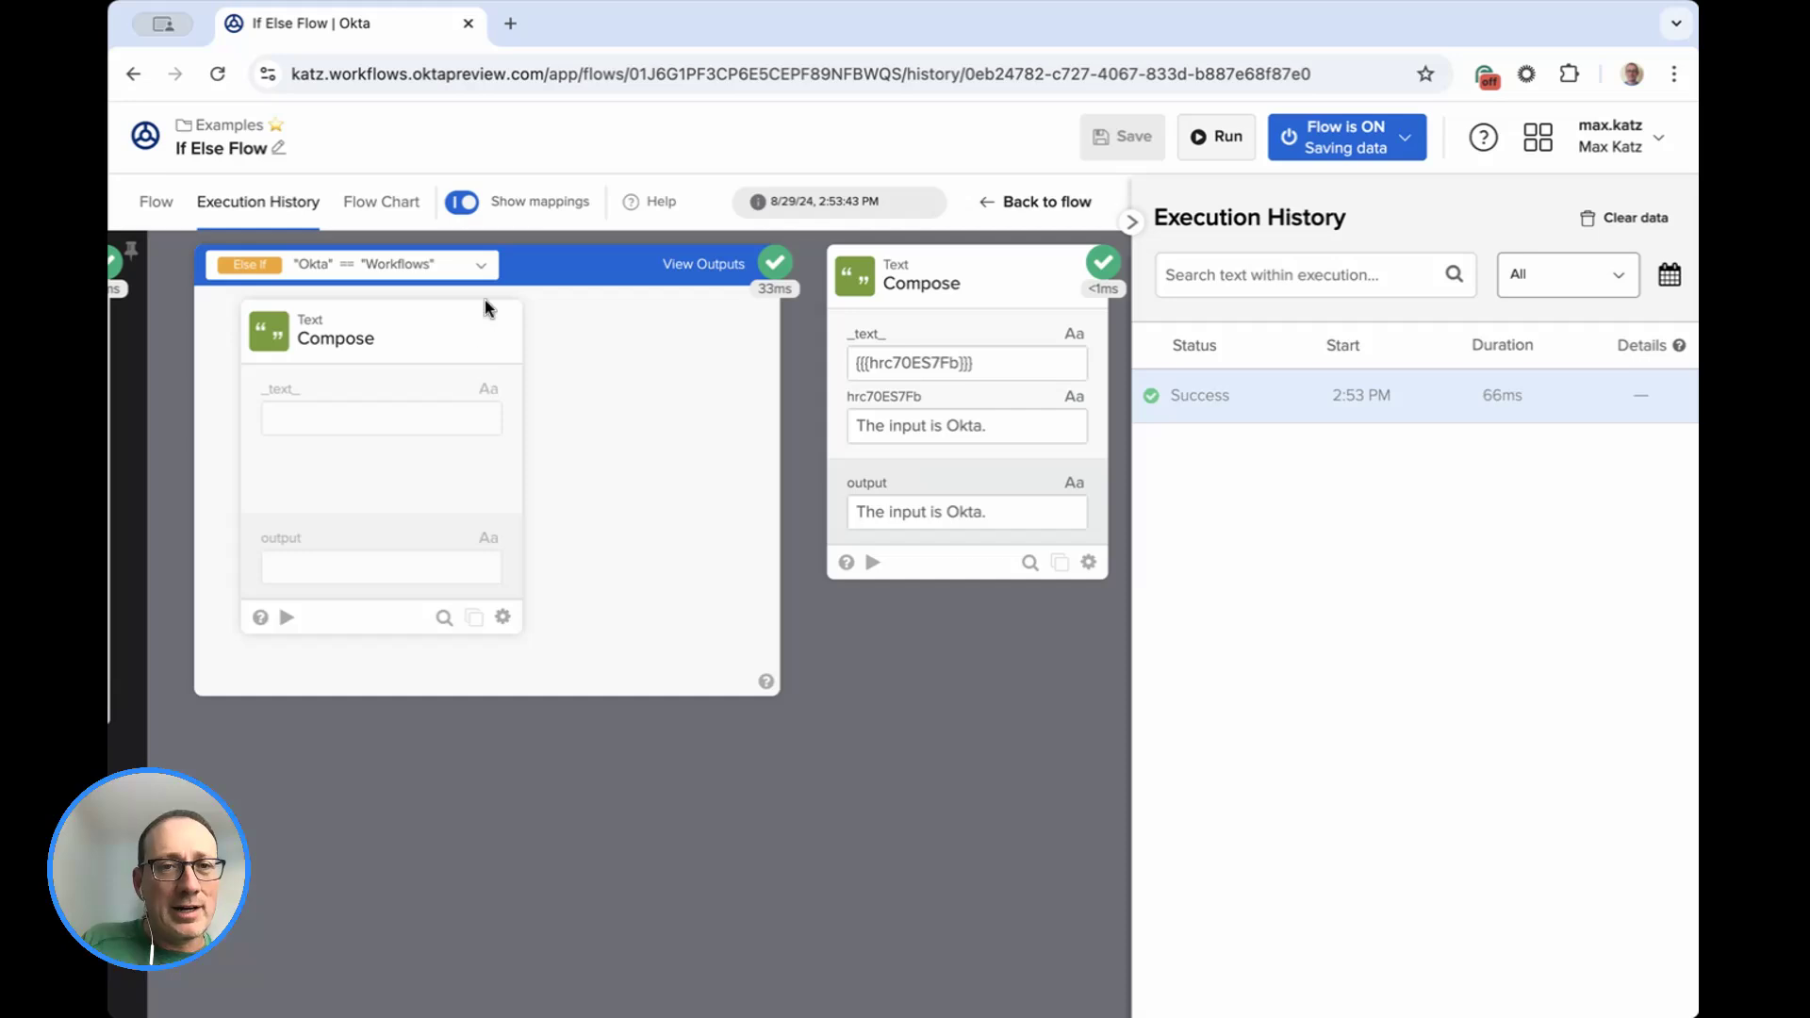
scroll(534, 467, "left", 5)
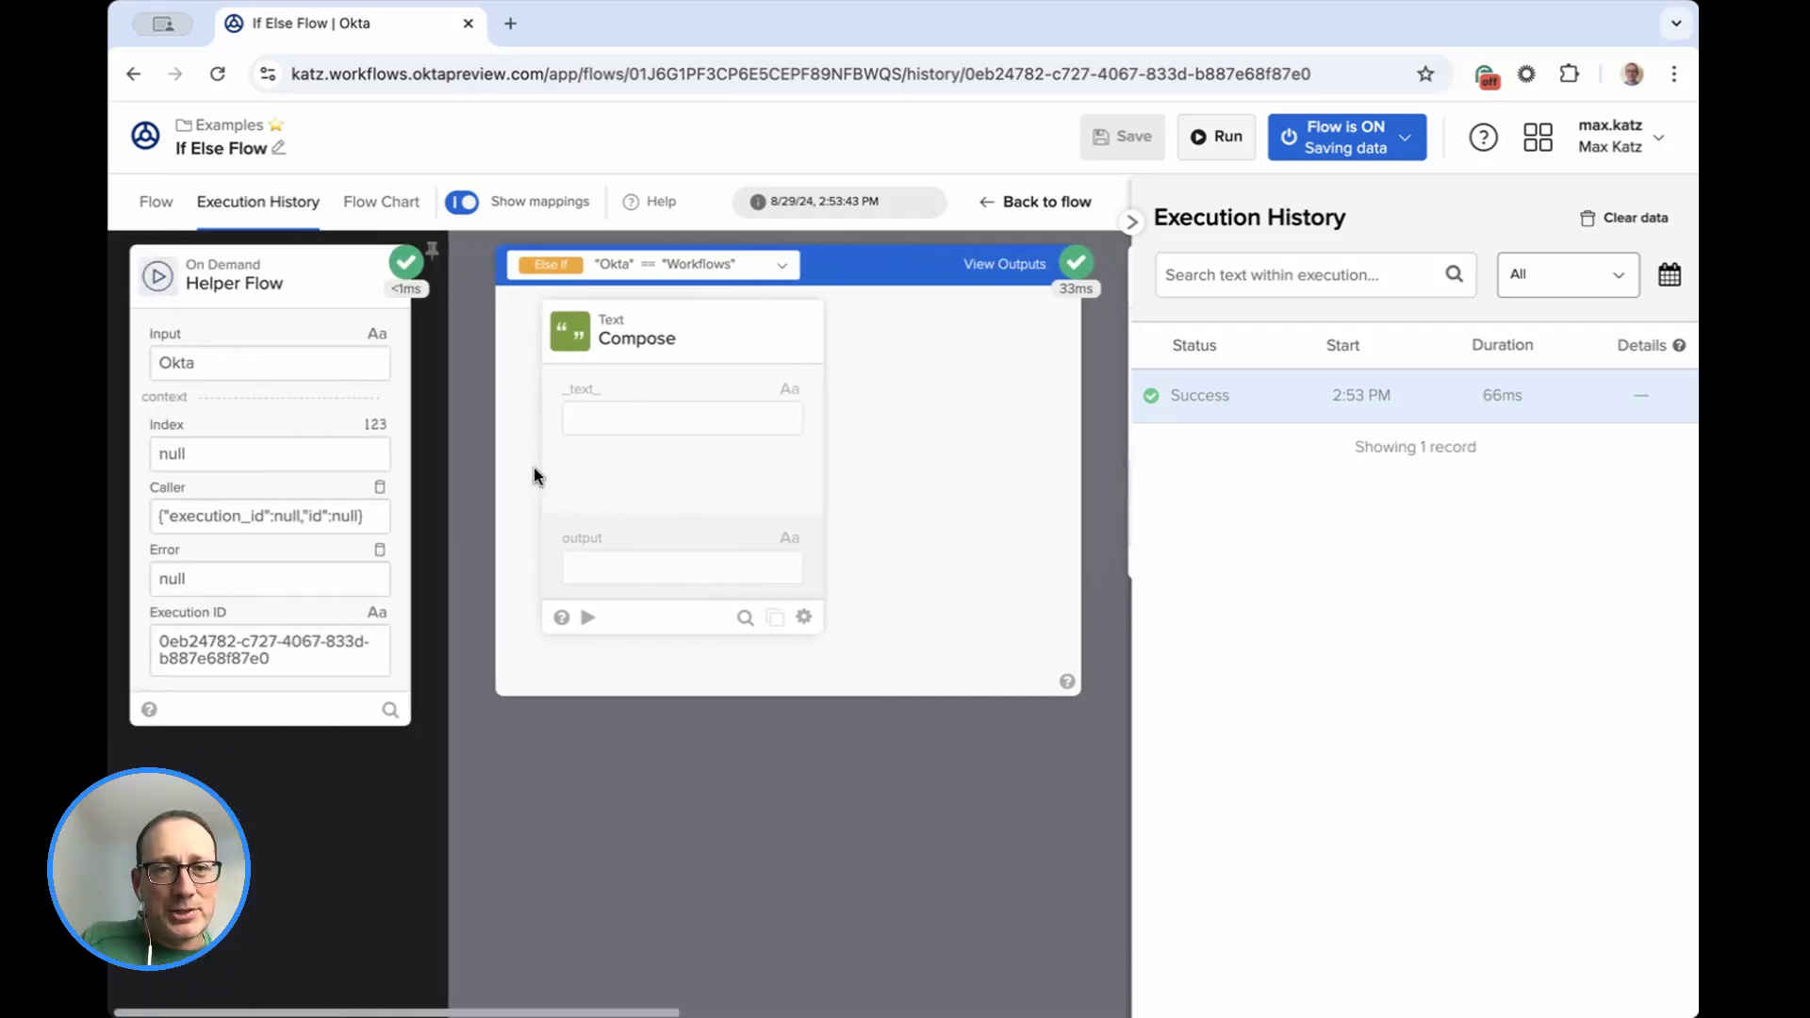
left_click(781, 265)
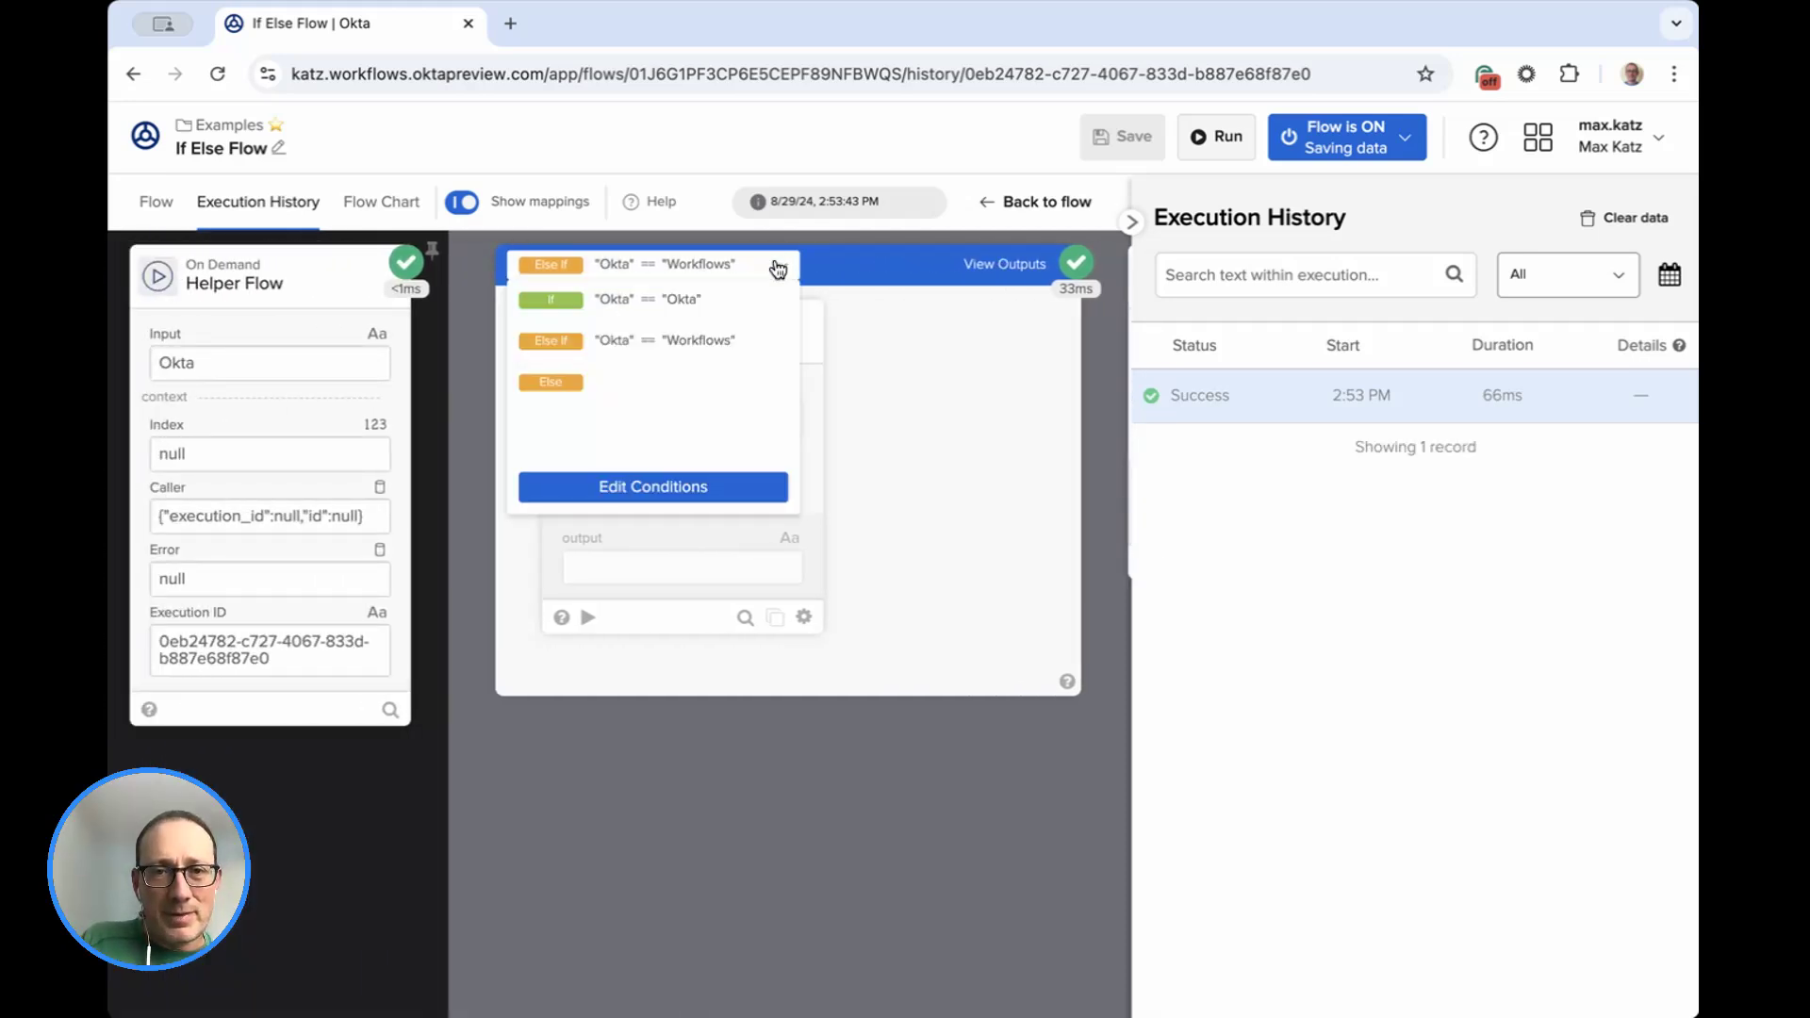
left_click(676, 306)
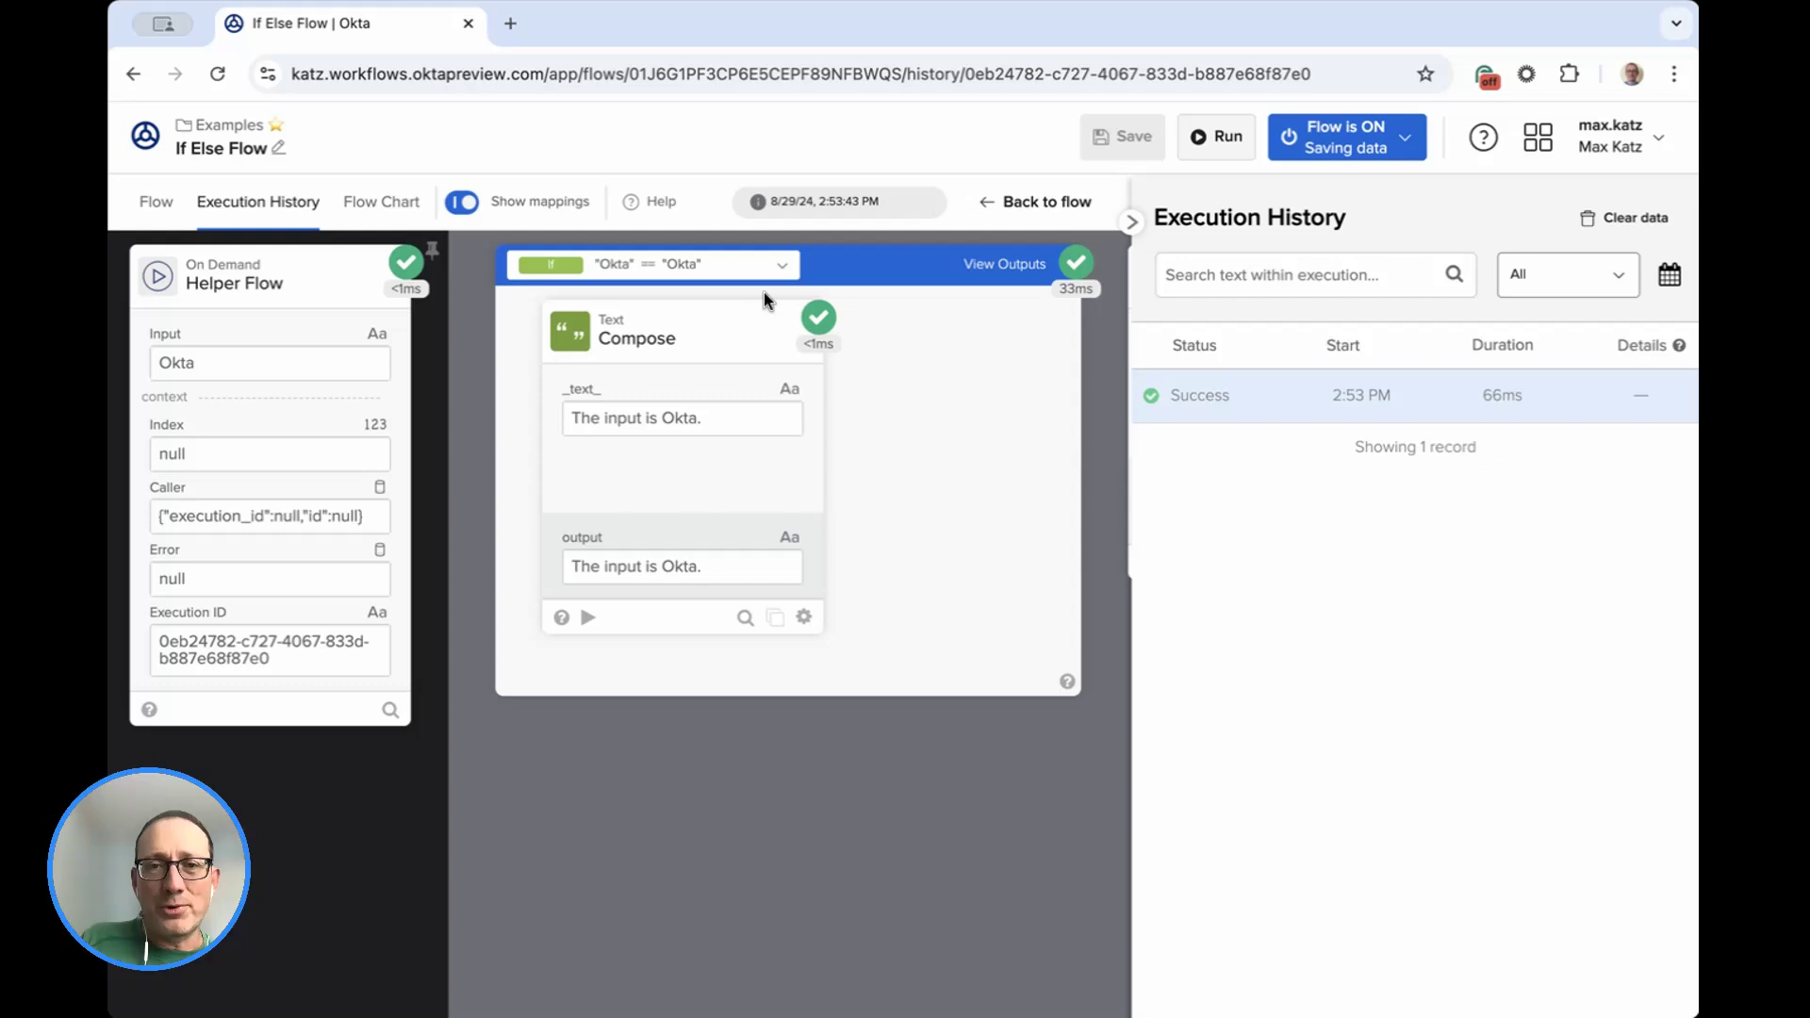
left_click(781, 265)
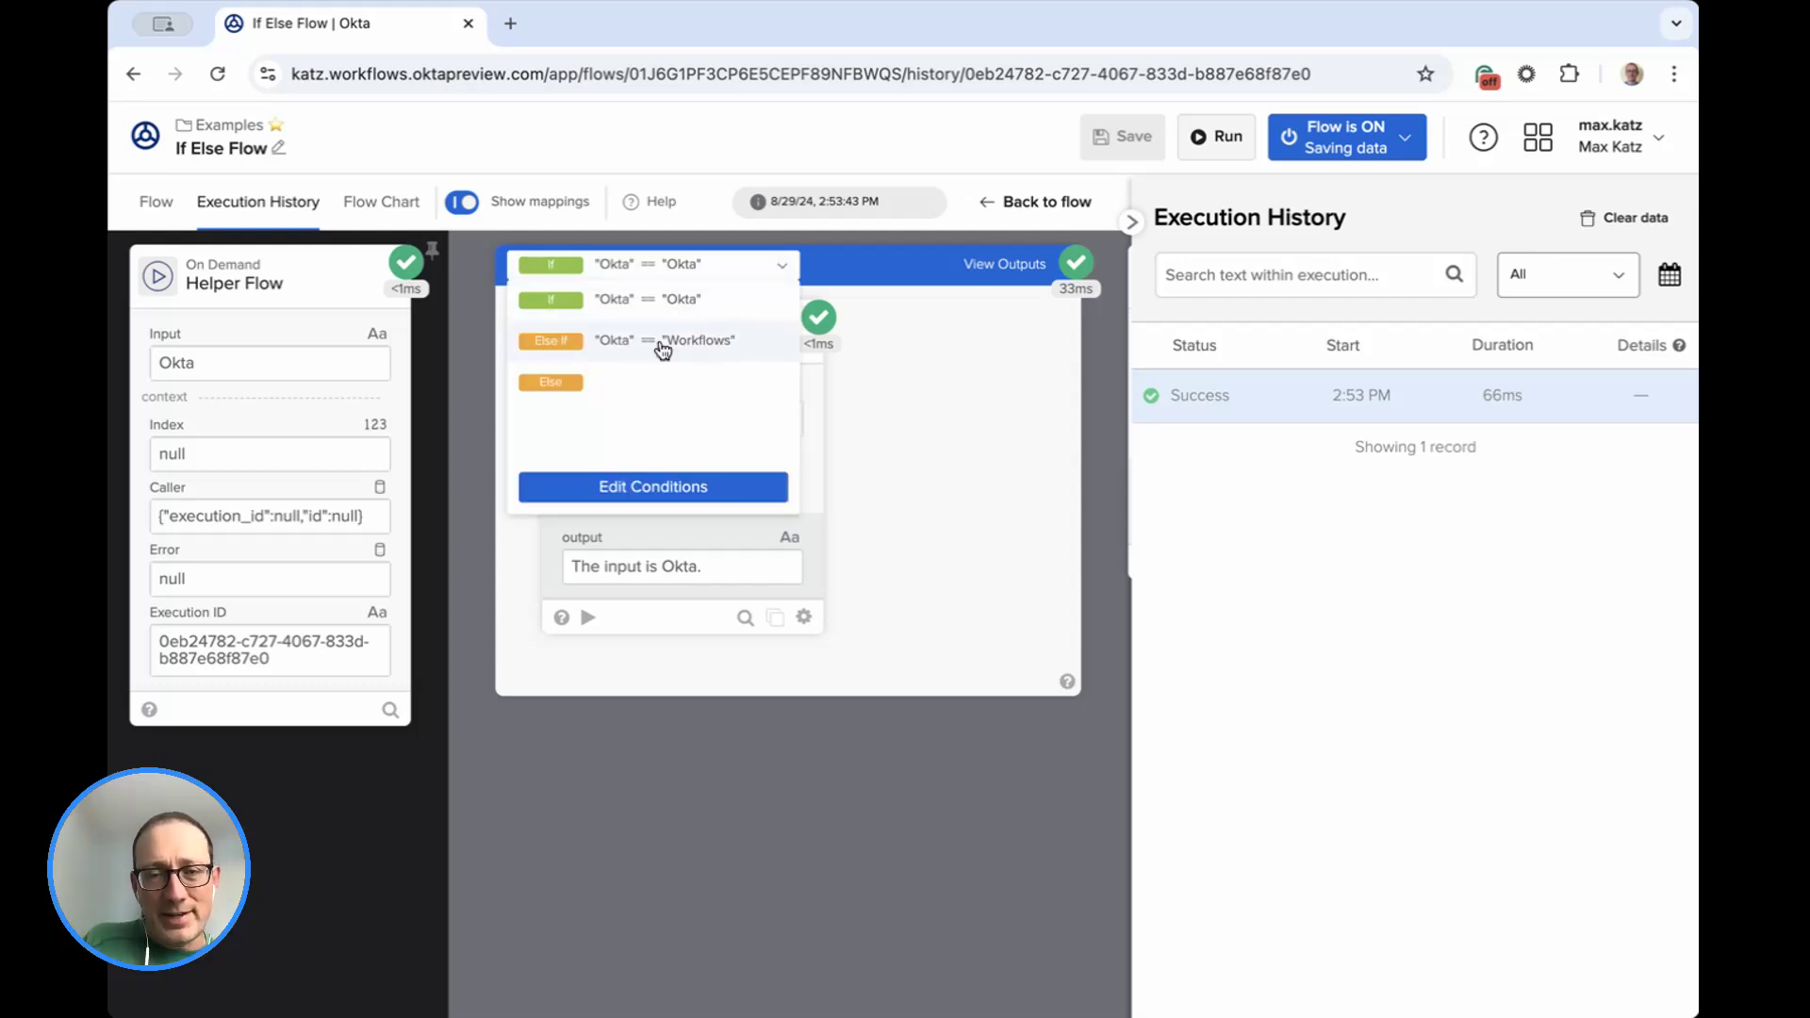
left_click(687, 343)
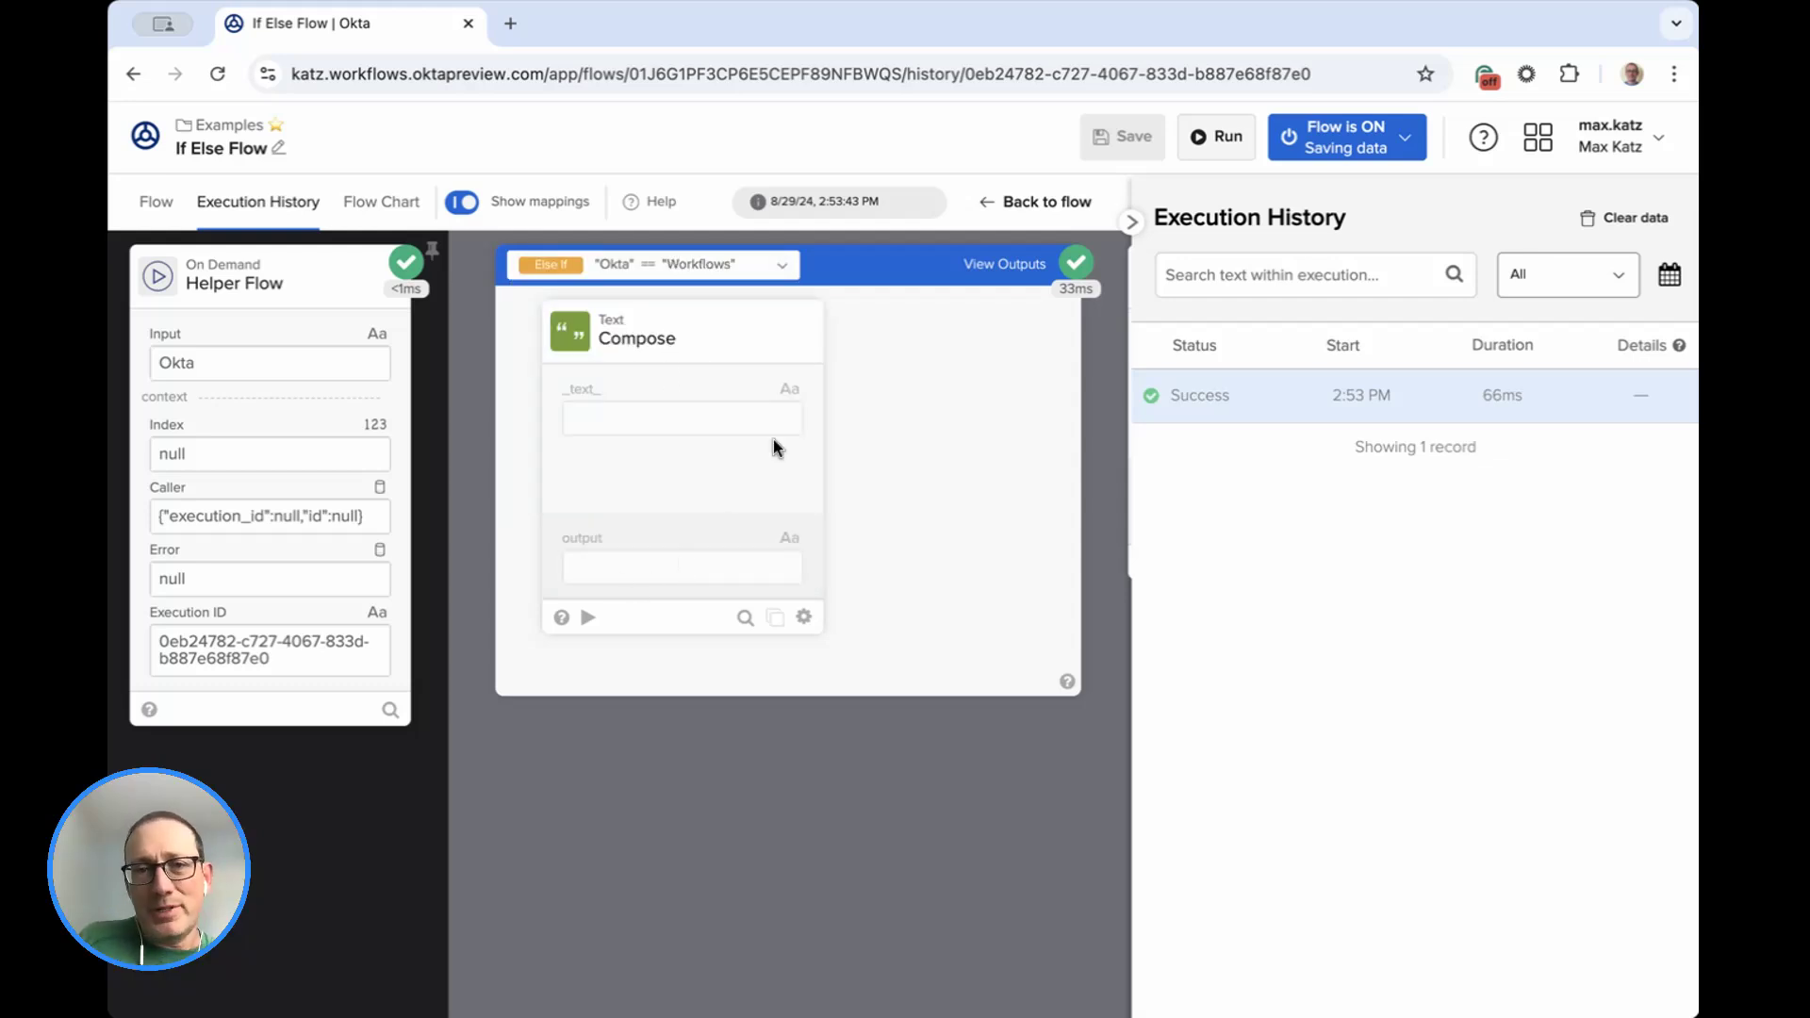
left_click(797, 269)
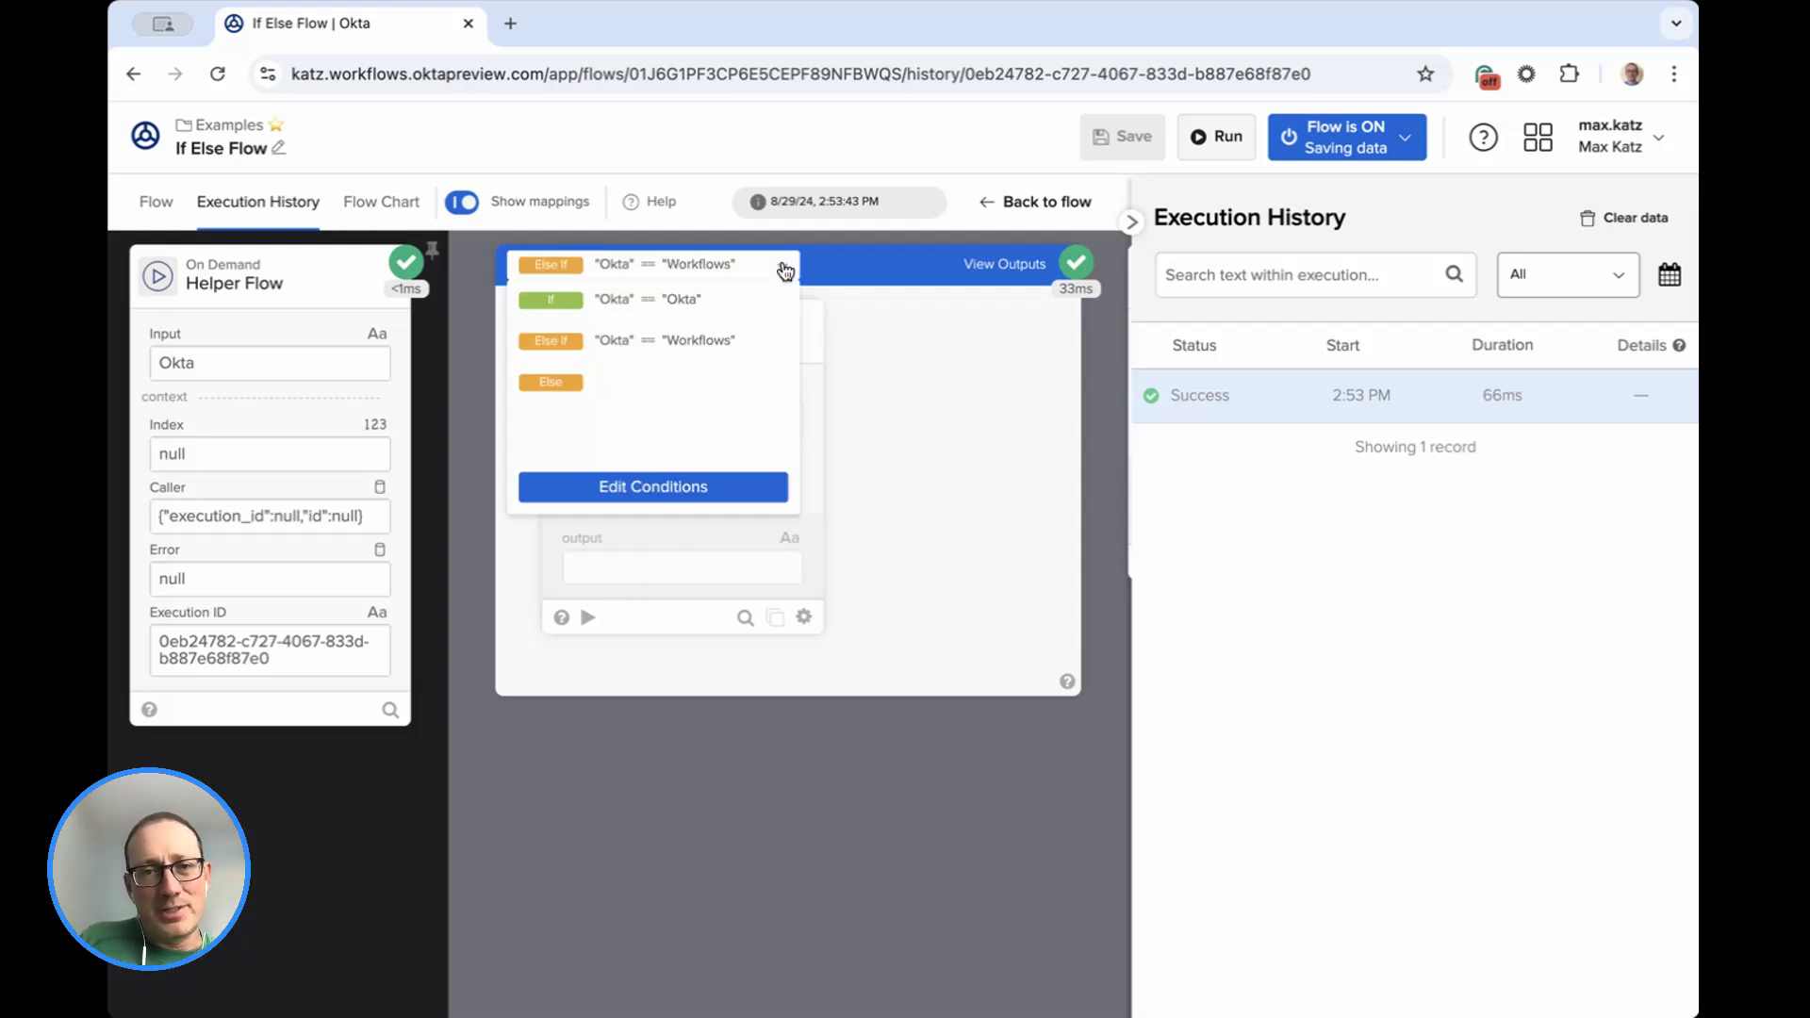
left_click(620, 384)
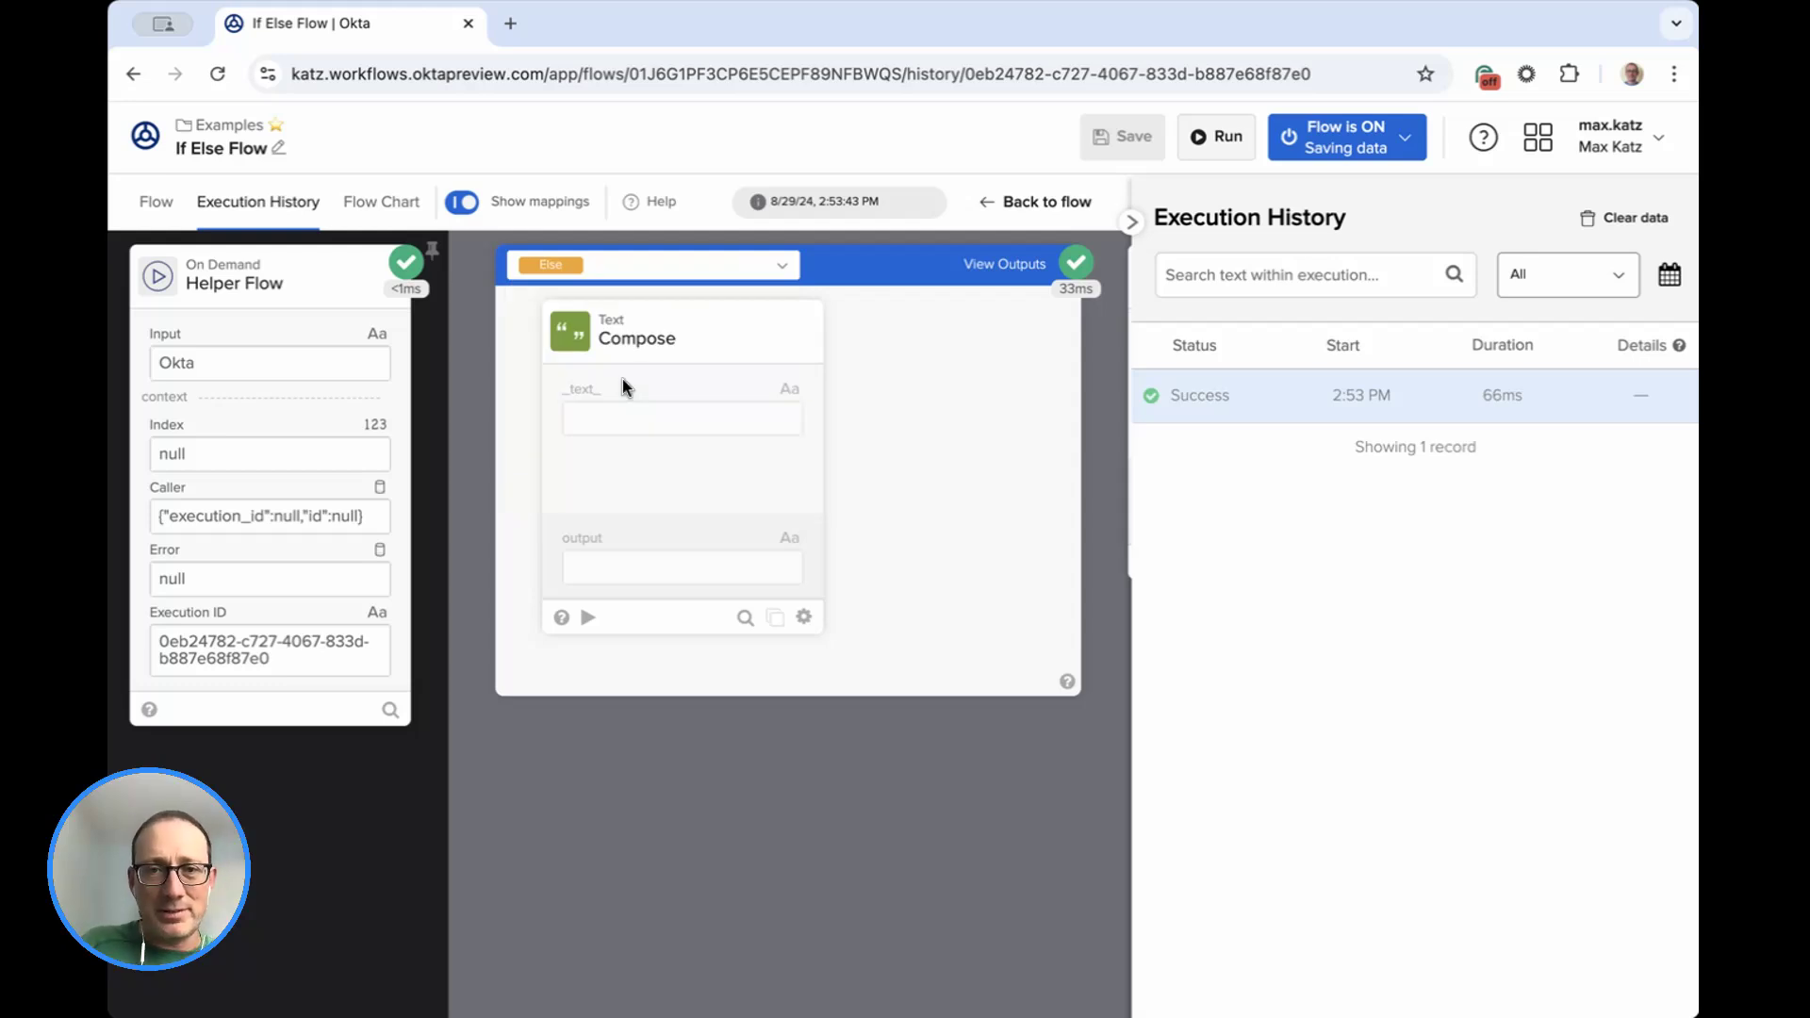
Run the flow again with Workflows as the input.
left_click(1226, 140)
double_click(790, 385)
type("Workflows")
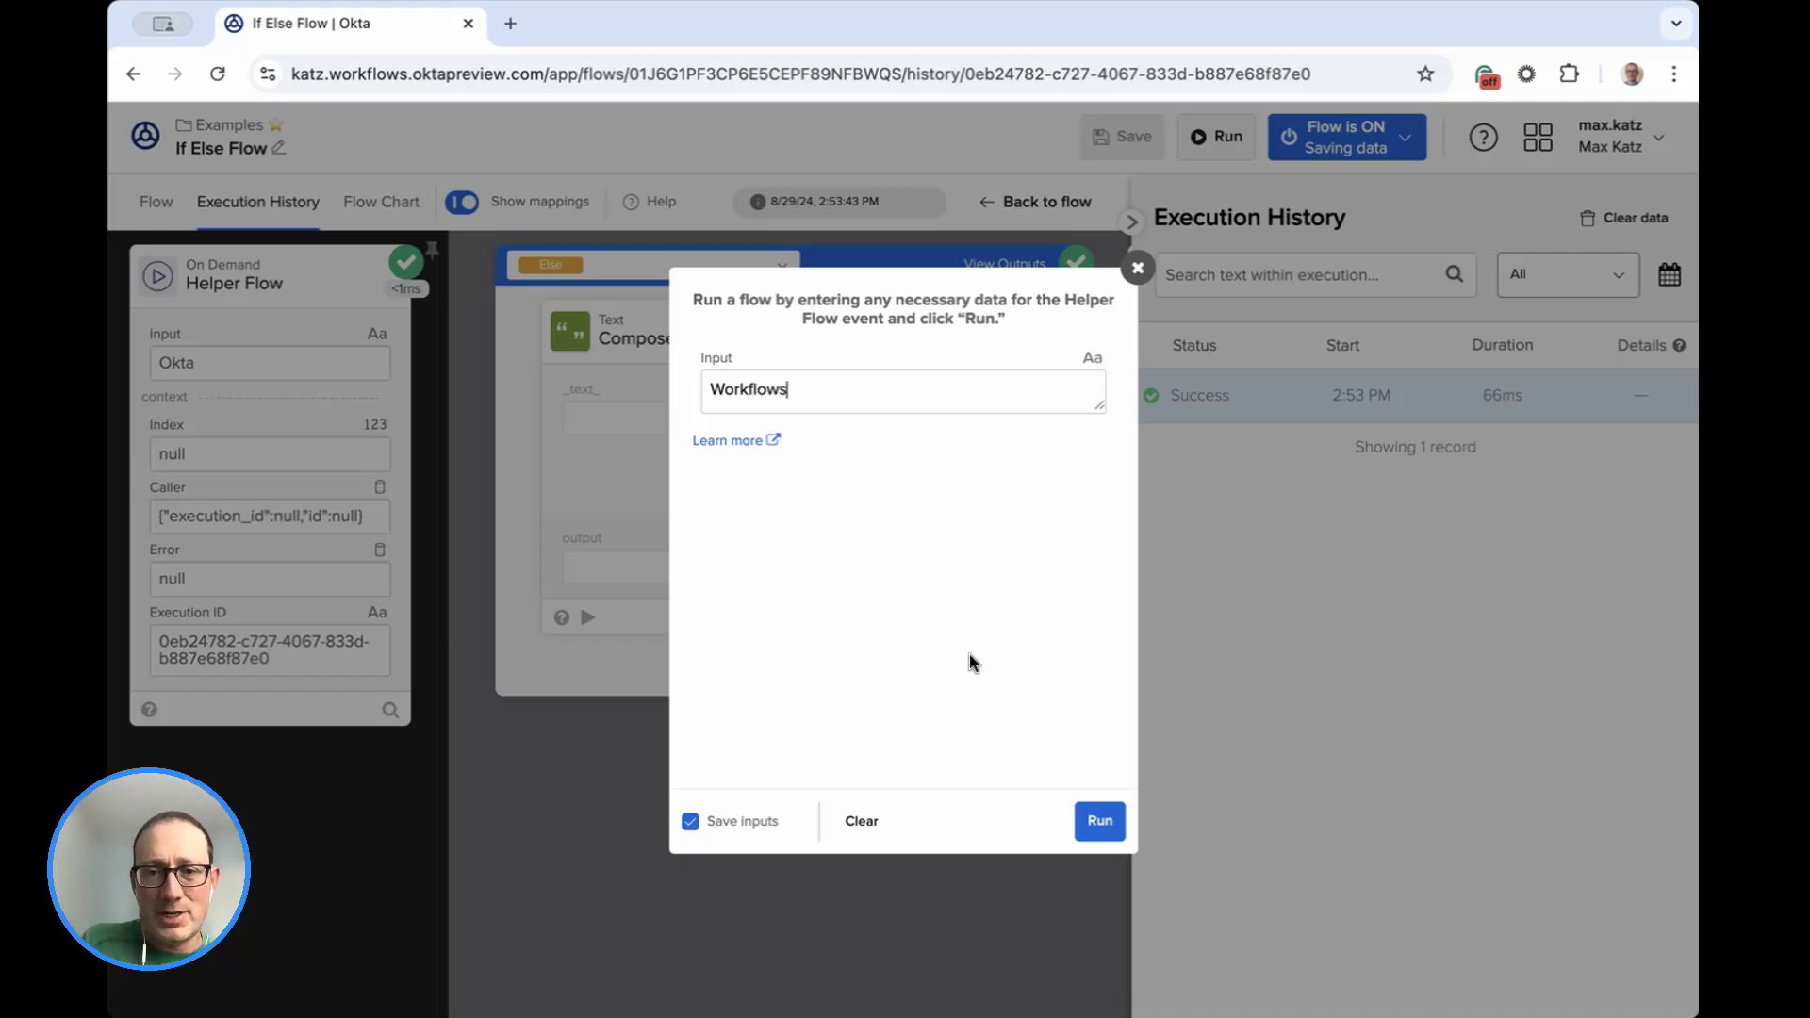
left_click(1105, 816)
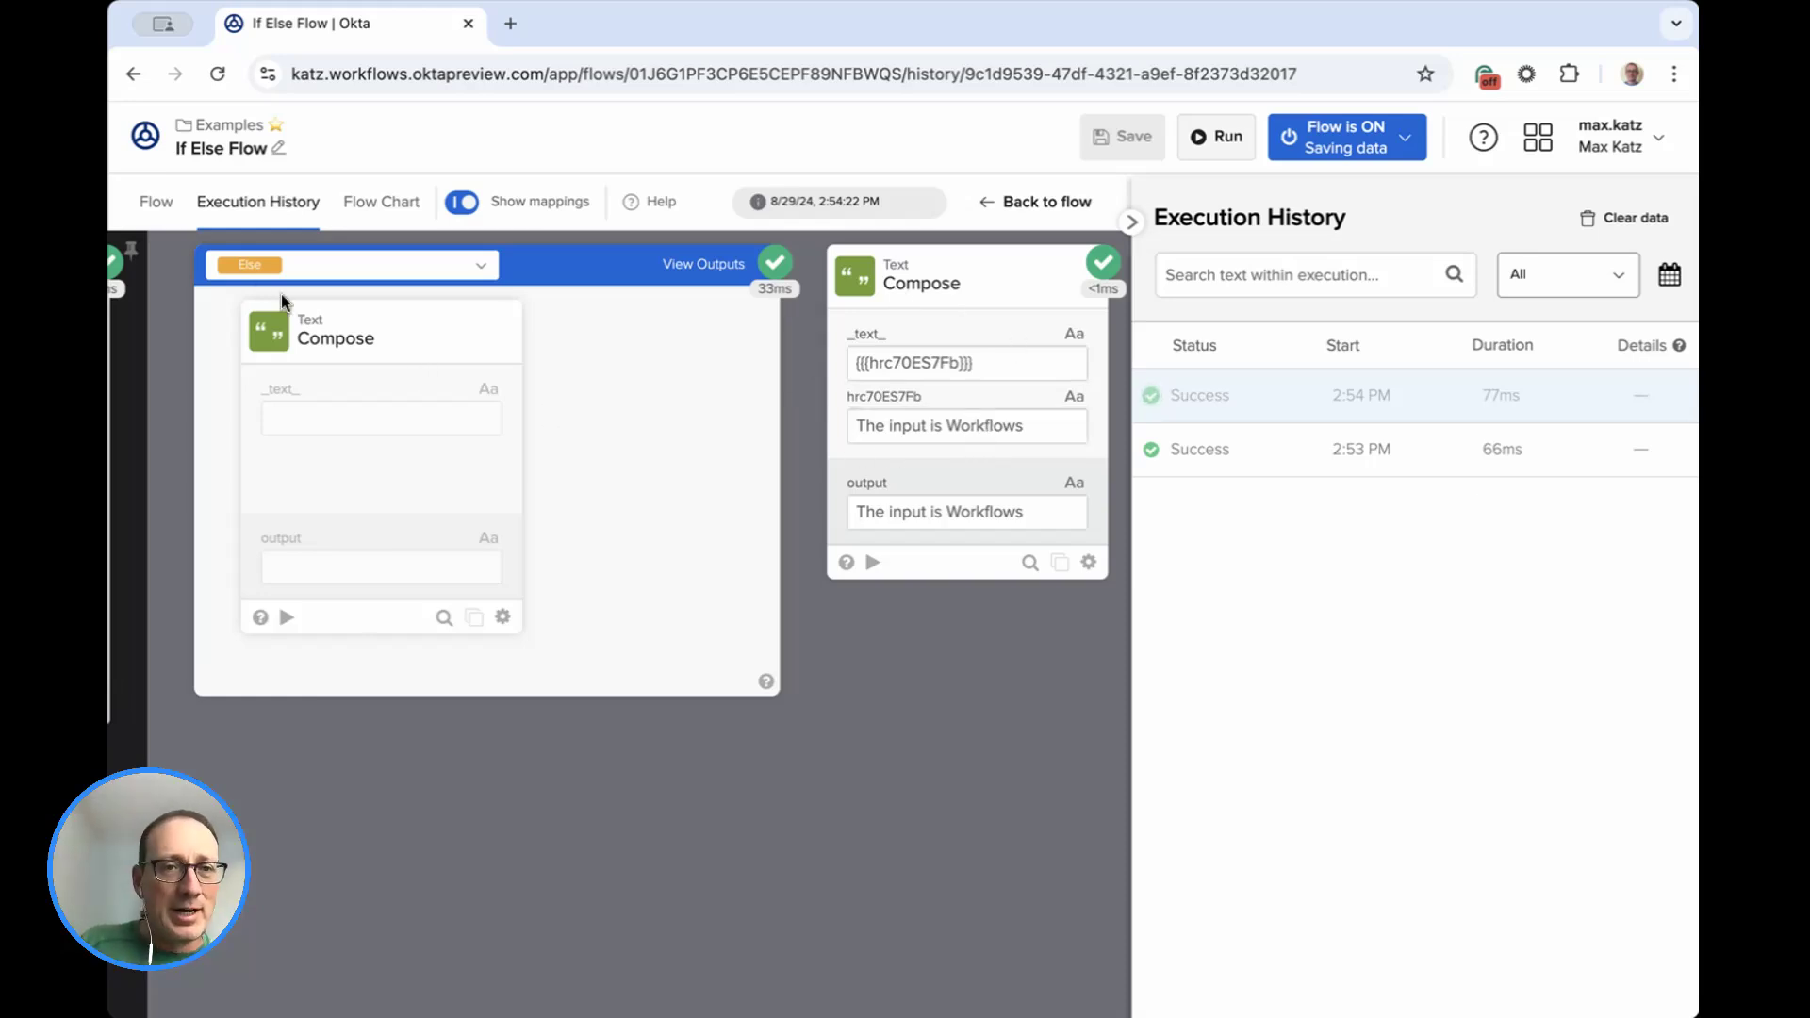
Inspect the Else If and If branches in the execution details of the Workflows run.
left_click(395, 269)
left_click(388, 345)
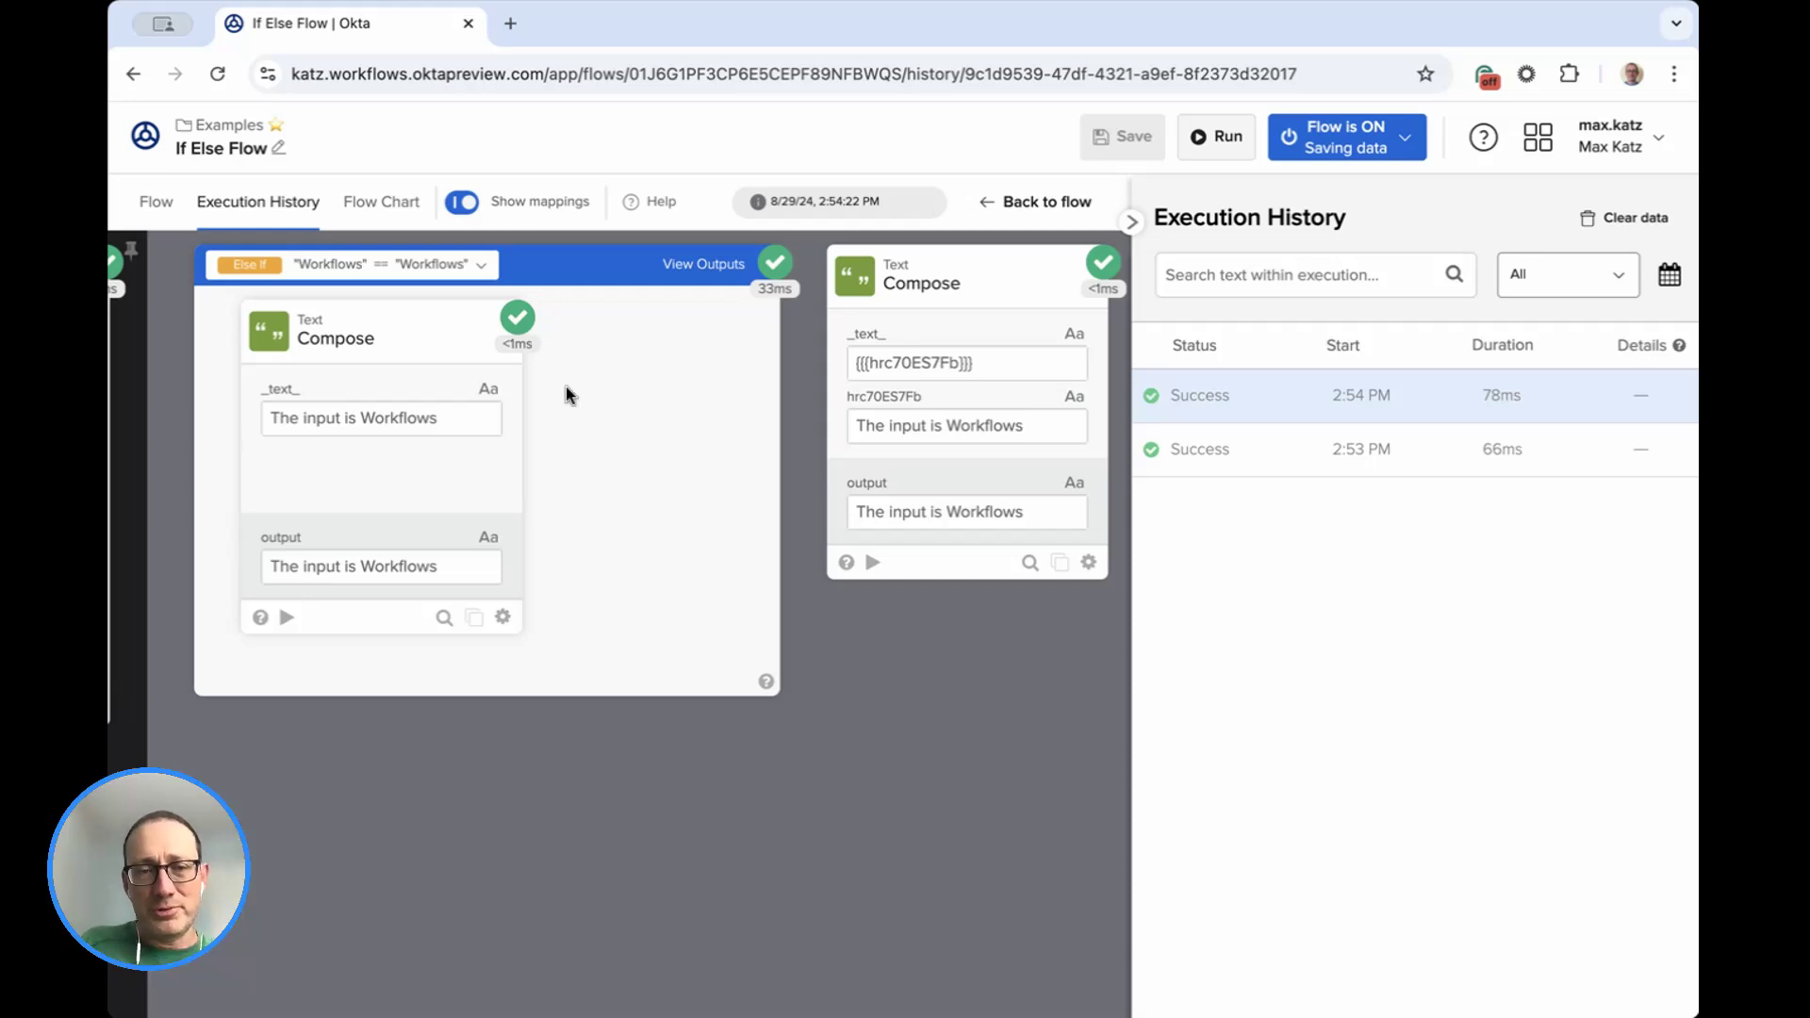
left_click(435, 271)
left_click(379, 298)
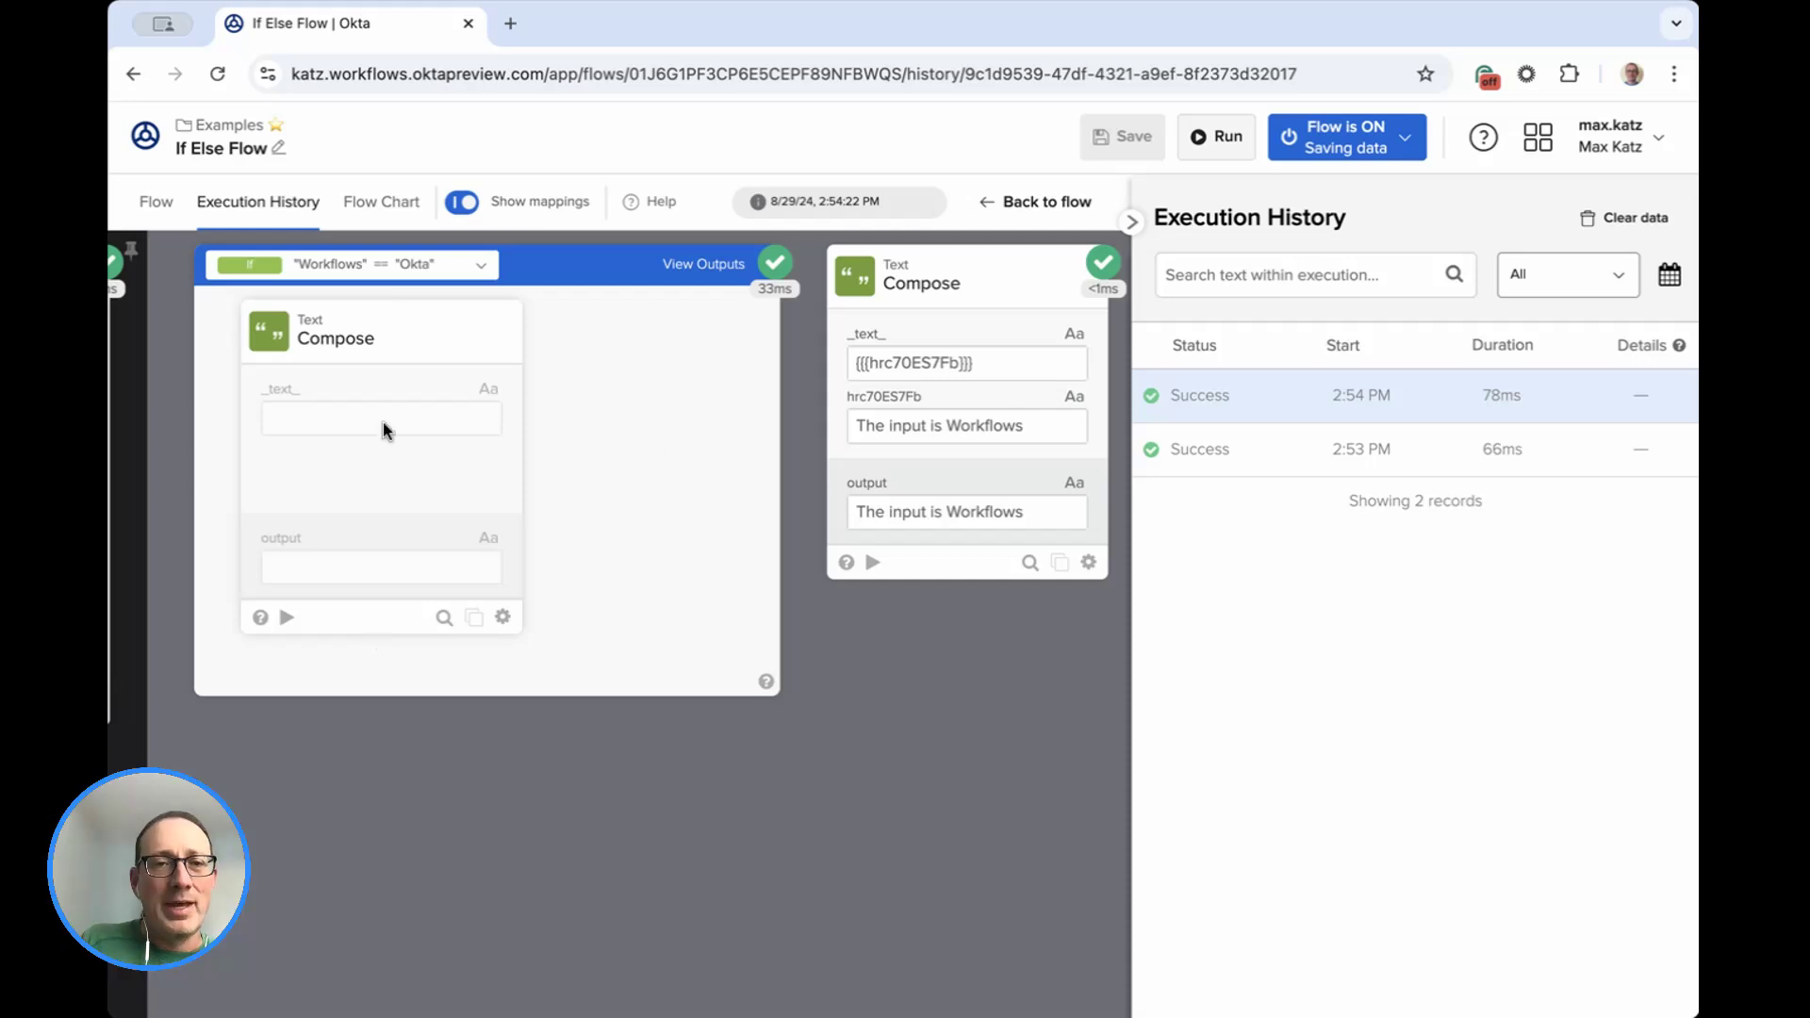
Run the flow once more with No code as the input.
left_click(1216, 141)
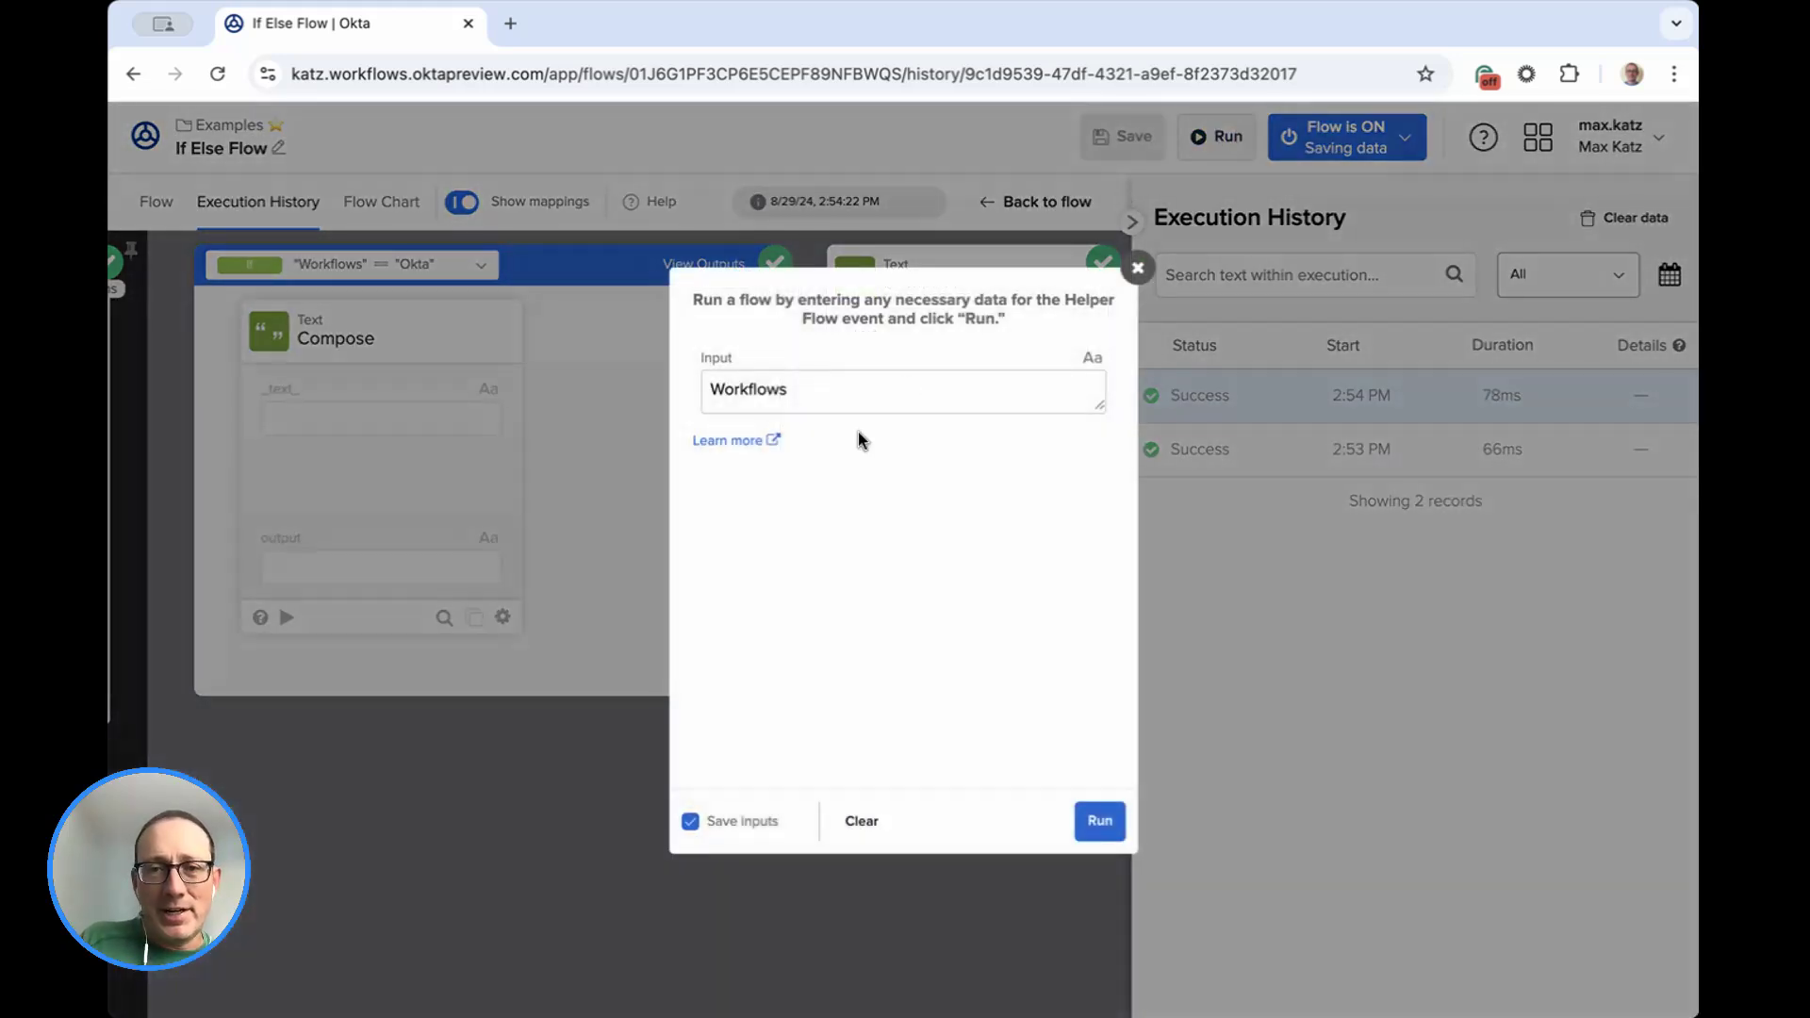
double_click(918, 398)
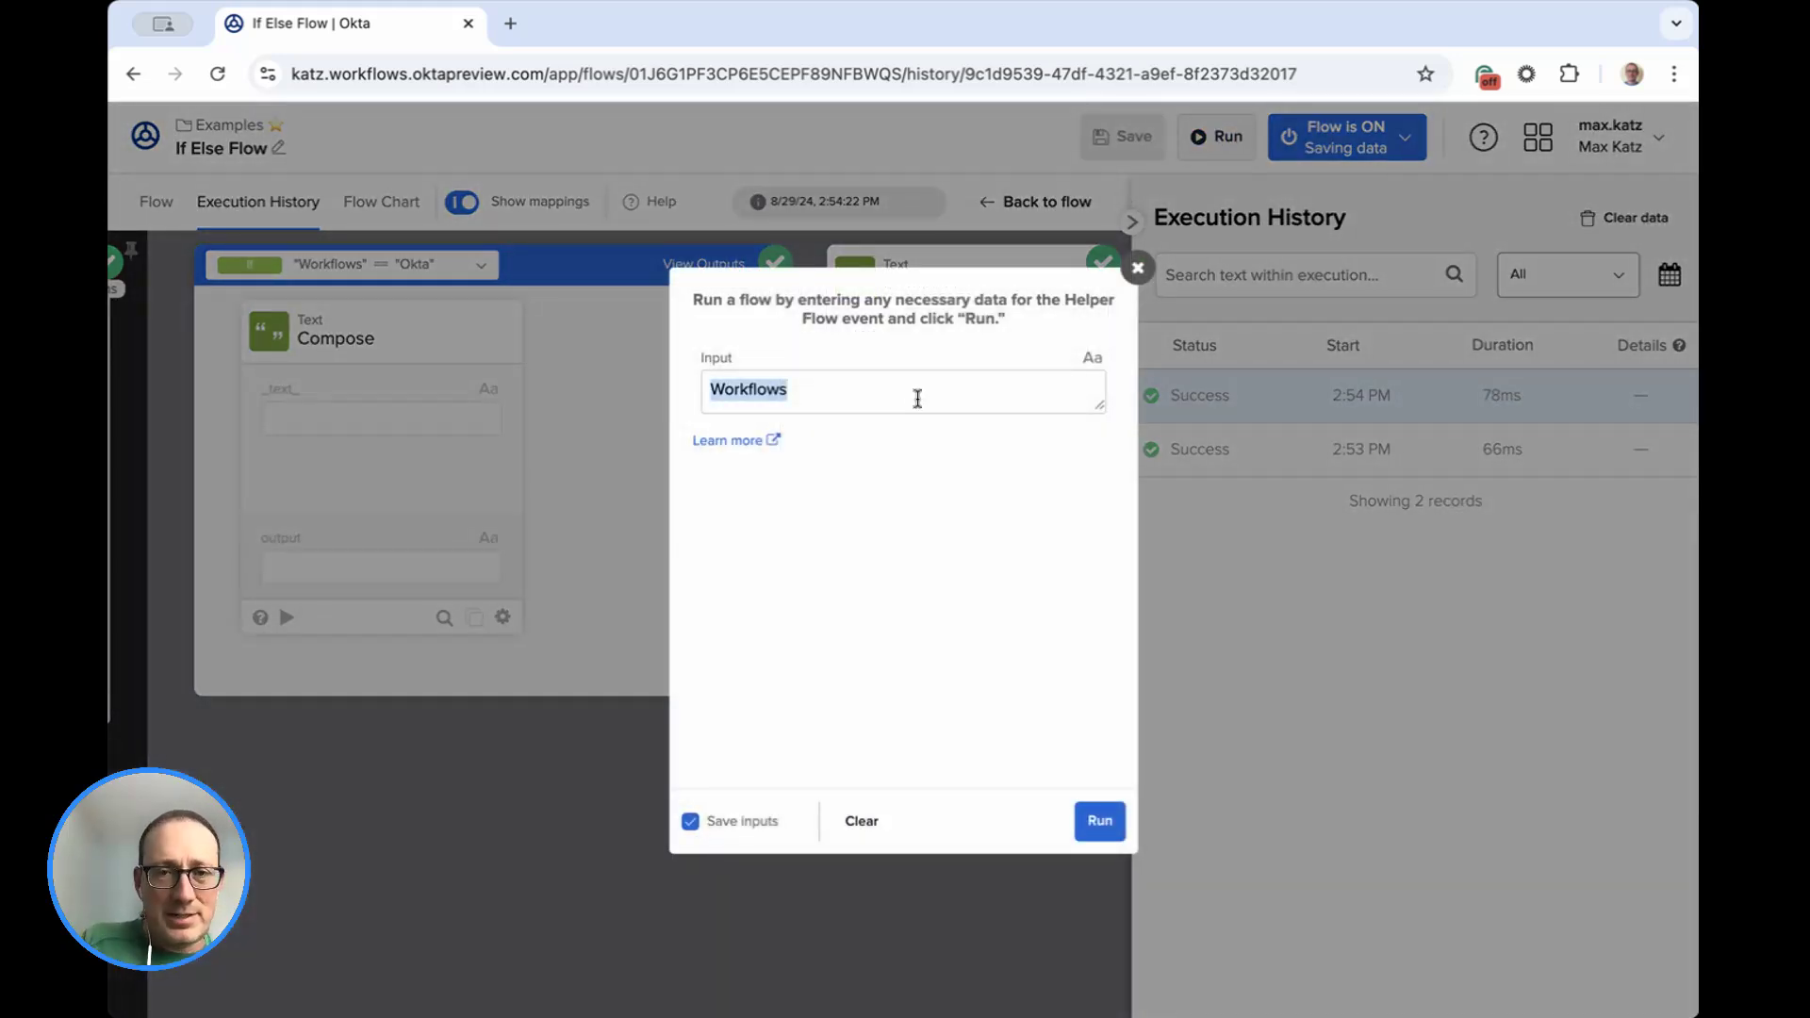
type("No code")
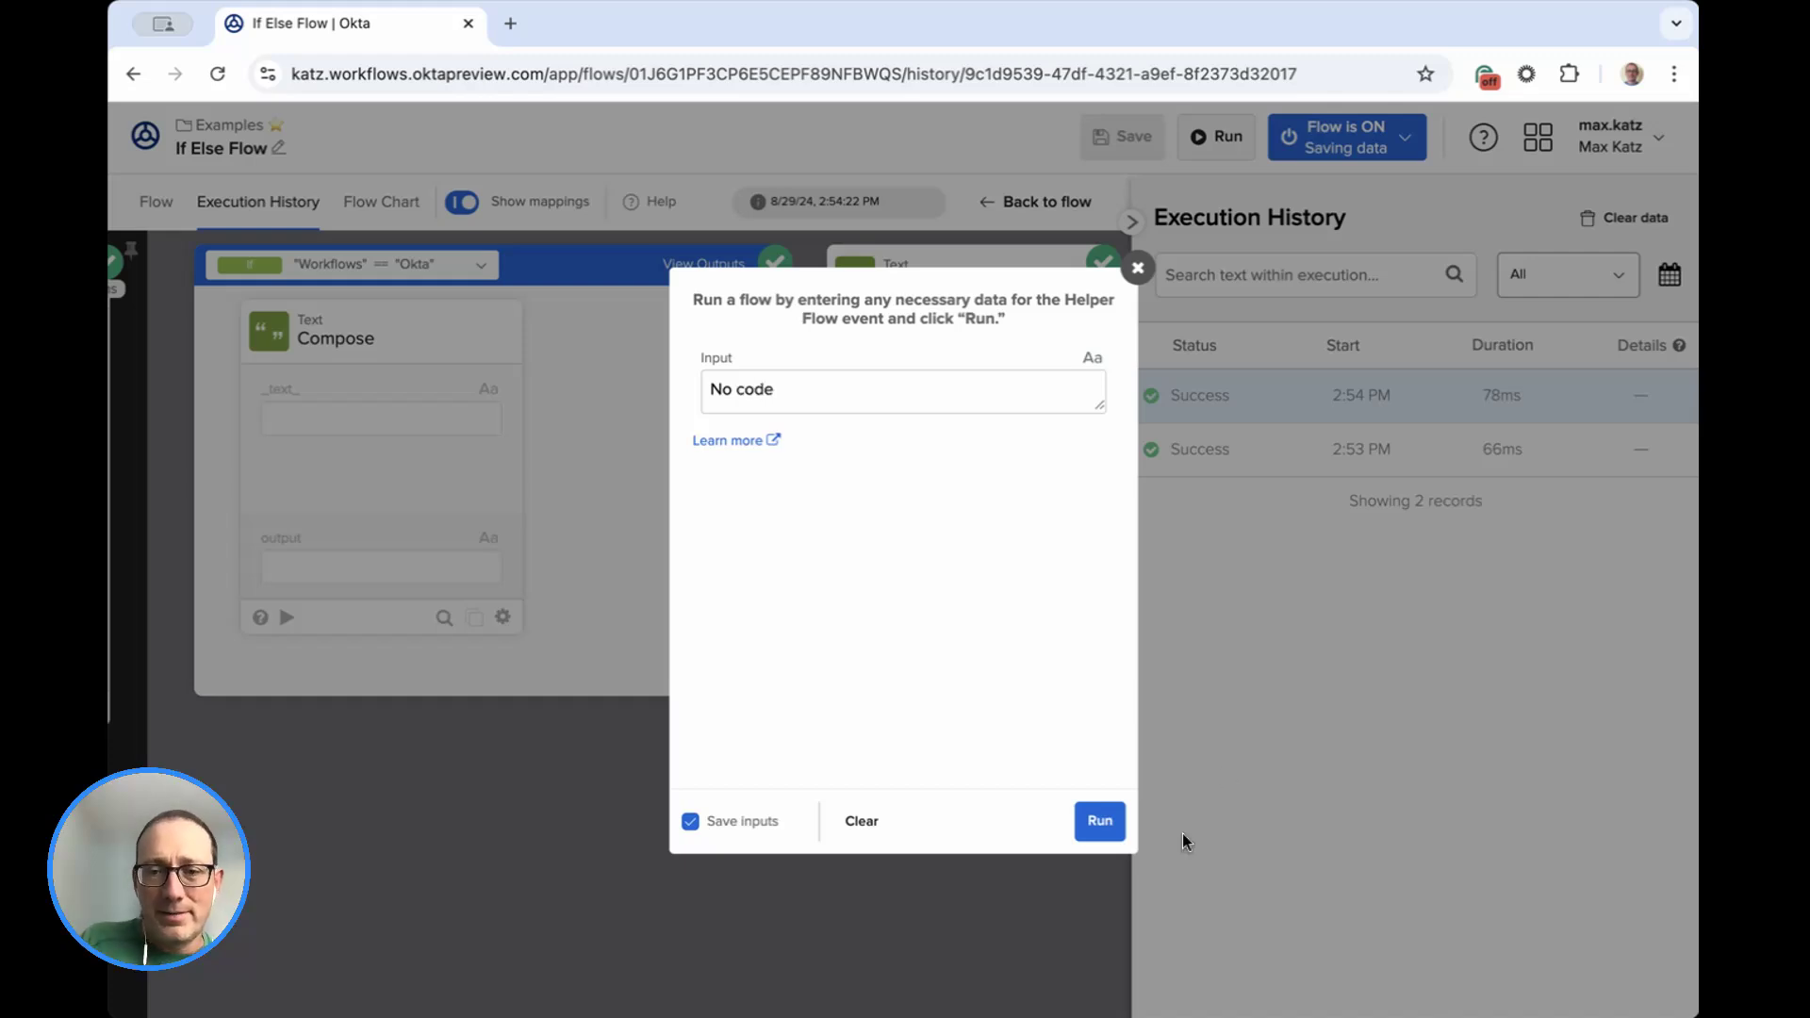
left_click(1099, 822)
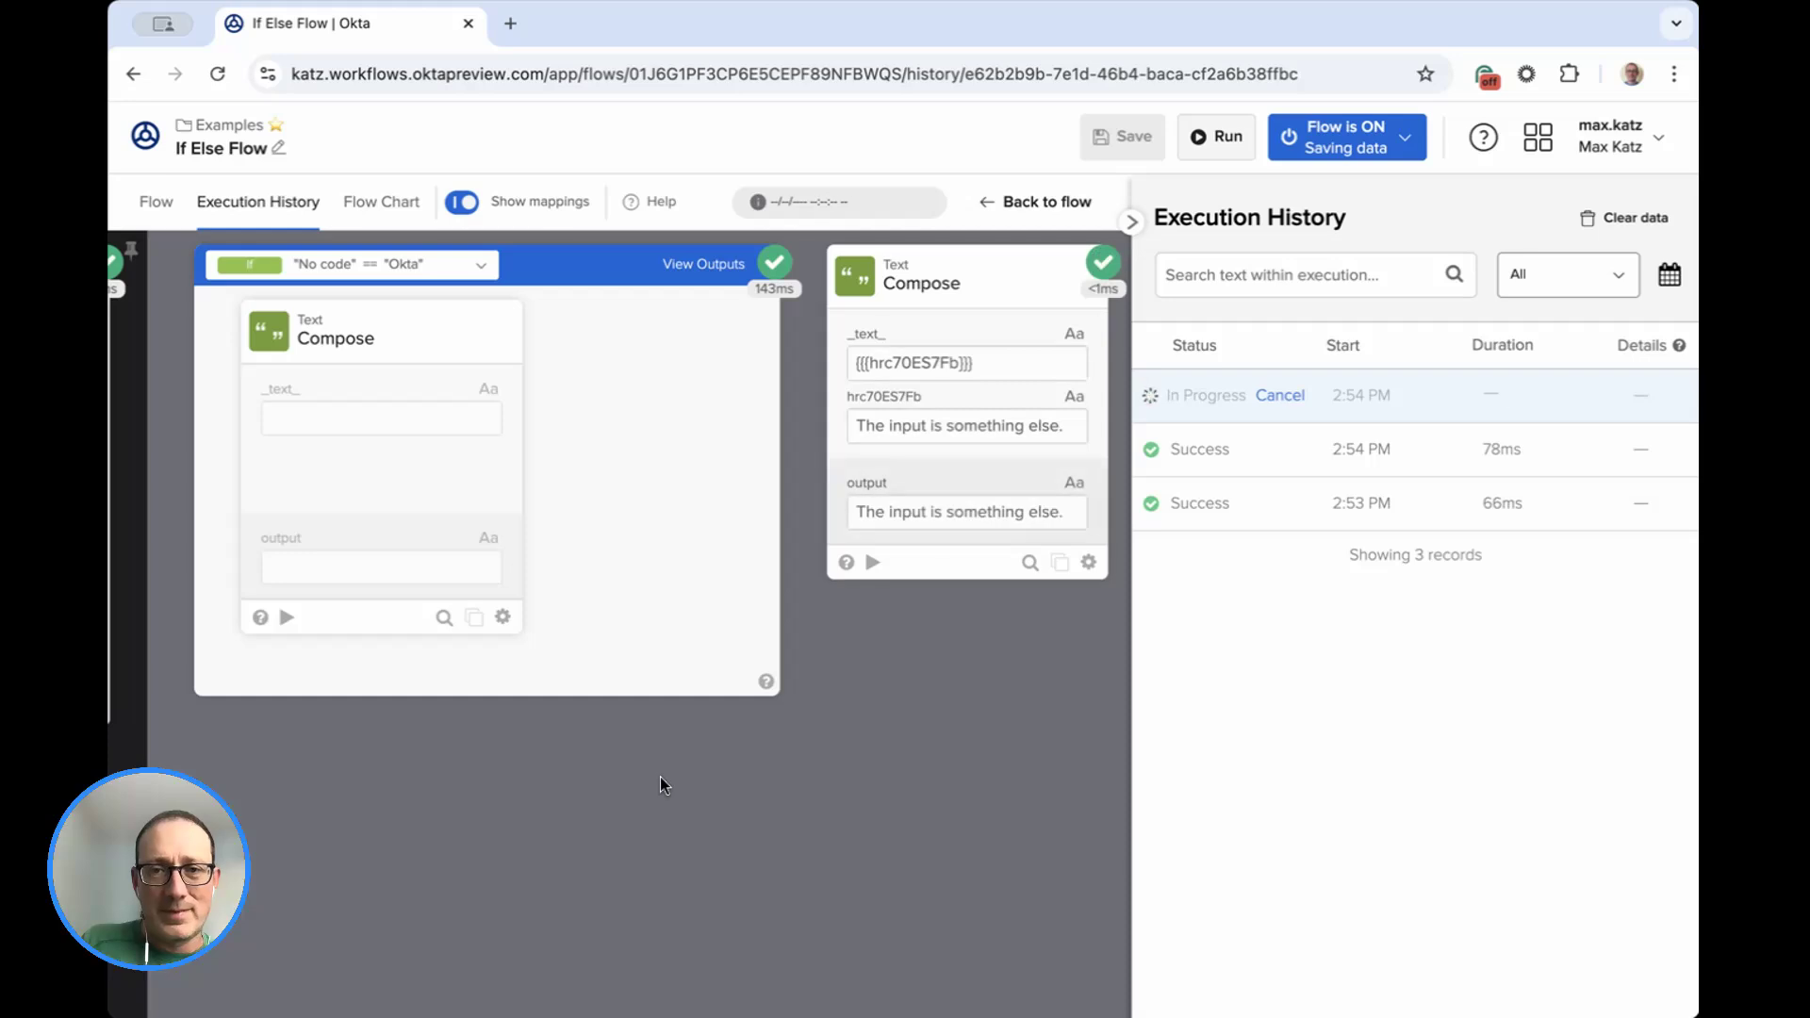
Inspect the Else branch and the Helper Flow input in the execution details of the No code run.
left_click(483, 273)
left_click(325, 389)
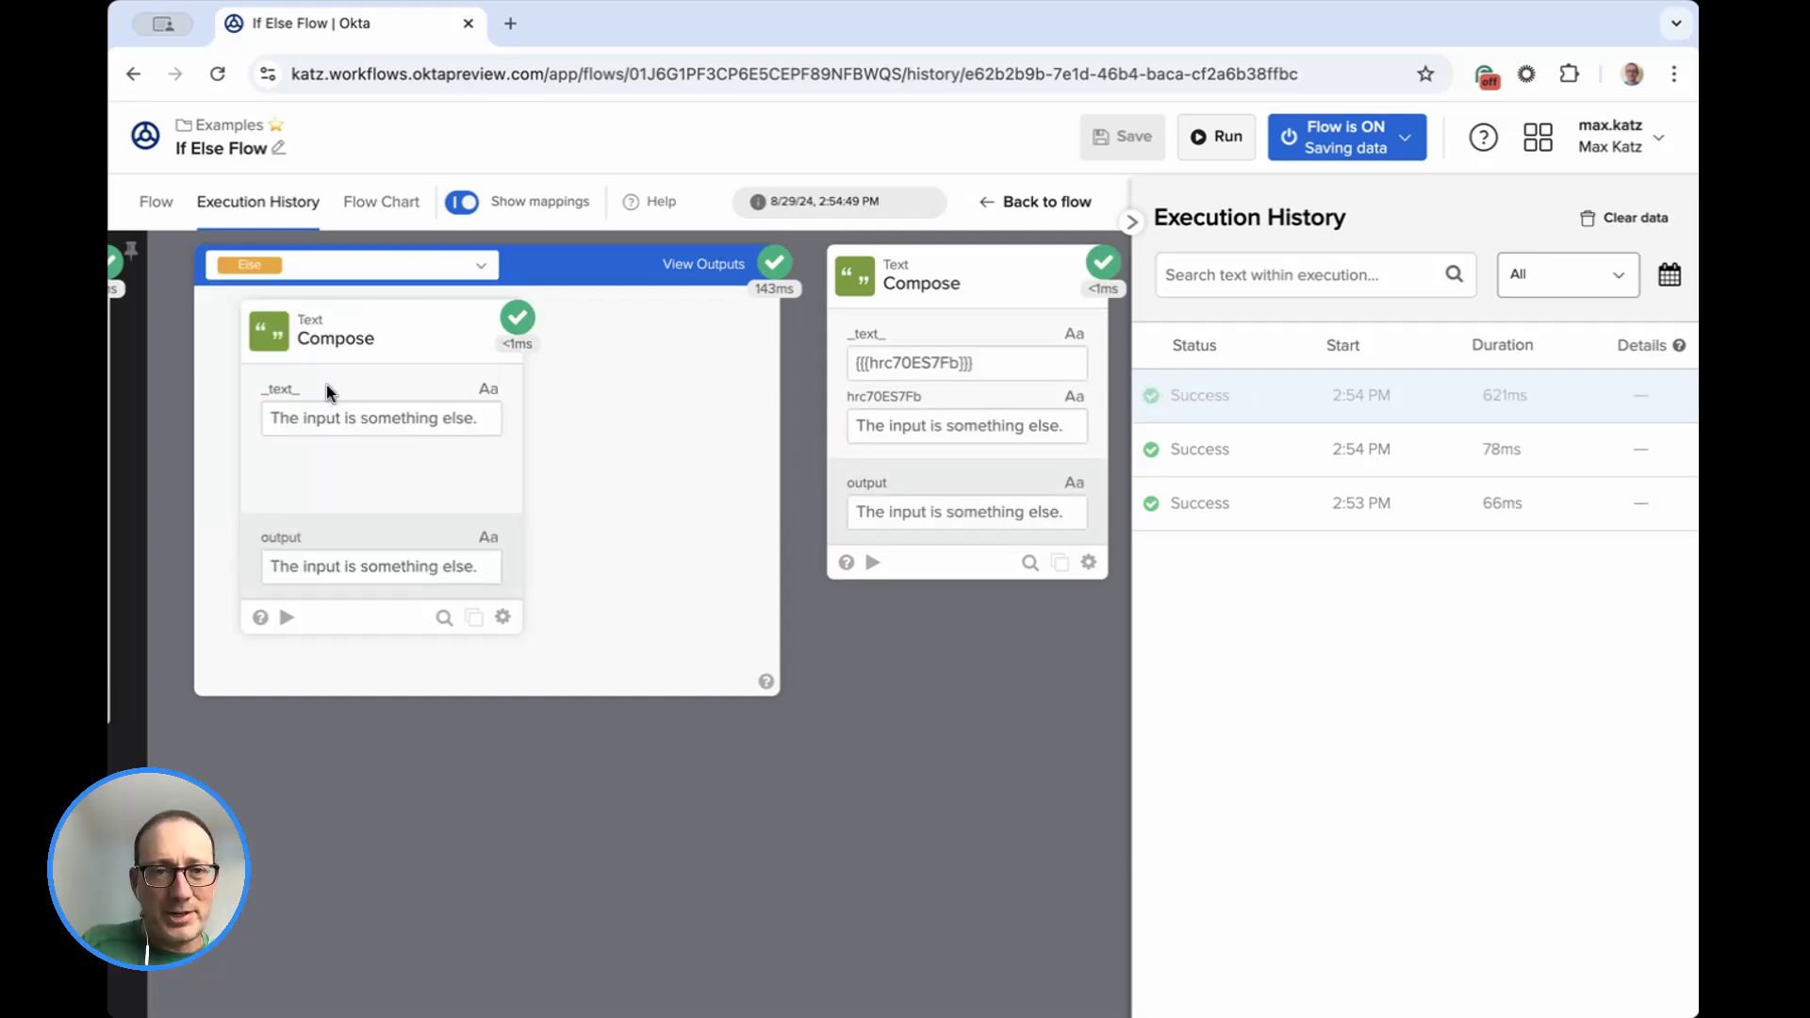
scroll(532, 572, "left", 2)
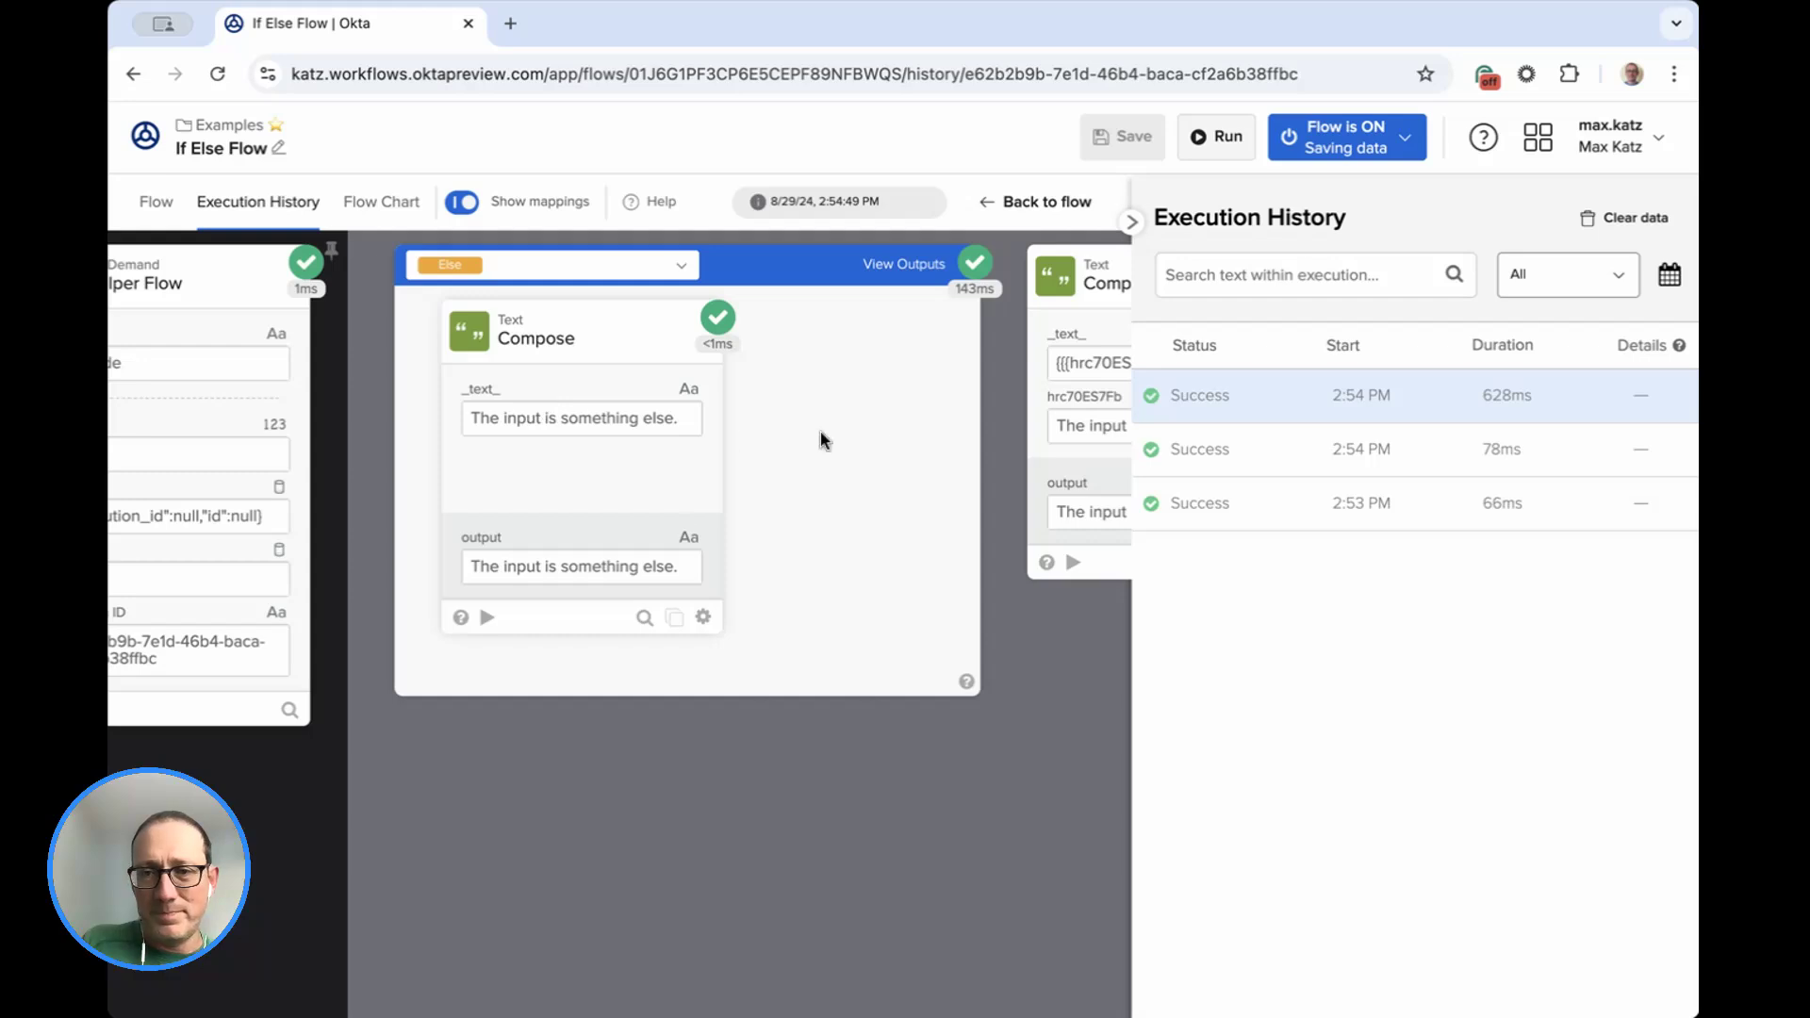
scroll(427, 424, "left", 2)
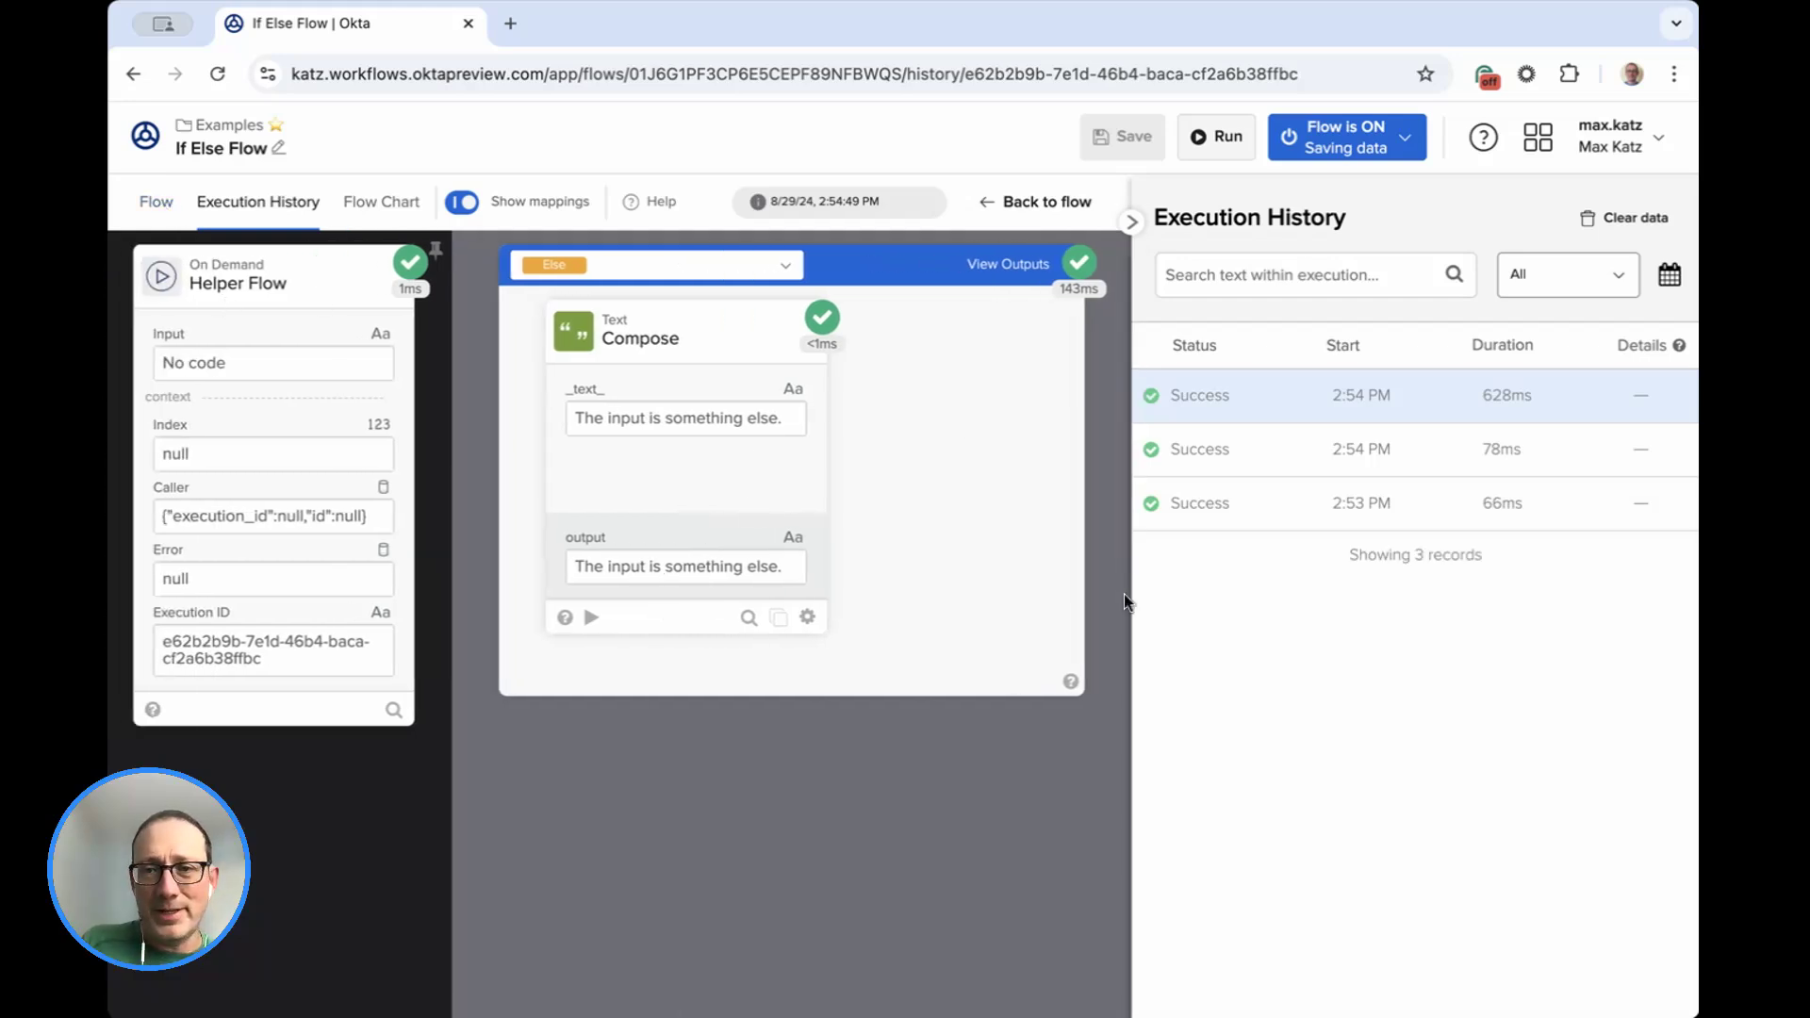
Return to the flow design and review the If/ElseIf card's list of conditions.
left_click(157, 201)
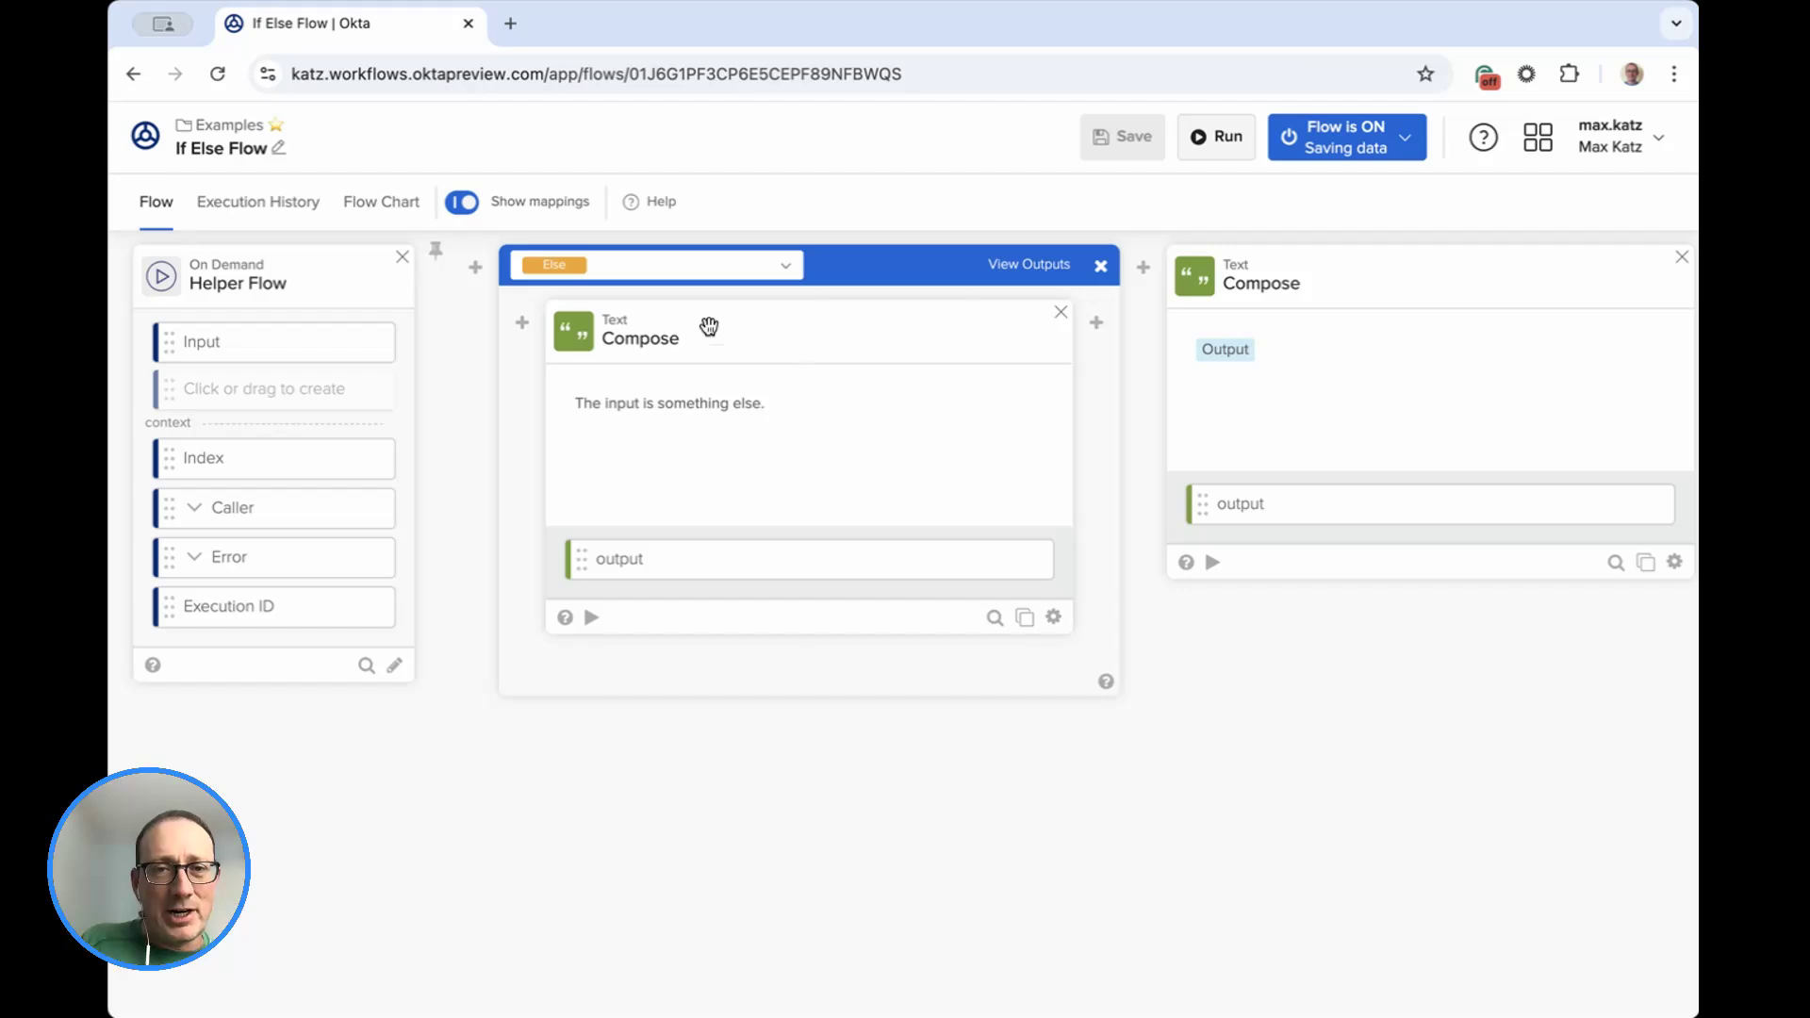
left_click(784, 266)
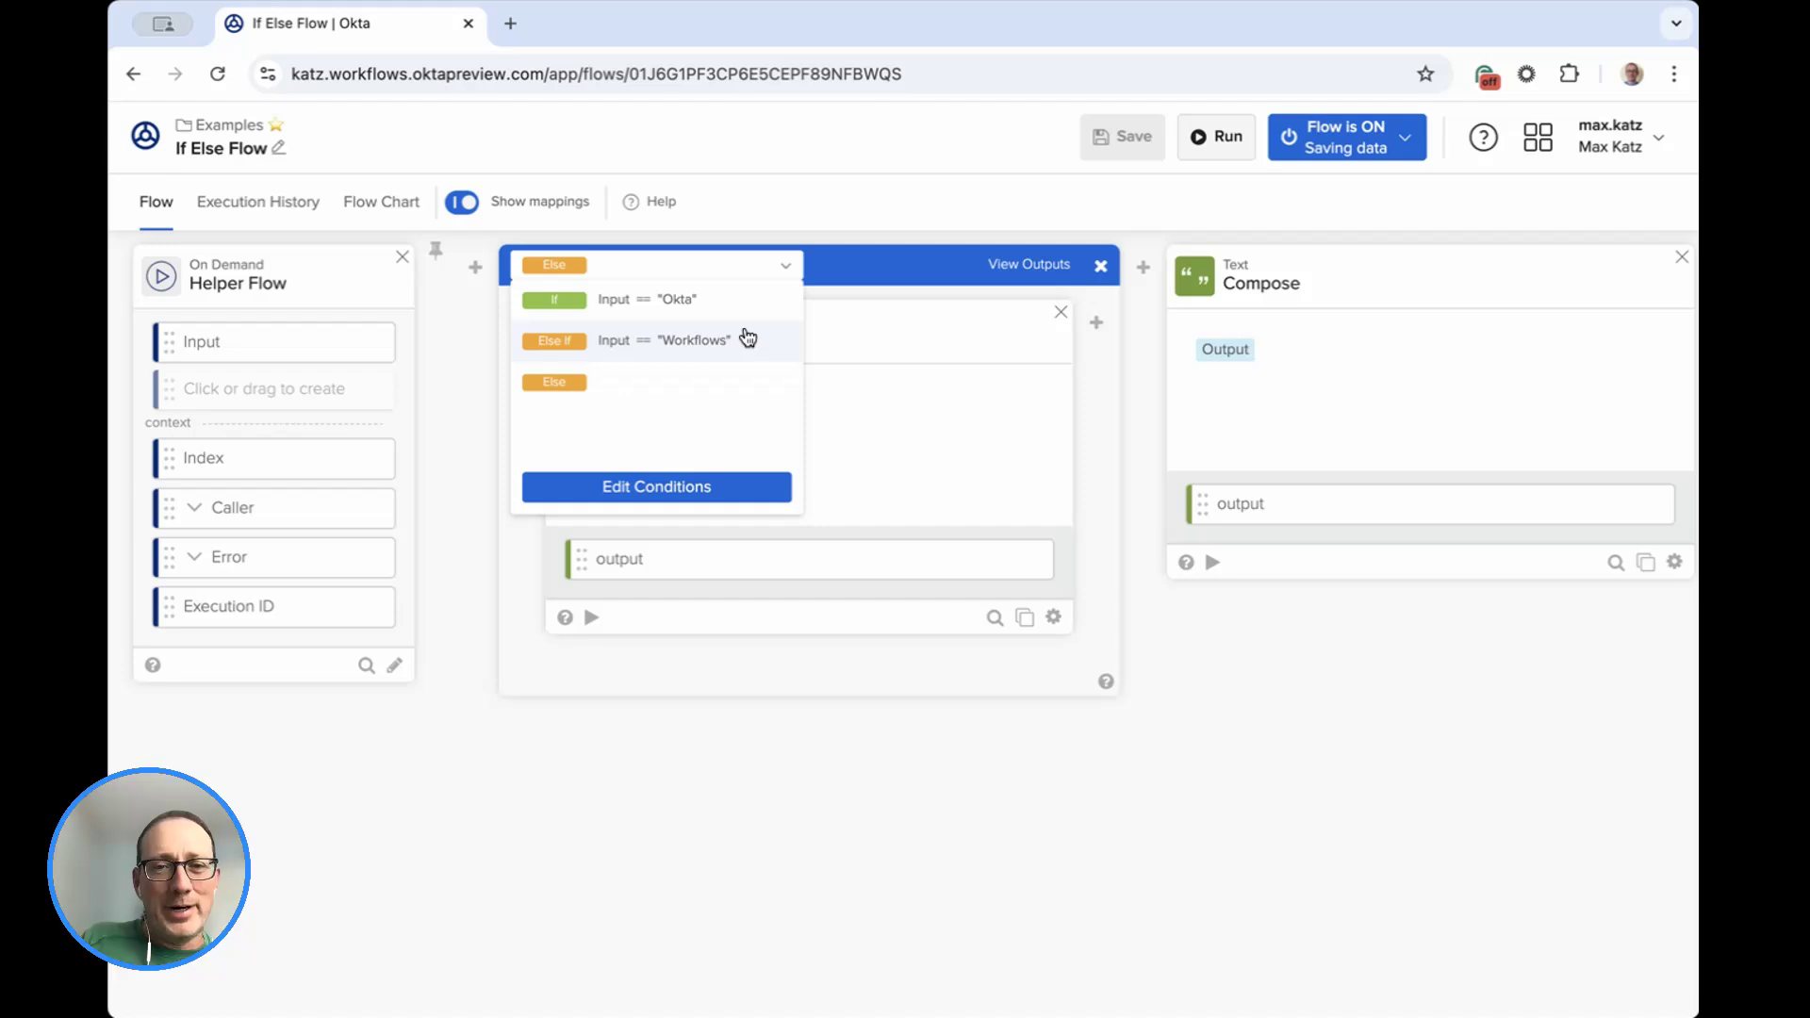
left_click(462, 524)
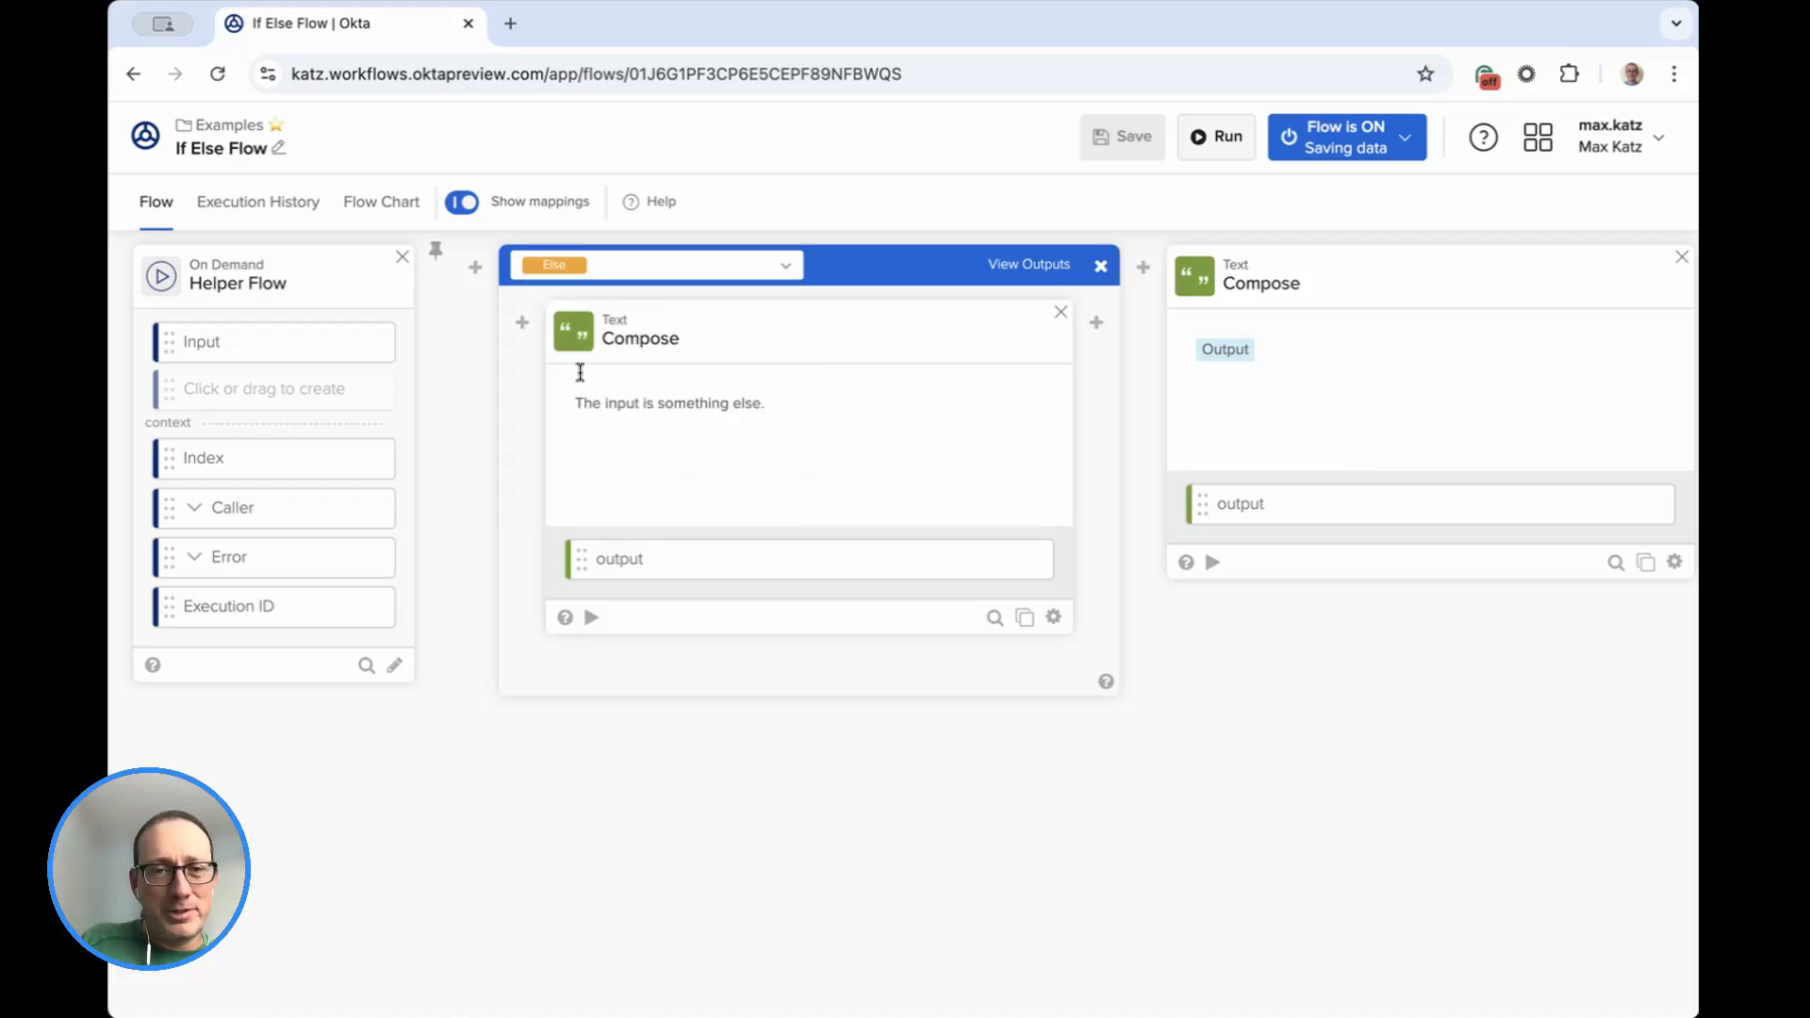
left_click(788, 269)
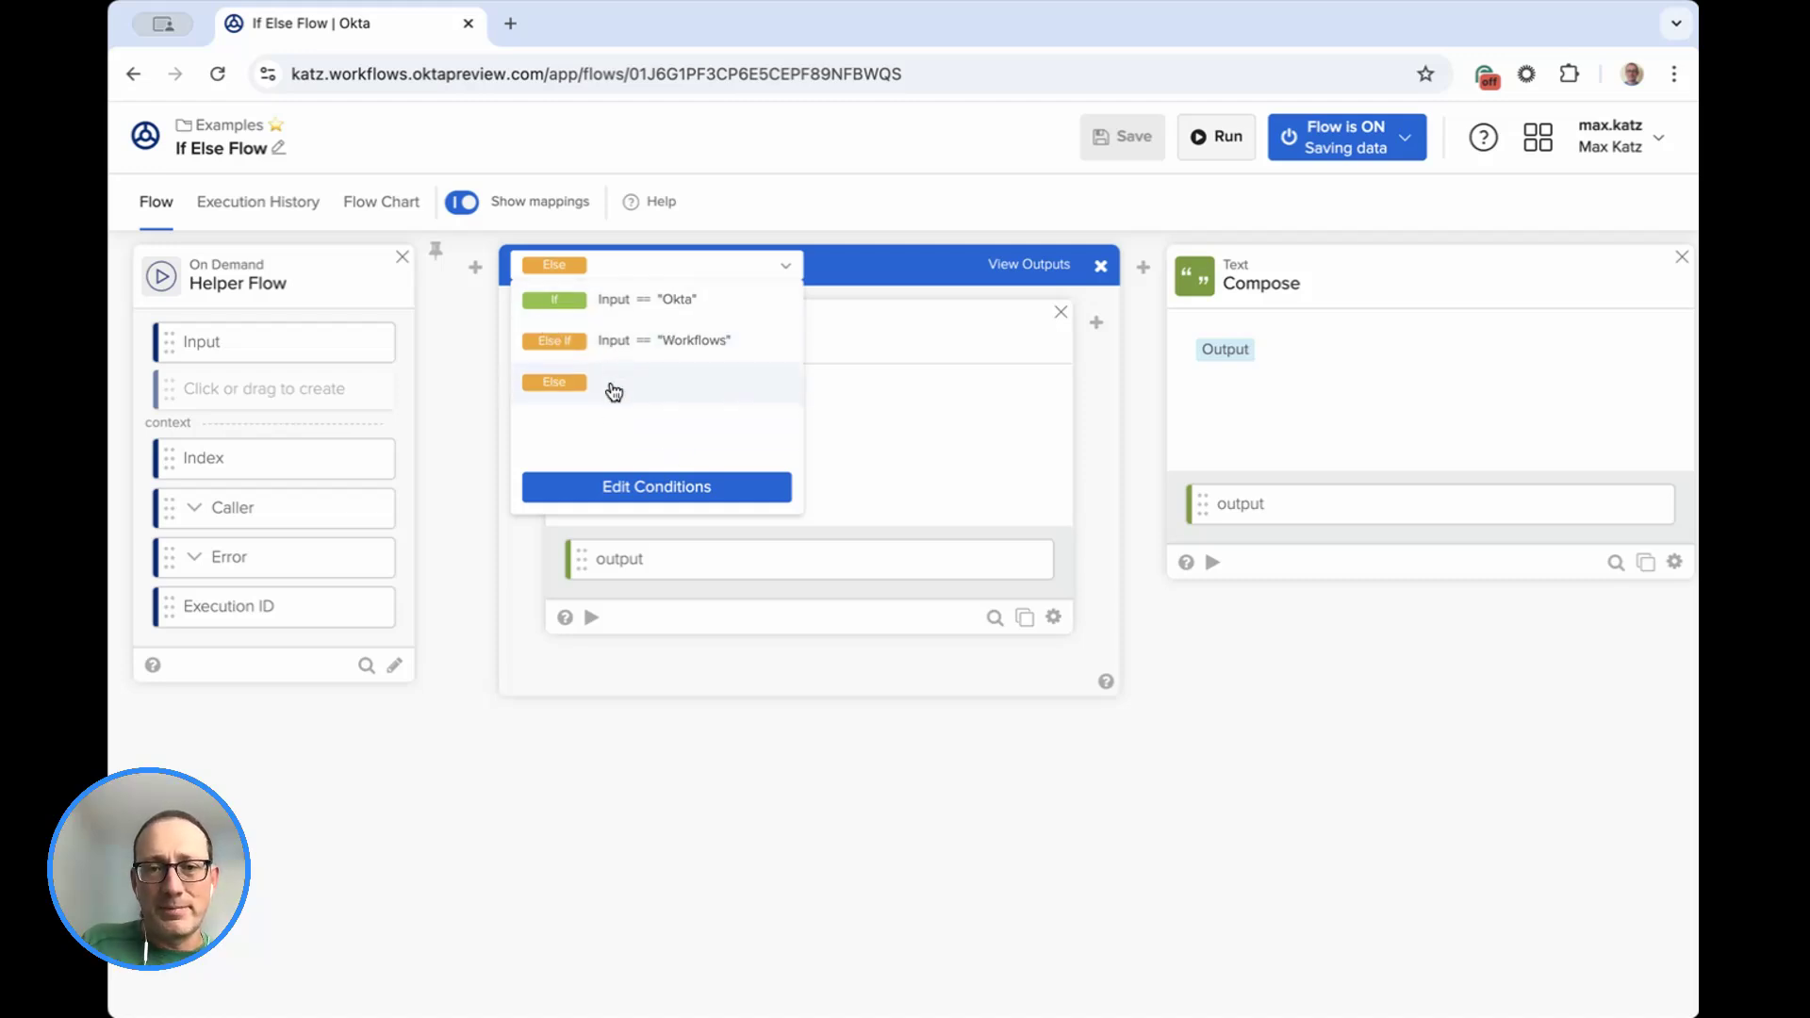
left_click(798, 726)
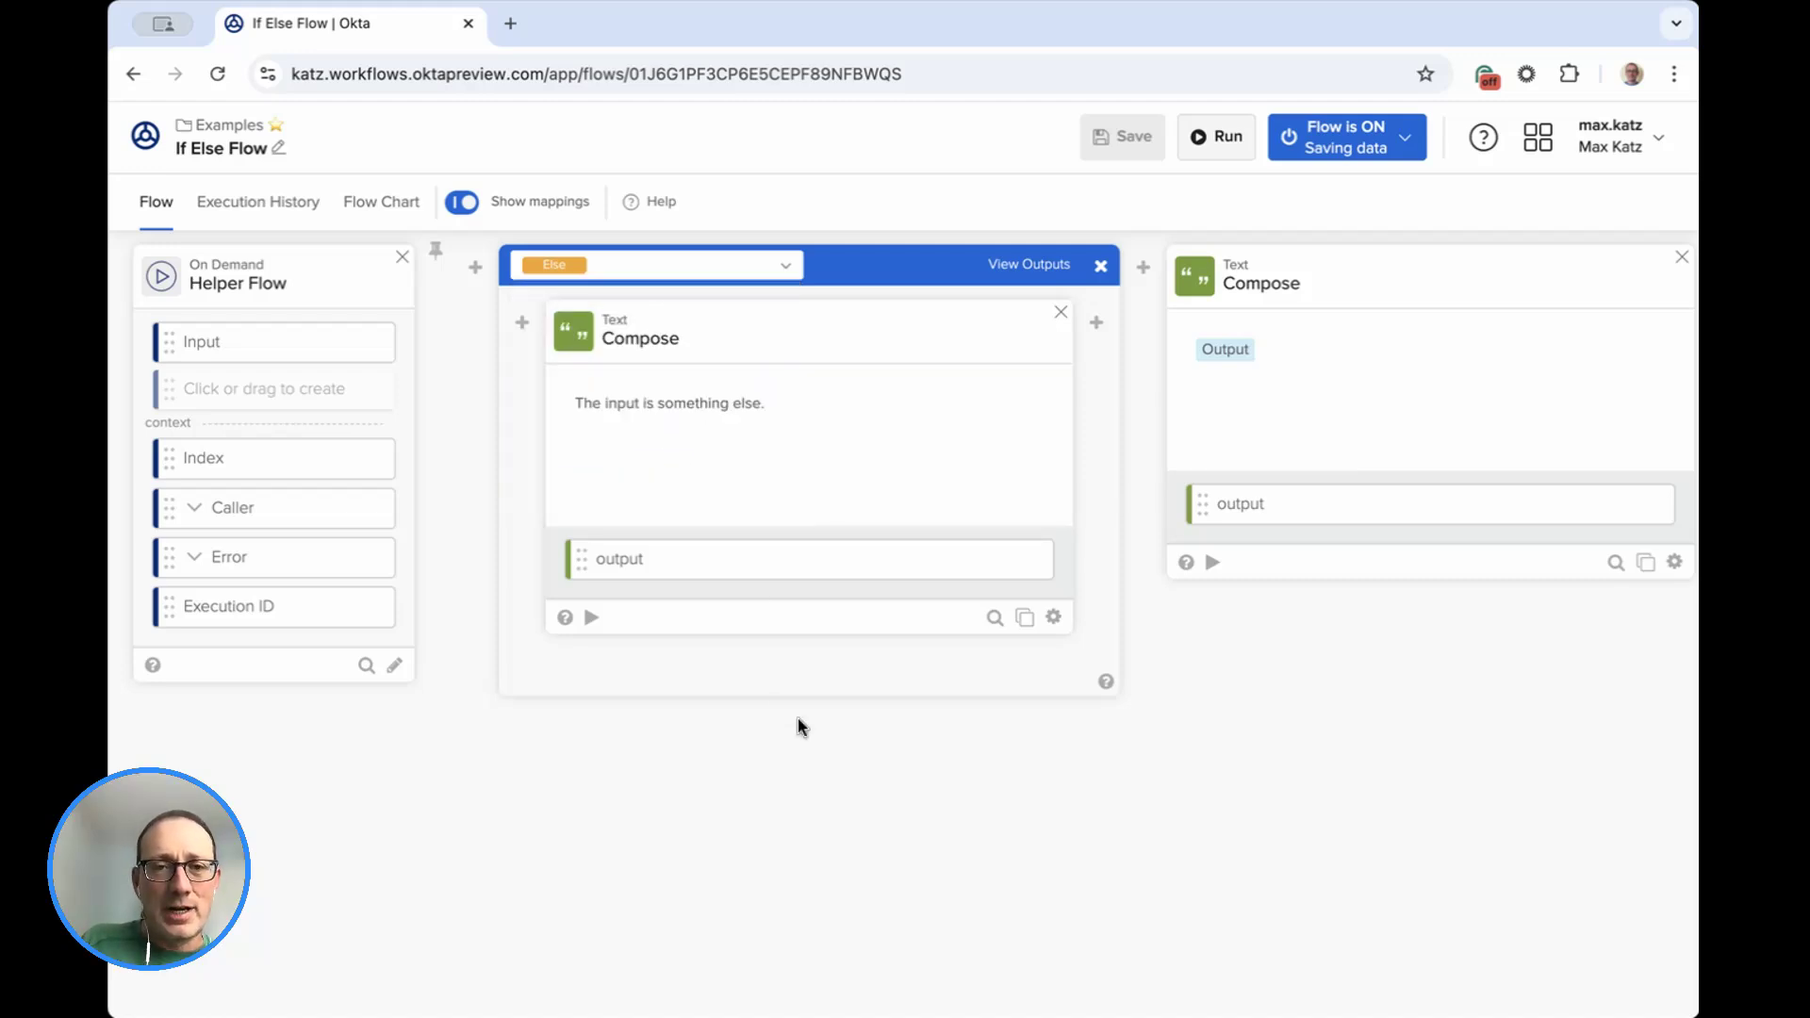